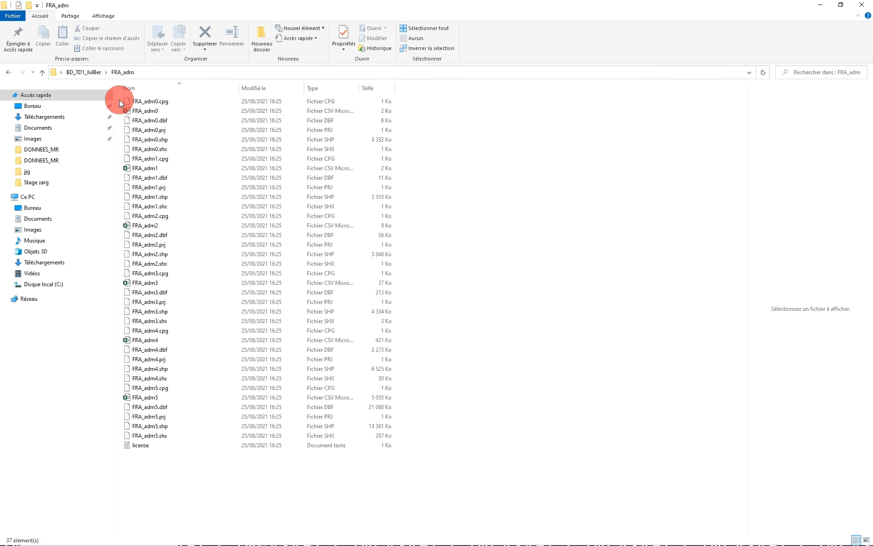
# Select the six FRA_adm0 component files and view their combined properties.
pyautogui.moveTo(119, 99); pyautogui.dragTo(157, 149)
pyautogui.rightClick(157, 149)
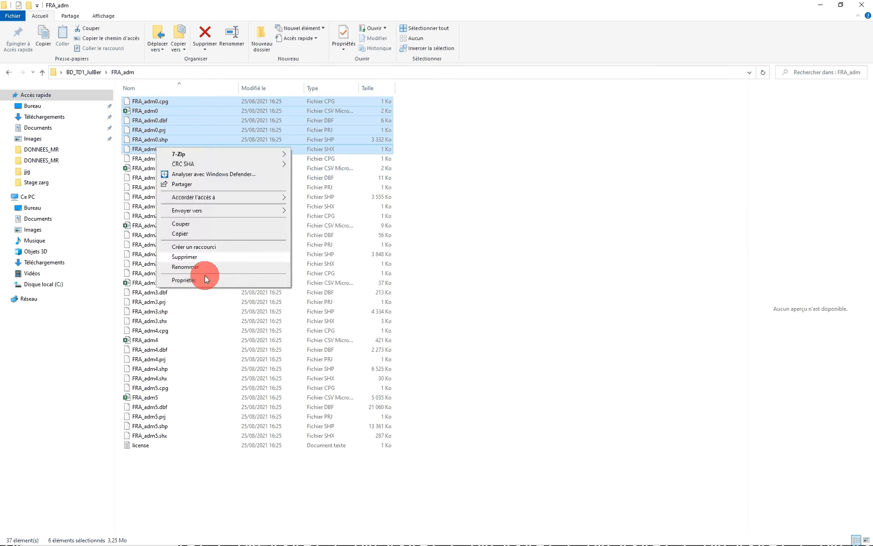
pyautogui.click(173, 279)
pyautogui.click(279, 347)
# Select the six FRA_adm1 component files, view their combined properties, and close the properties dialog.
pyautogui.moveTo(119, 155); pyautogui.dragTo(165, 206)
pyautogui.rightClick(150, 180)
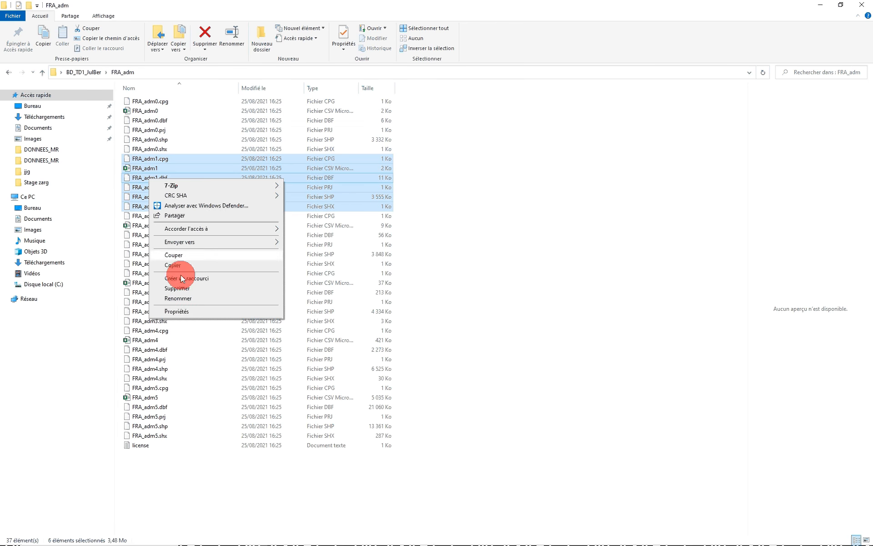
pyautogui.click(186, 314)
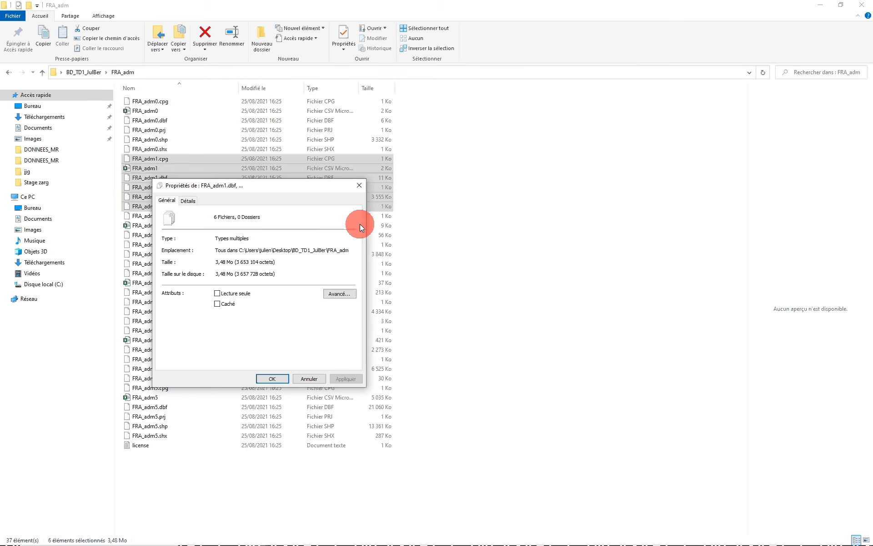
pyautogui.click(360, 185)
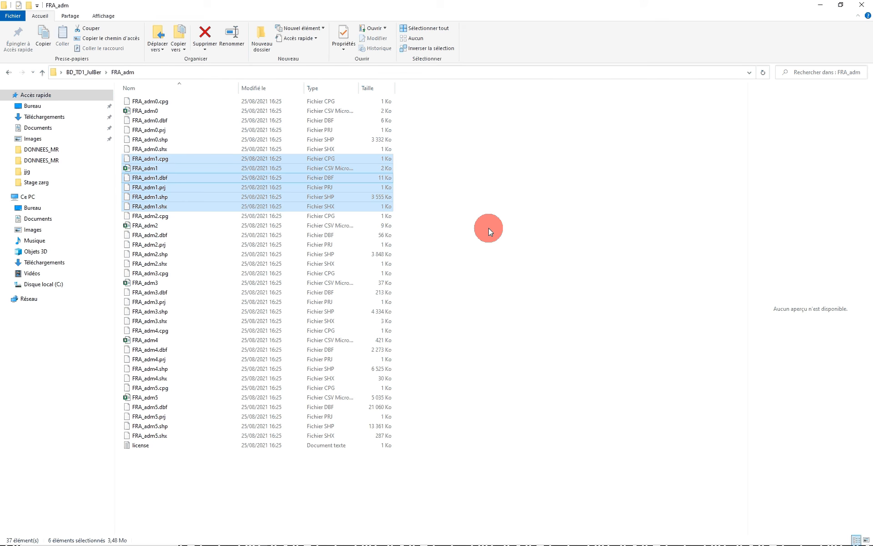
# Reselect the six FRA_adm1 files and widen the Type column to show the full file types.
pyautogui.click(149, 196)
pyautogui.moveTo(116, 155); pyautogui.dragTo(158, 210)
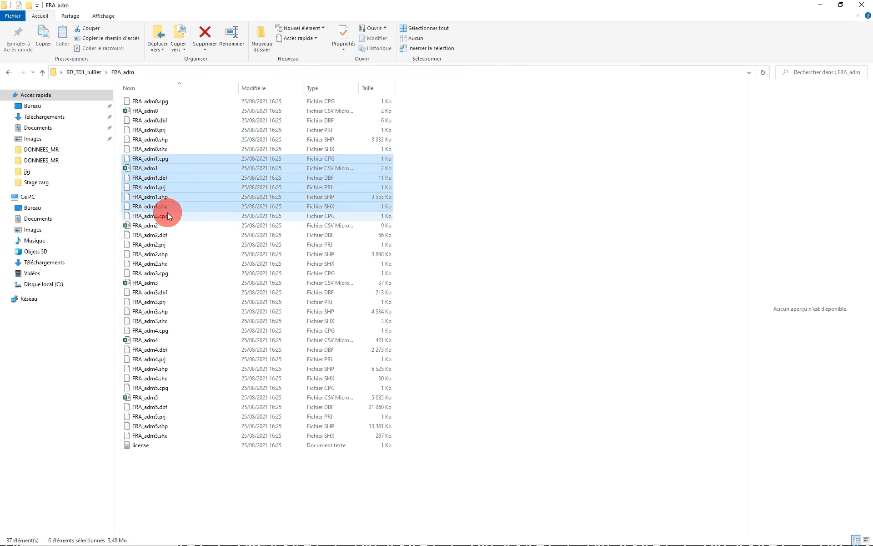
pyautogui.moveTo(359, 88); pyautogui.dragTo(430, 88)
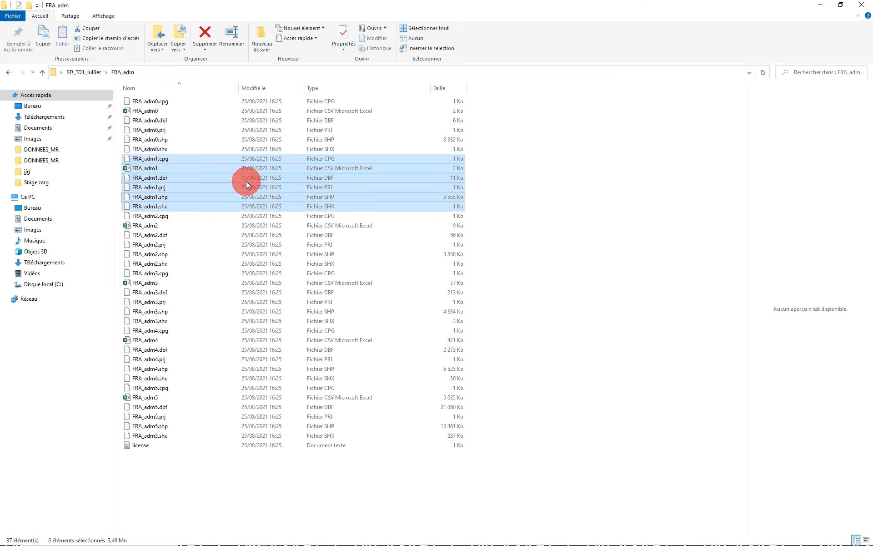
pyautogui.click(577, 225)
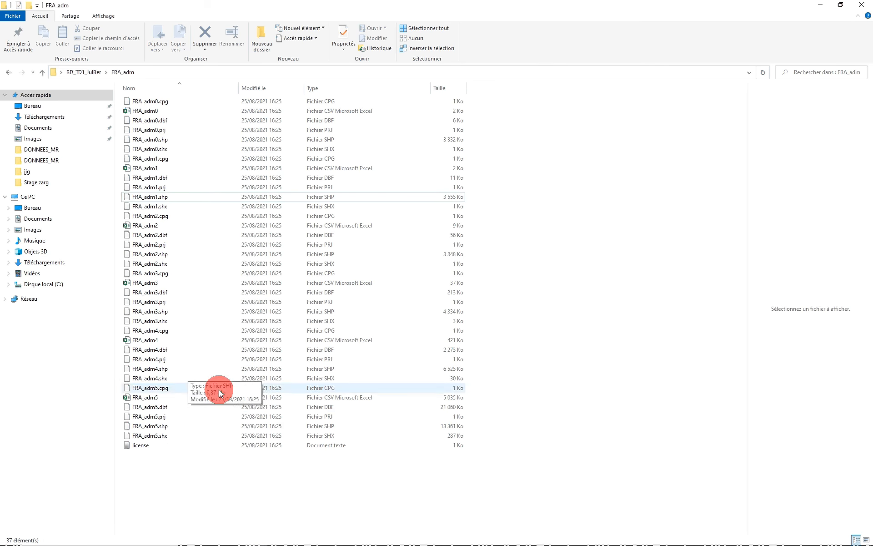
# Close the file explorer, launch ArcMap 10.2.2, and dismiss its startup dialog to keep an empty untitled map.
pyautogui.click(862, 5)
pyautogui.click(15, 455)
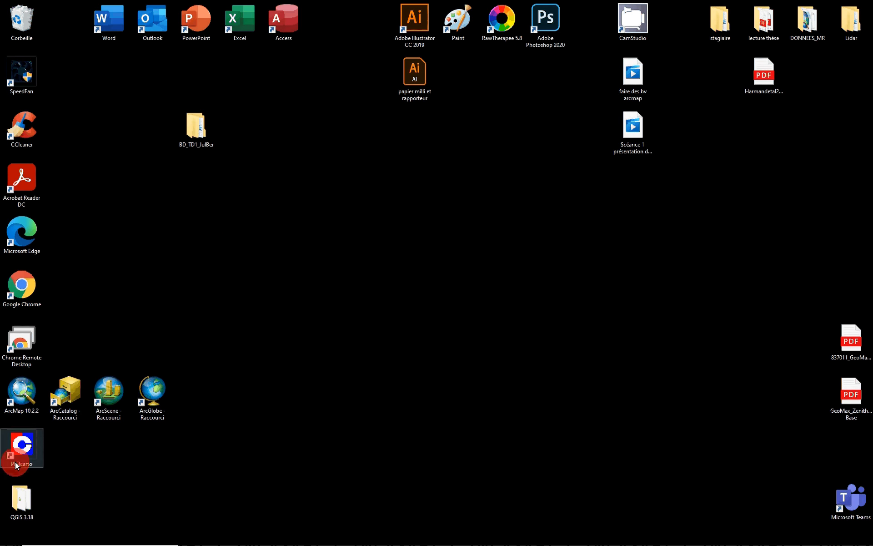
pyautogui.click(37, 392)
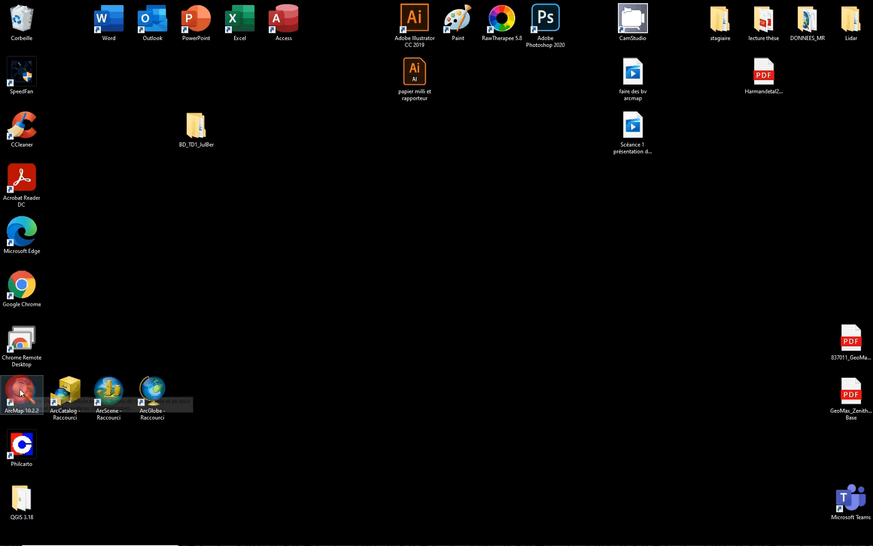
pyautogui.click(37, 407)
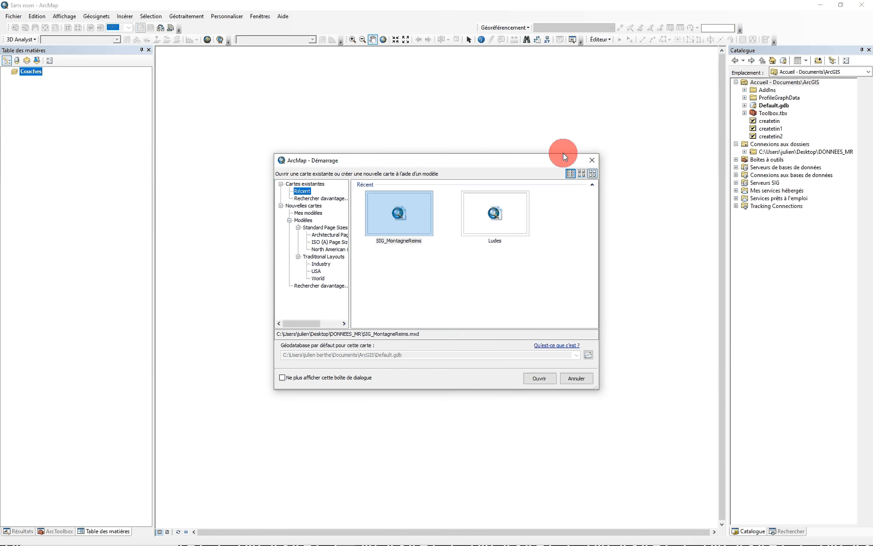
pyautogui.click(591, 162)
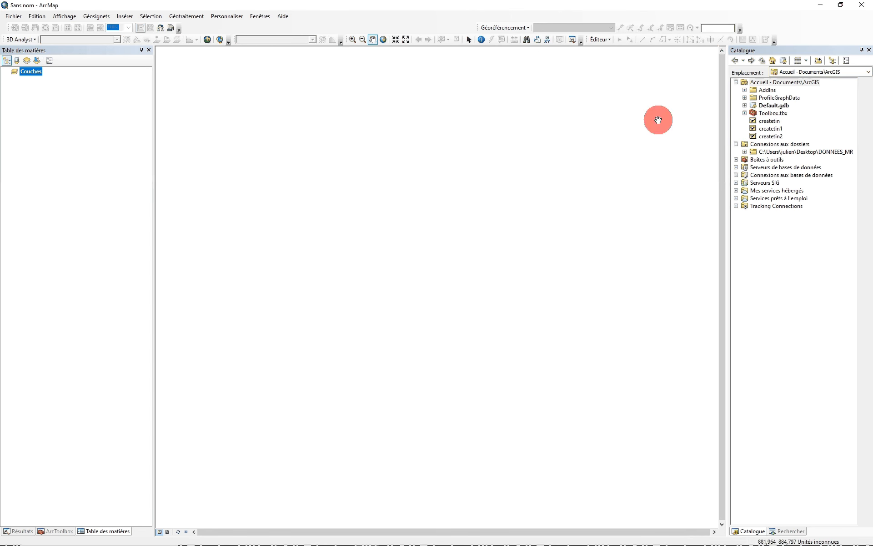
# Shrink the ArcMap window to reveal the desktop and open the FRA_adm folder inside the TD1 data folder.
pyautogui.doubleClick(614, 2)
pyautogui.moveTo(554, 155); pyautogui.dragTo(528, 154)
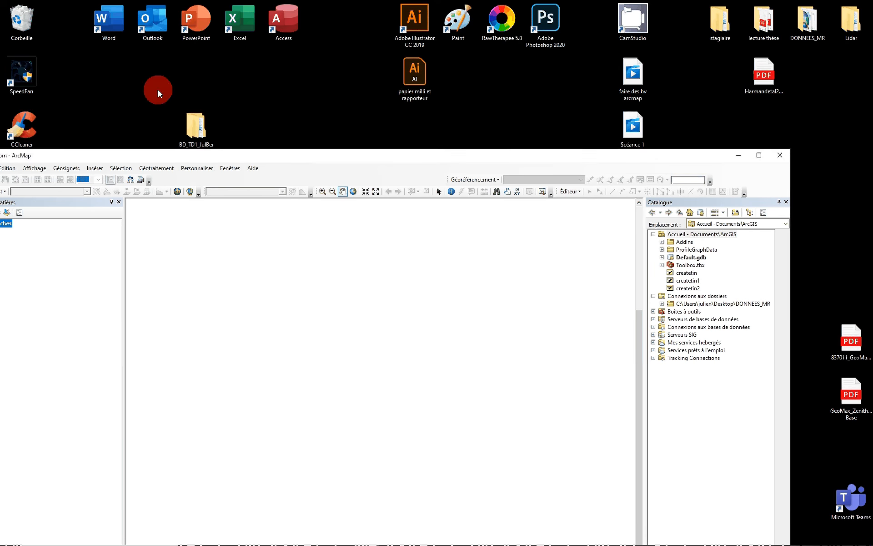
pyautogui.doubleClick(204, 122)
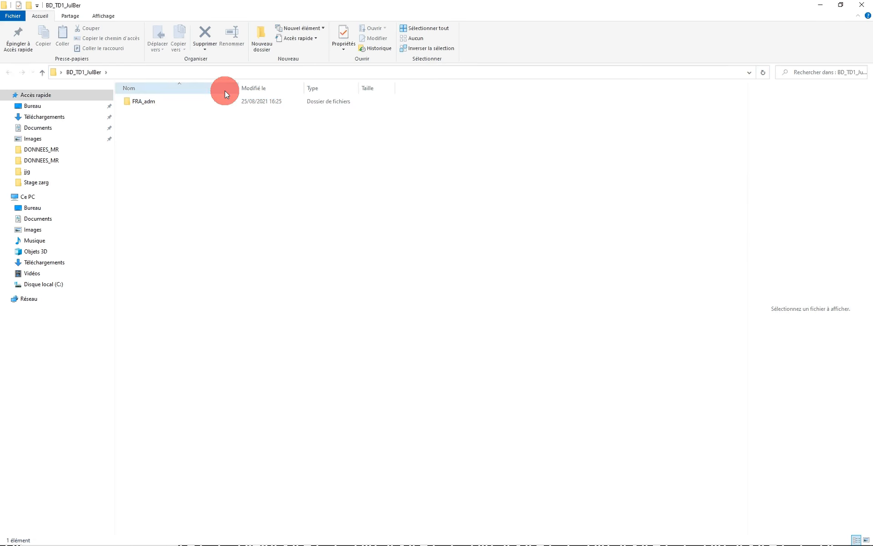
pyautogui.doubleClick(206, 101)
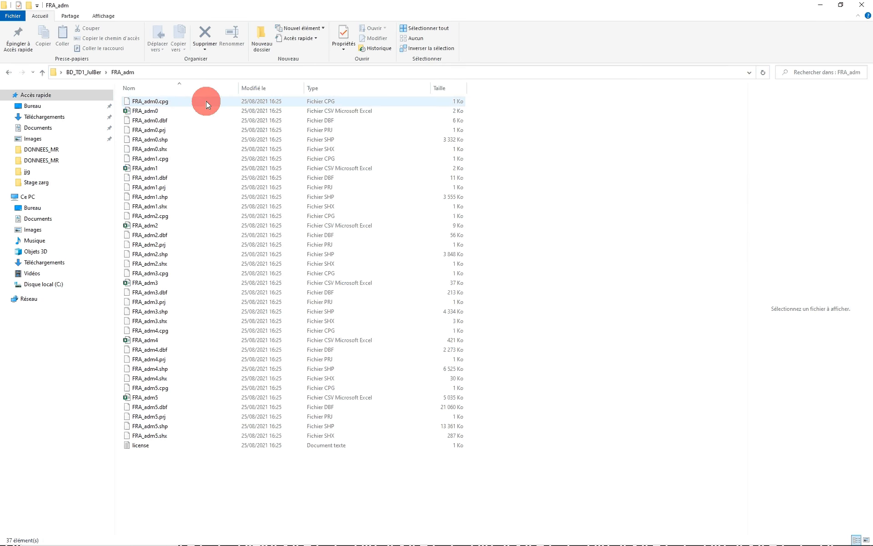
# Add FRA_adm0.shp from the file explorer to the ArcMap layer list and centre France in the maximized map window.
pyautogui.click(154, 139)
pyautogui.doubleClick(186, 7)
pyautogui.moveTo(274, 29); pyautogui.dragTo(581, 92)
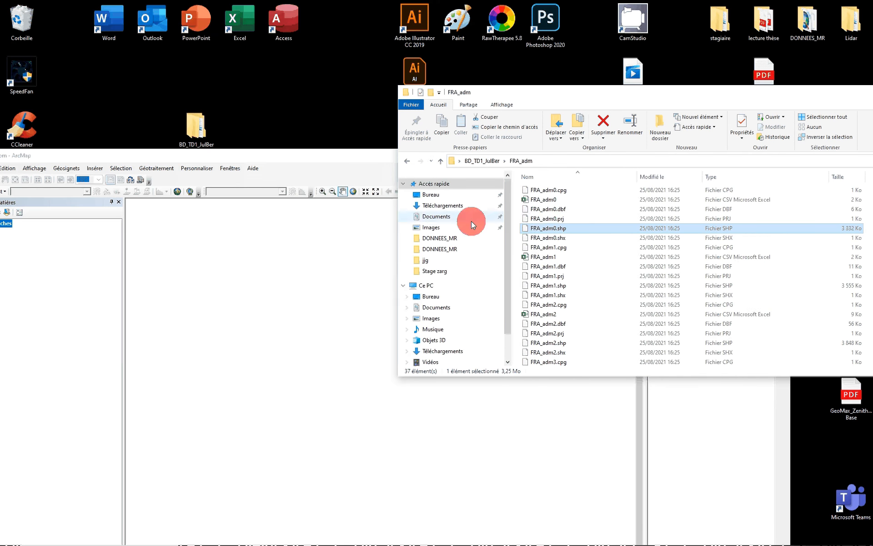
pyautogui.moveTo(548, 230)
pyautogui.mouseDown()
pyautogui.moveTo(269, 215)
pyautogui.moveTo(65, 264)
pyautogui.mouseUp()
pyautogui.click(755, 157)
pyautogui.moveTo(404, 321)
pyautogui.mouseDown()
pyautogui.moveTo(371, 265)
pyautogui.moveTo(239, 208)
pyautogui.mouseUp()
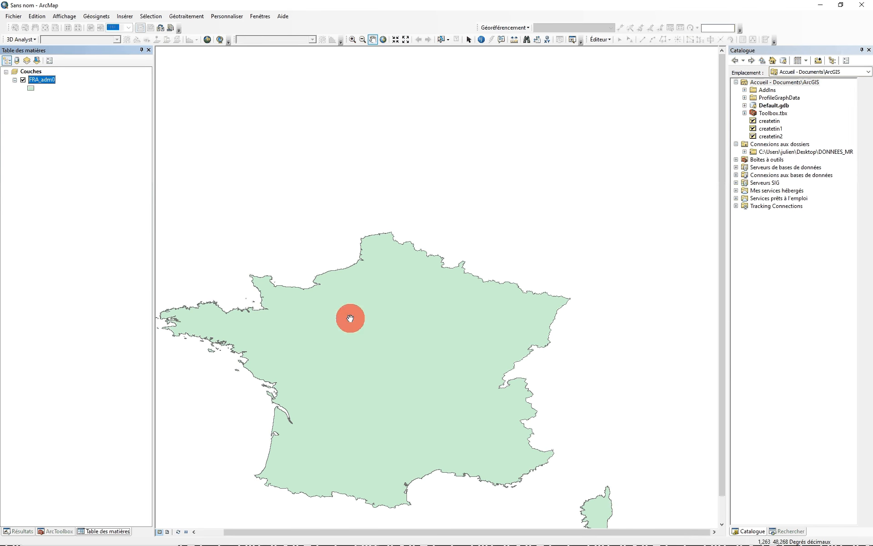
pyautogui.moveTo(349, 318); pyautogui.dragTo(403, 216)
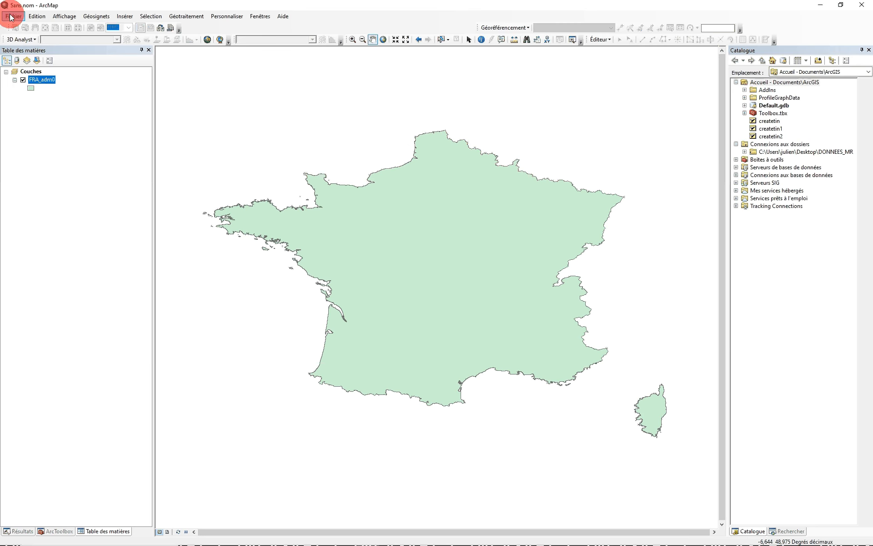
# Remove the FRA_adm0 layer from the map.
pyautogui.rightClick(45, 88)
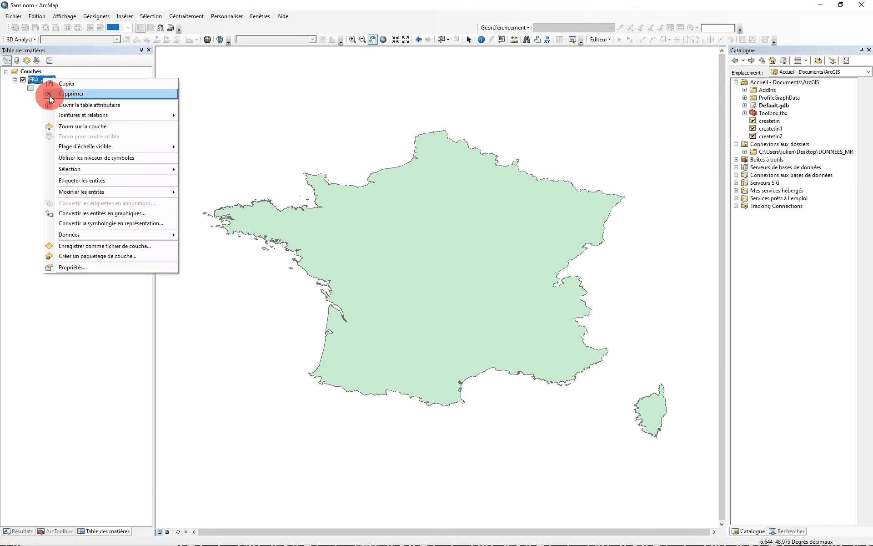
pyautogui.click(50, 95)
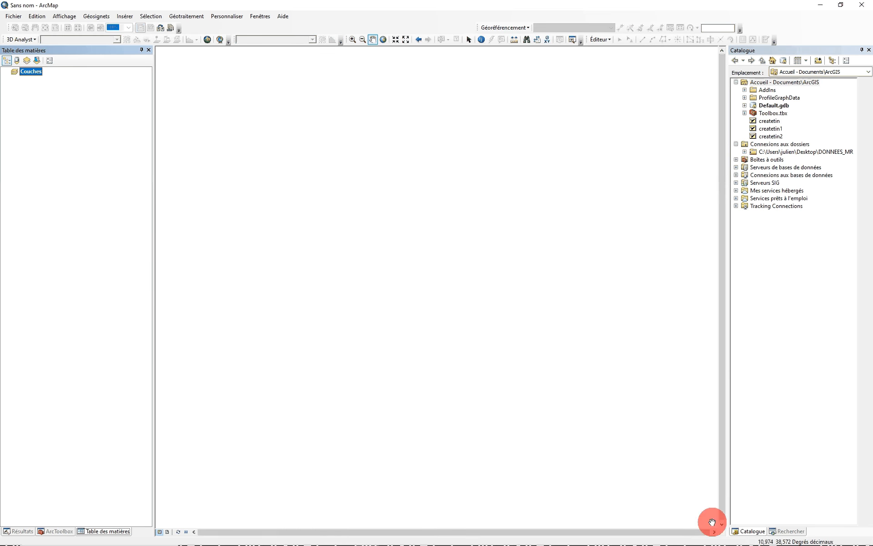
# Close the Catalogue window and bring up the list of windows from which it can be reopened.
pyautogui.click(748, 531)
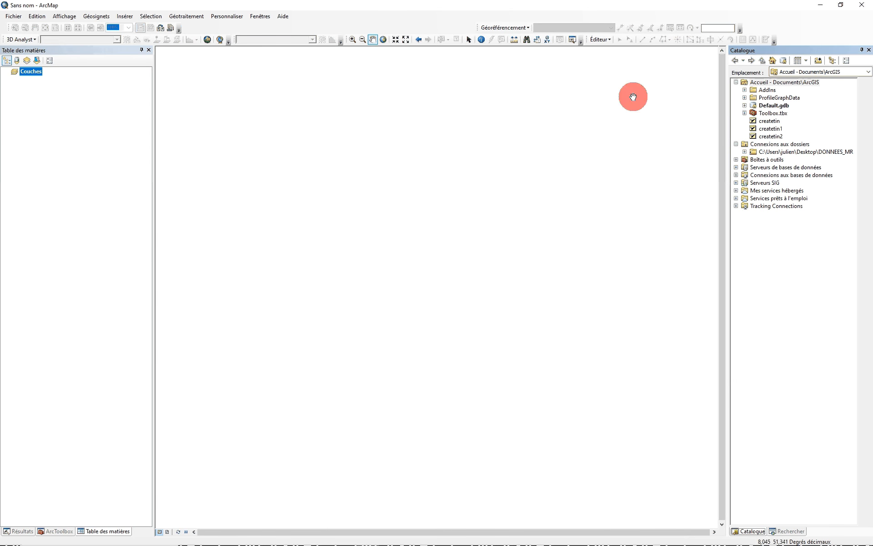
pyautogui.click(869, 50)
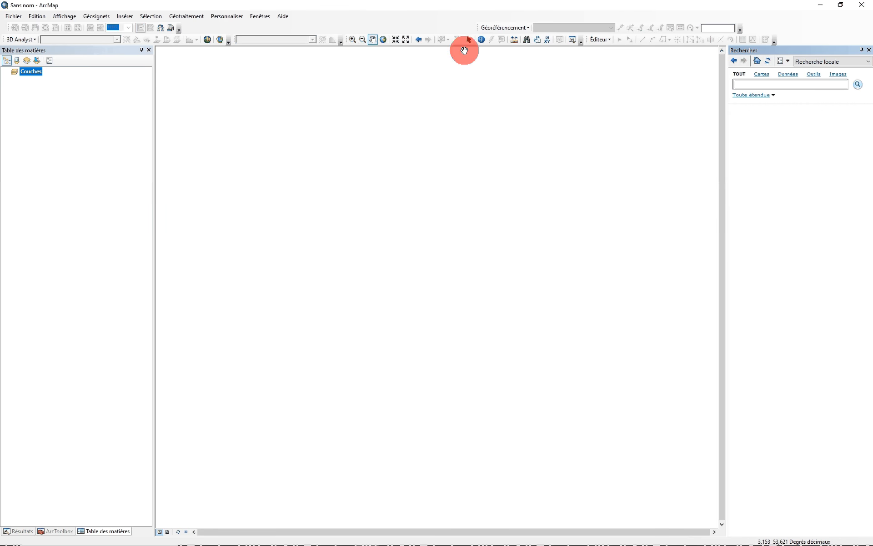
pyautogui.click(62, 17)
pyautogui.moveTo(96, 21)
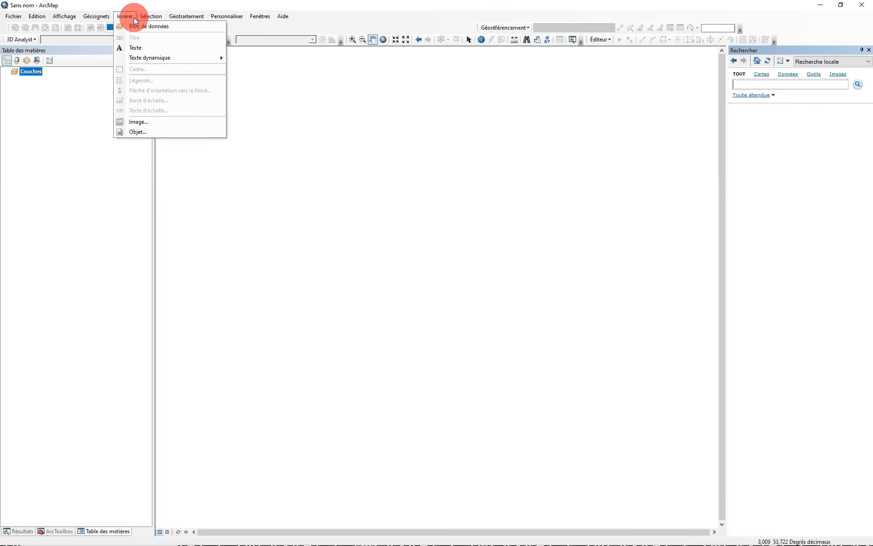
pyautogui.click(181, 17)
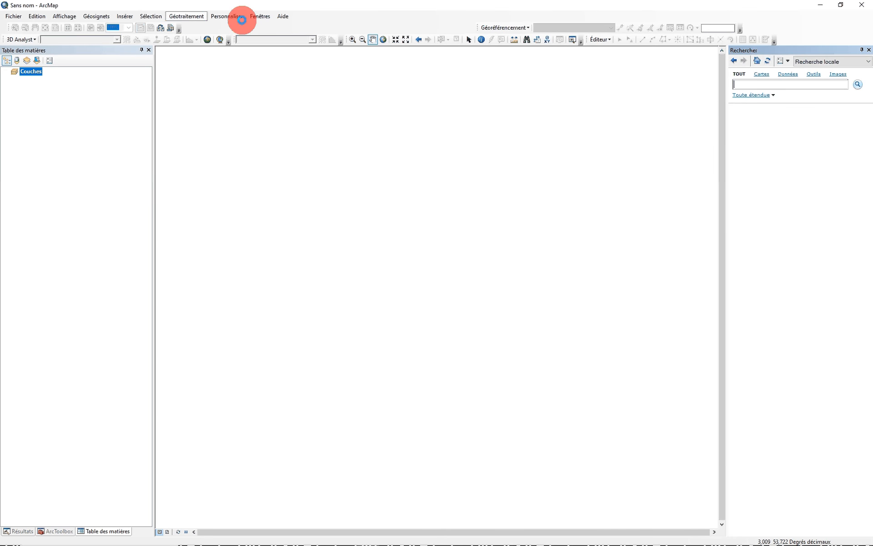
pyautogui.click(262, 18)
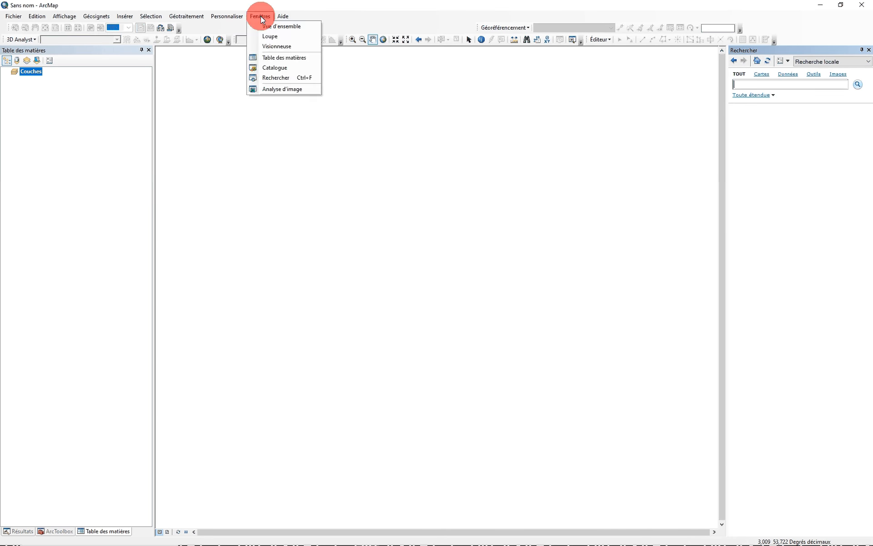
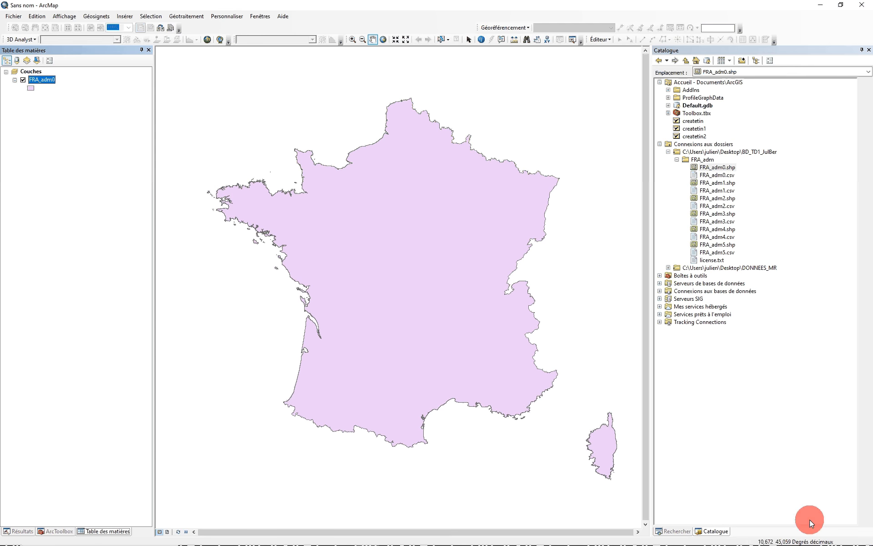
# Add FRA_adm1.shp from the catalogue to the map, dismiss the coordinate system warning, and remove the layer again.
pyautogui.moveTo(718, 183); pyautogui.dragTo(551, 187)
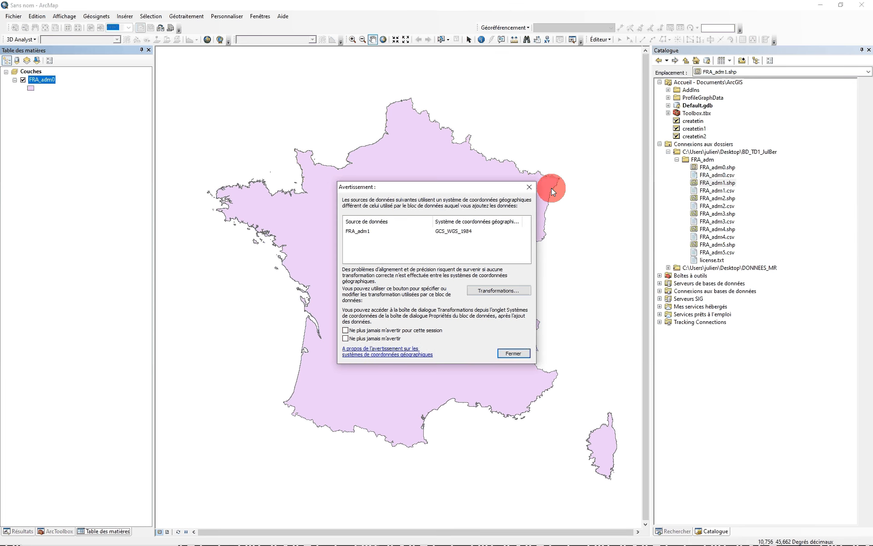
pyautogui.click(509, 353)
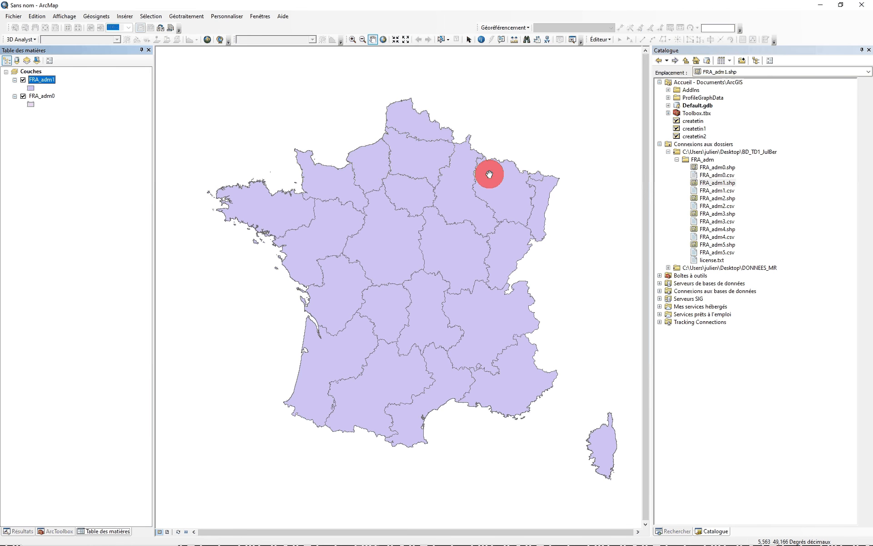
pyautogui.rightClick(42, 80)
pyautogui.click(48, 95)
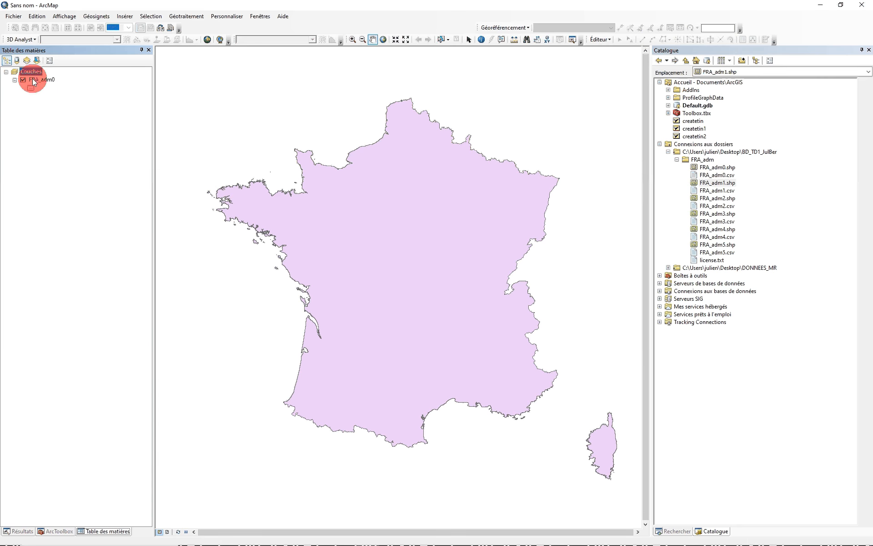
pyautogui.rightClick(36, 81)
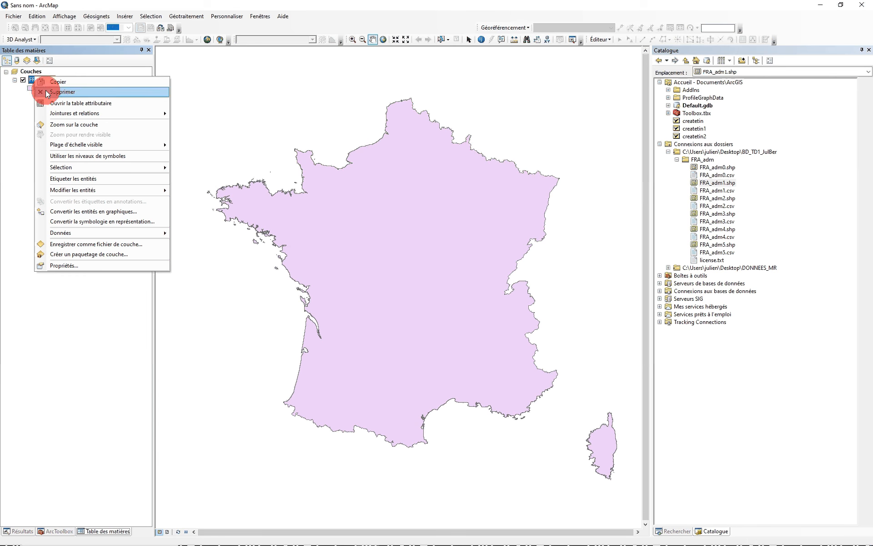
pyautogui.click(26, 110)
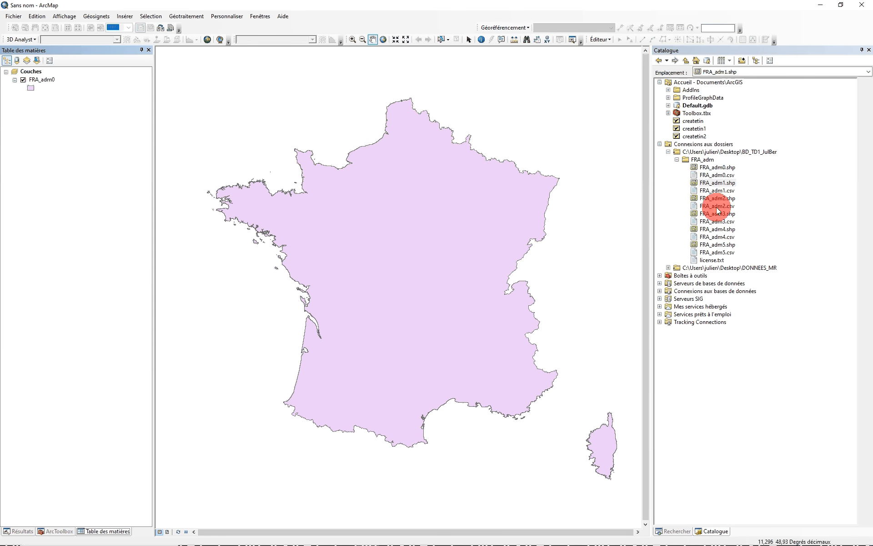
# Add FRA_adm2.shp from the catalogue to the map and dismiss the coordinate system warning.
pyautogui.moveTo(707, 200); pyautogui.dragTo(514, 202)
pyautogui.click(515, 353)
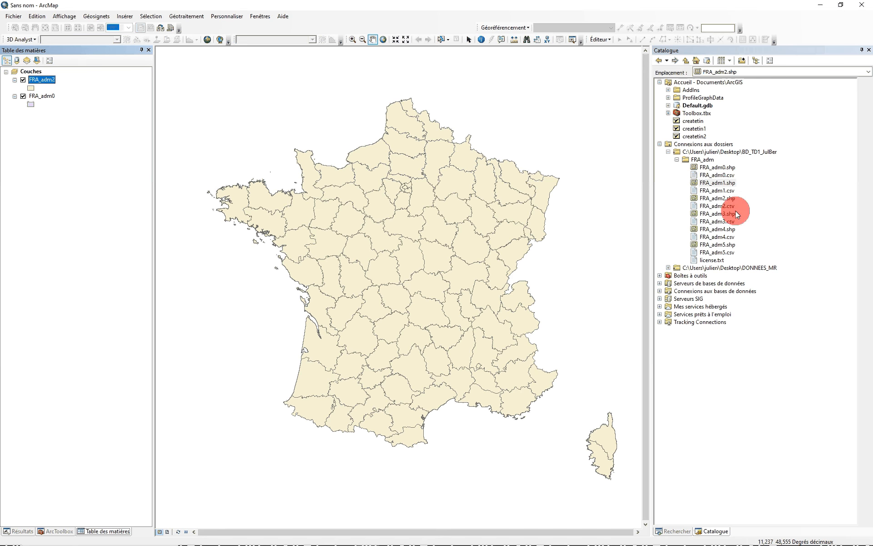
# Add FRA_adm3.shp from the catalogue to the map and dismiss the coordinate system warning.
pyautogui.click(715, 215)
pyautogui.moveTo(716, 218); pyautogui.dragTo(536, 152)
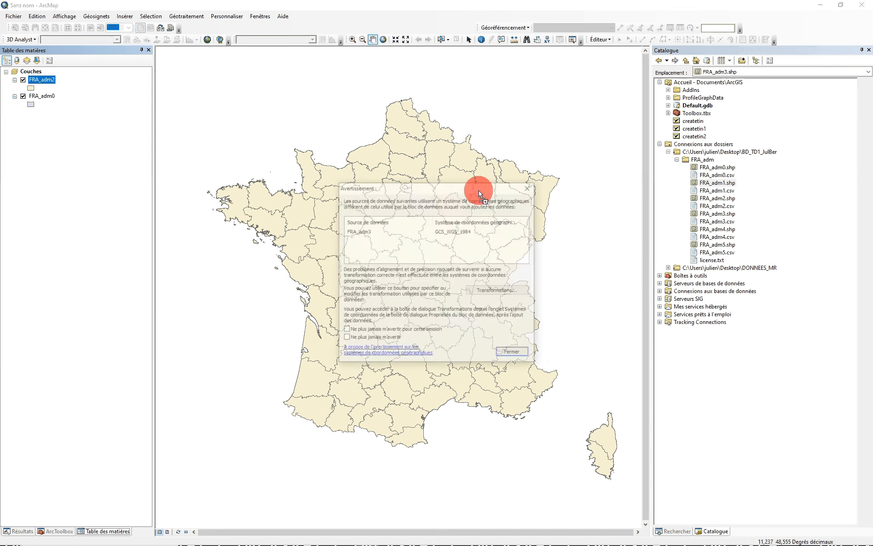
pyautogui.click(500, 353)
# Add FRA_adm4.shp from the catalogue to the map, dismiss the warning, and inspect its divisions in northeastern France.
pyautogui.moveTo(717, 229); pyautogui.dragTo(460, 226)
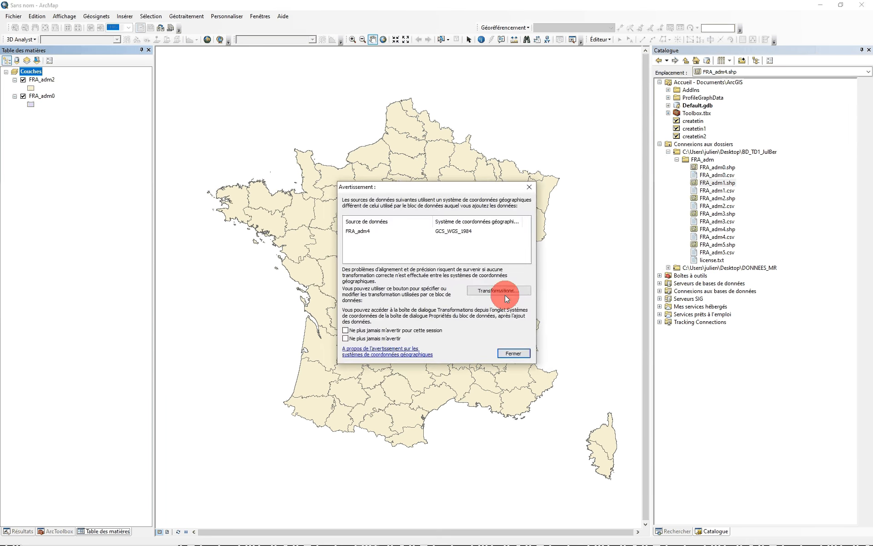
pyautogui.click(519, 354)
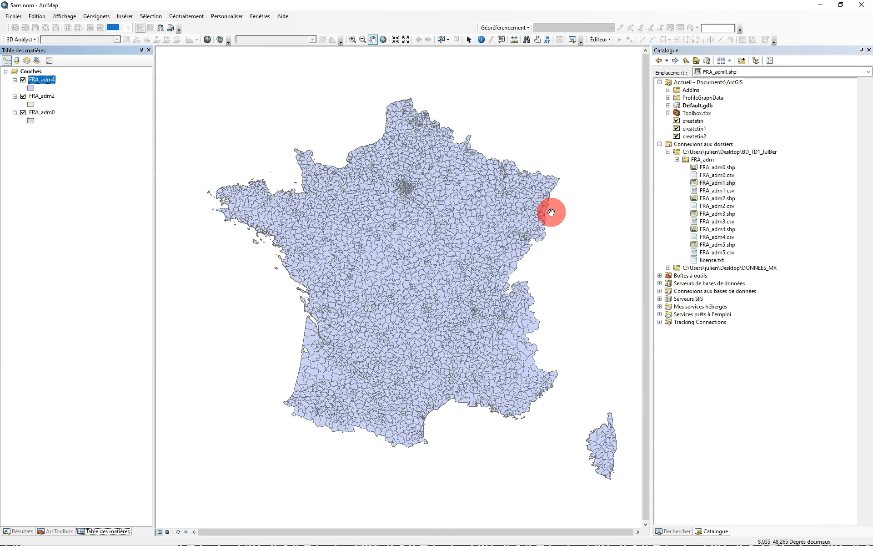
pyautogui.scroll(-3, 483, 136)
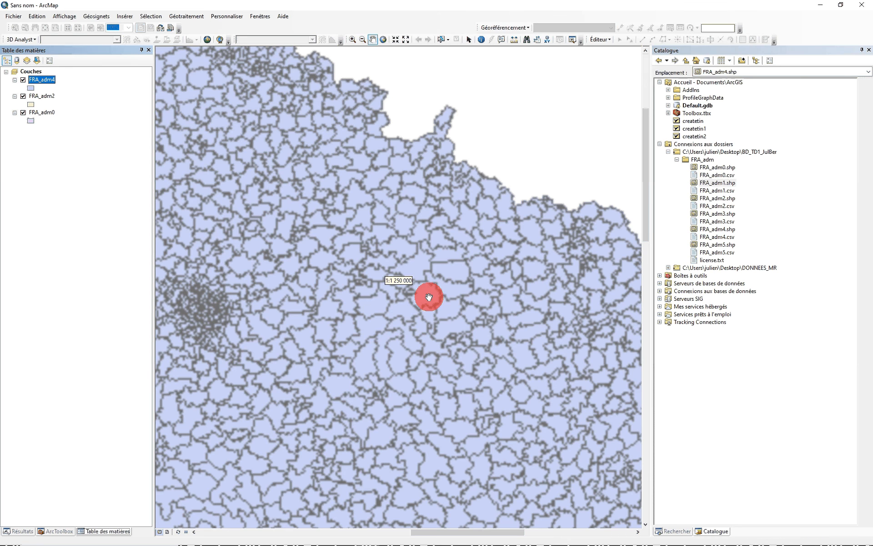
# Hide the FRA_adm4 layer to compare it with the underlying departments around northeastern France, and display it again.
pyautogui.click(22, 79)
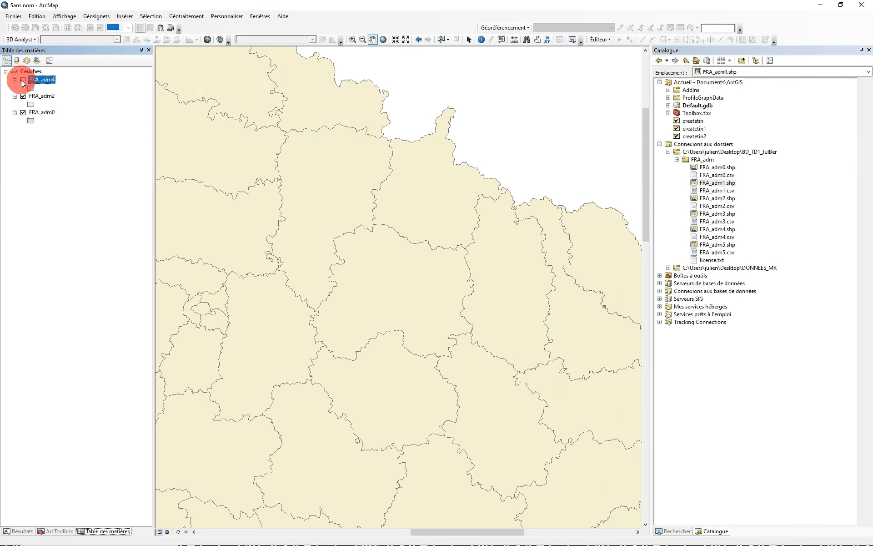
pyautogui.moveTo(371, 273); pyautogui.dragTo(434, 284)
pyautogui.click(22, 80)
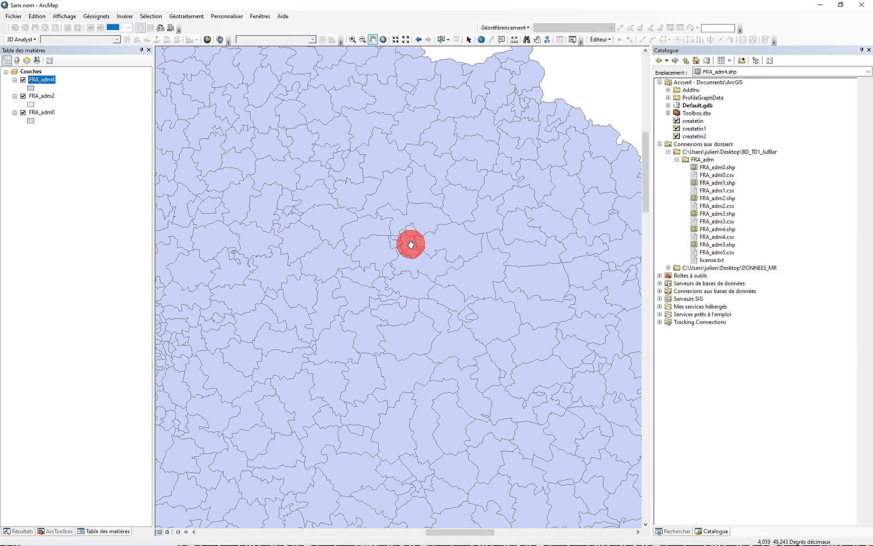
# Identify a canton polygon near Reims on the FRA_adm4 layer, review its attributes, and close the results window.
pyautogui.click(482, 41)
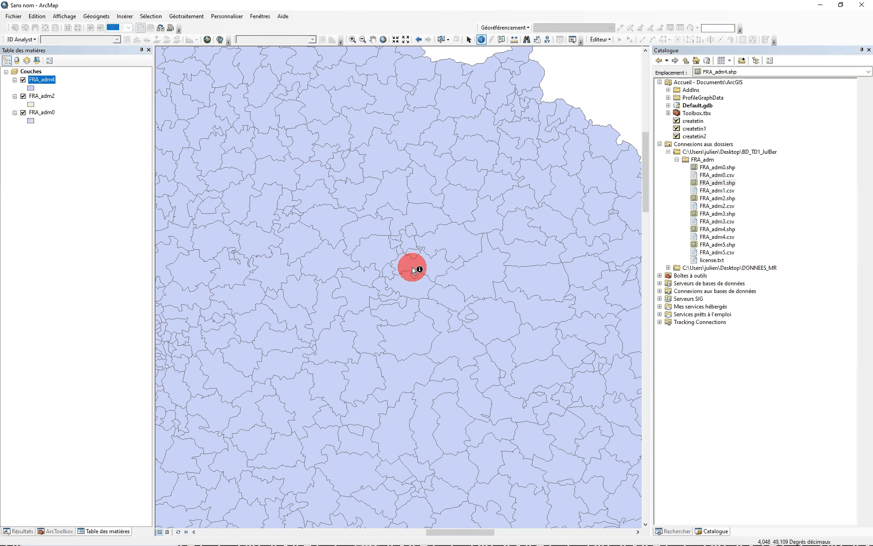
pyautogui.click(445, 243)
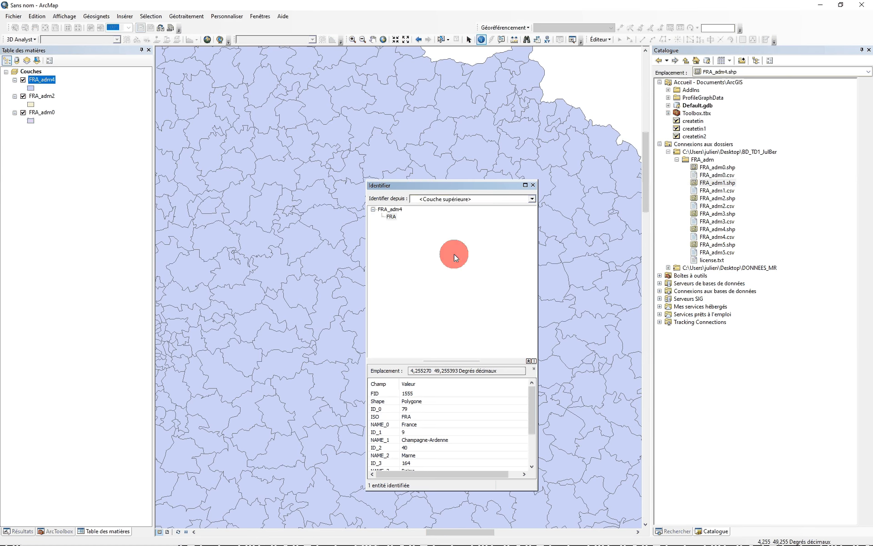
pyautogui.moveTo(422, 182); pyautogui.dragTo(416, 135)
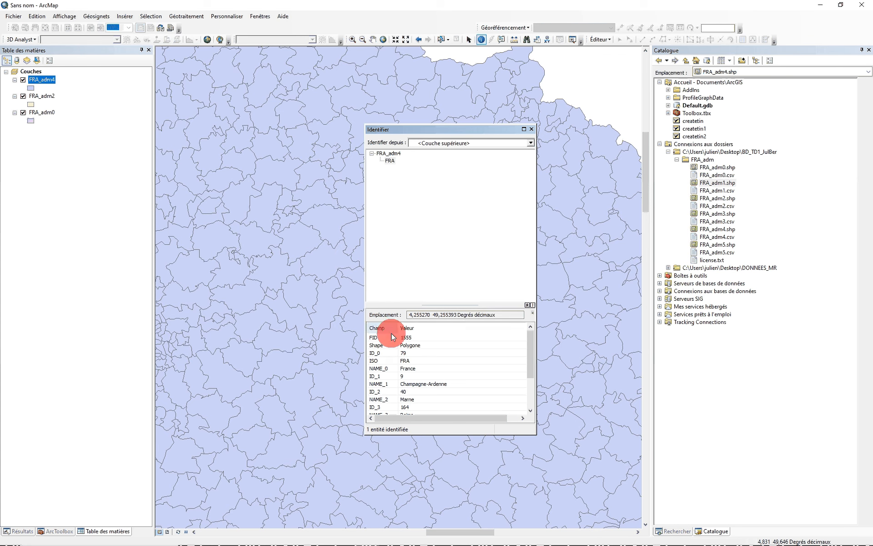
pyautogui.click(531, 129)
# Open the FRA_adm4 attribute table, select its first record (Bischwiller), and move the table off the map.
pyautogui.rightClick(42, 79)
pyautogui.click(78, 106)
pyautogui.moveTo(282, 151); pyautogui.dragTo(282, 75)
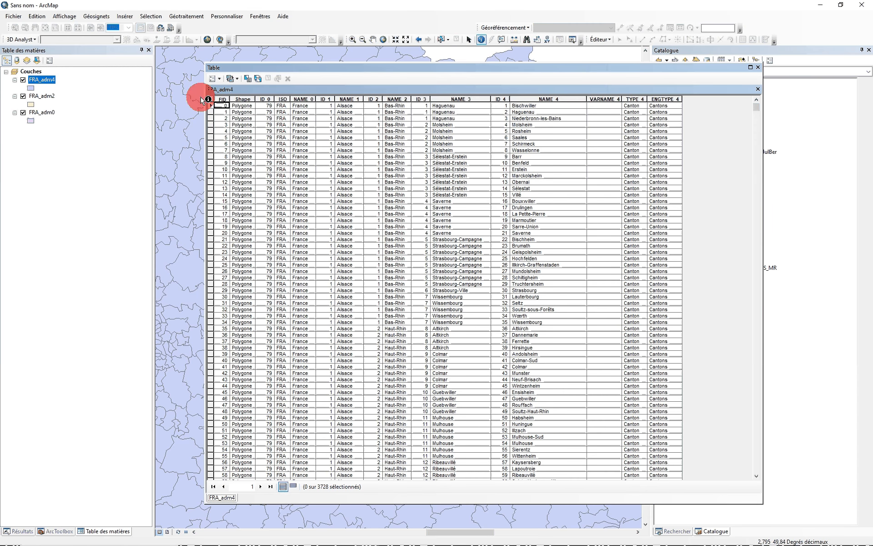
pyautogui.click(217, 108)
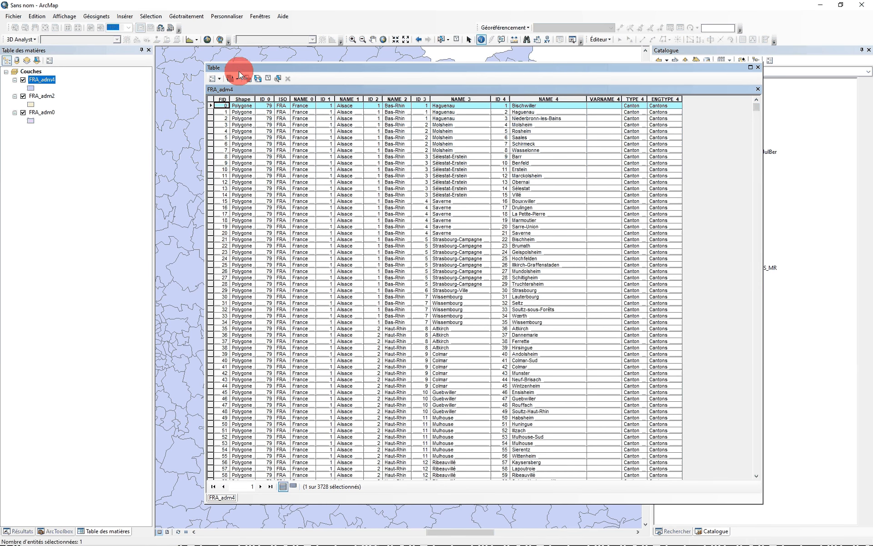
pyautogui.moveTo(323, 64); pyautogui.dragTo(324, 62)
pyautogui.moveTo(385, 63); pyautogui.dragTo(572, 56)
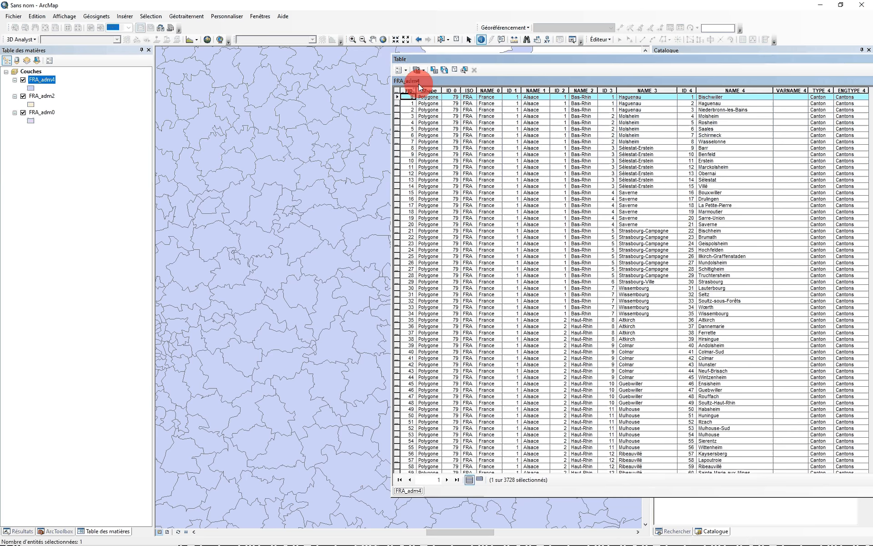
# Uncover the map and pick a polygon directly on it with the Select Features tool.
pyautogui.moveTo(398, 56); pyautogui.dragTo(453, 101)
pyautogui.click(391, 191)
pyautogui.click(440, 40)
pyautogui.click(391, 191)
# Show only the selected records in the FRA_adm4 table with the Reims canton selected, and close the table and Identify windows.
pyautogui.moveTo(637, 69); pyautogui.dragTo(286, 52)
pyautogui.click(266, 473)
pyautogui.click(256, 474)
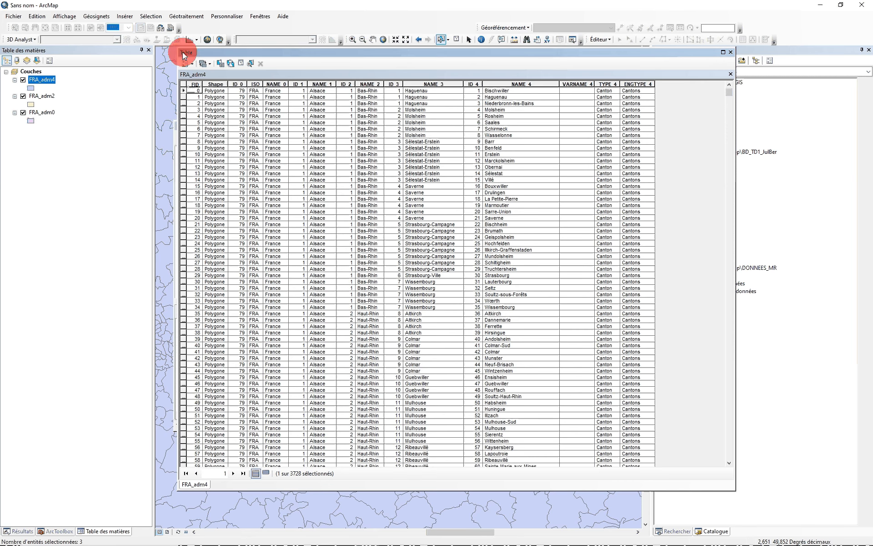
pyautogui.click(267, 474)
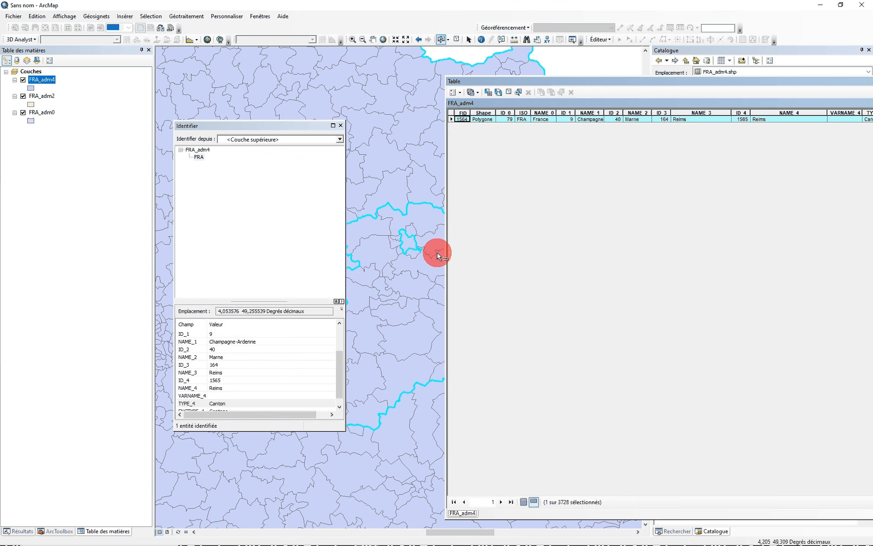
pyautogui.click(402, 248)
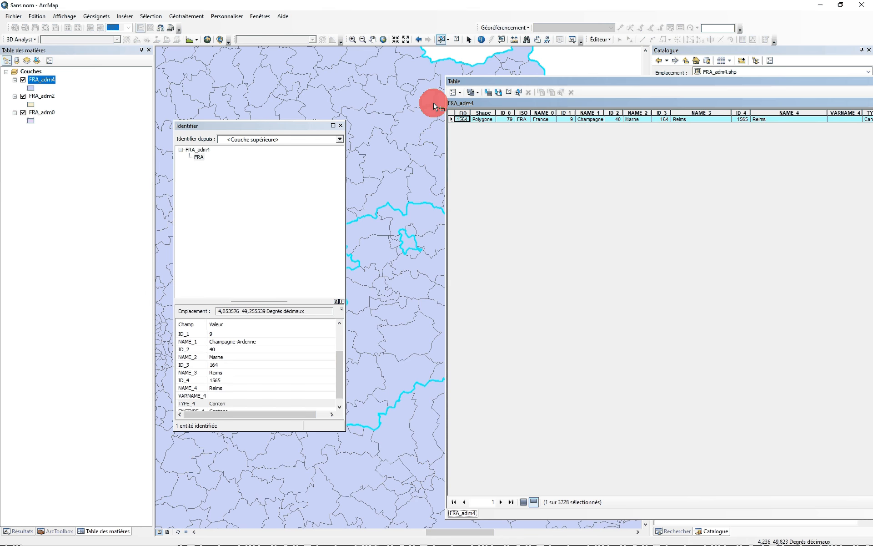
pyautogui.moveTo(492, 83); pyautogui.dragTo(412, 73)
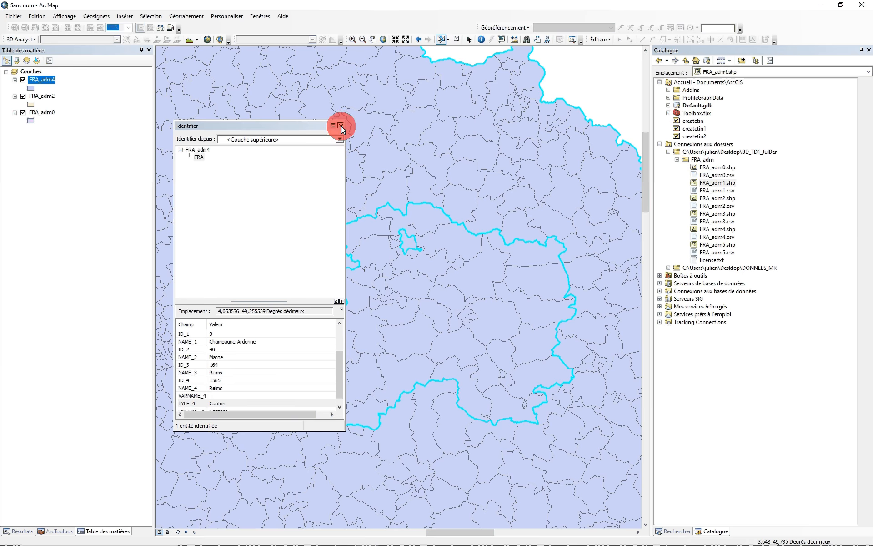
pyautogui.click(341, 126)
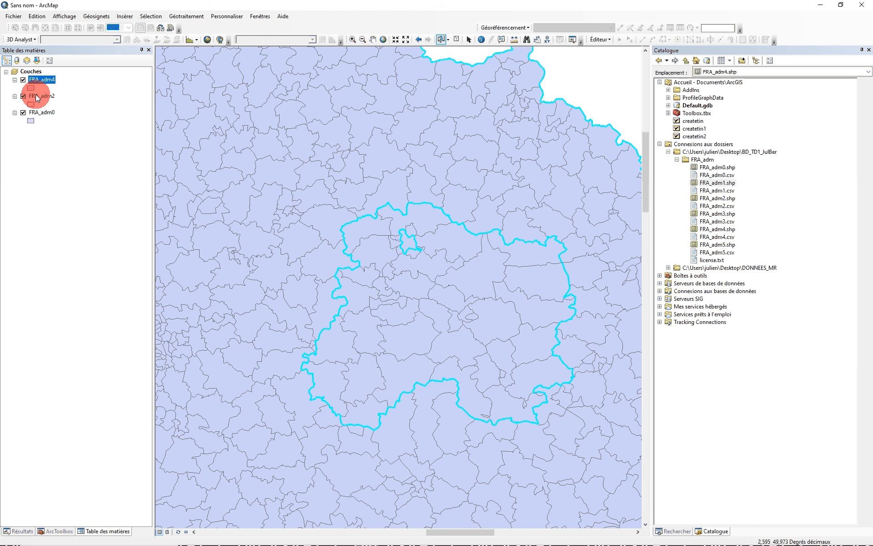
# Replace the FRA_adm4 layer with FRA_adm5.shp from the catalogue and dismiss the coordinate system warning.
pyautogui.rightClick(34, 78)
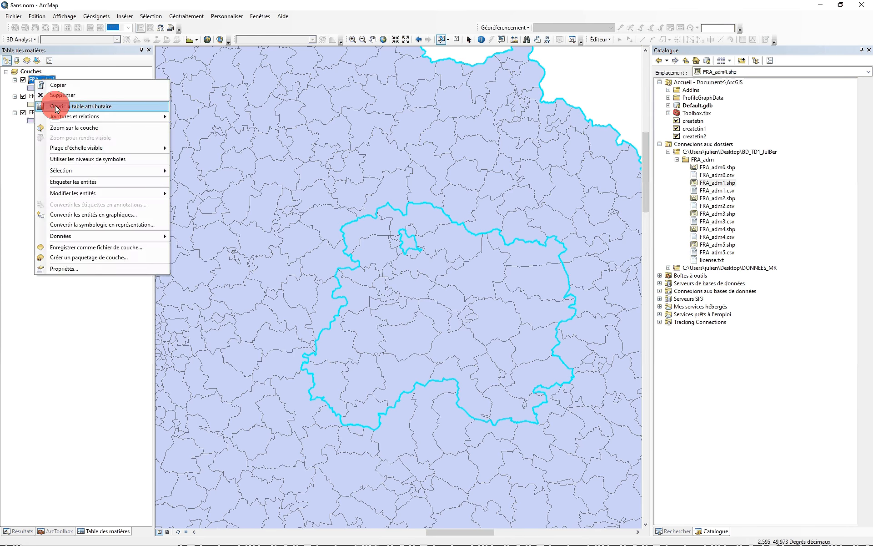
pyautogui.click(59, 101)
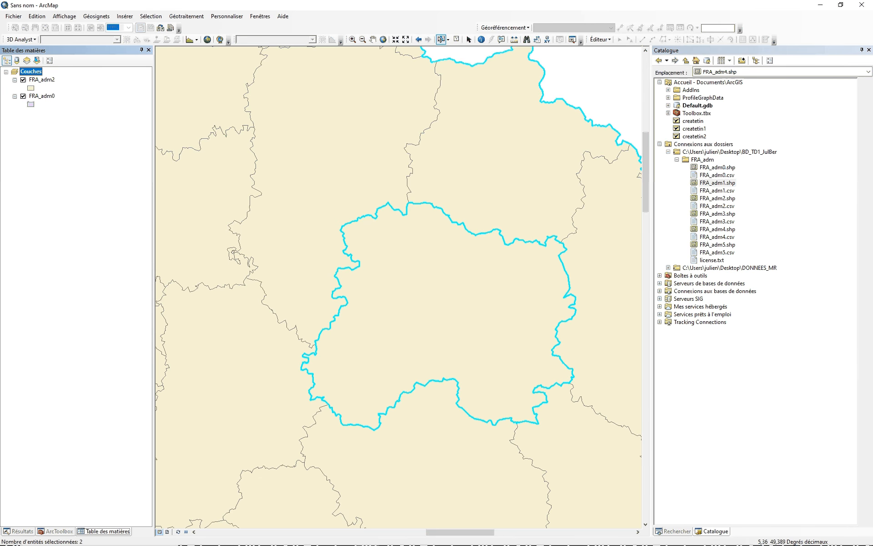
pyautogui.click(718, 245)
pyautogui.moveTo(718, 246); pyautogui.dragTo(87, 159)
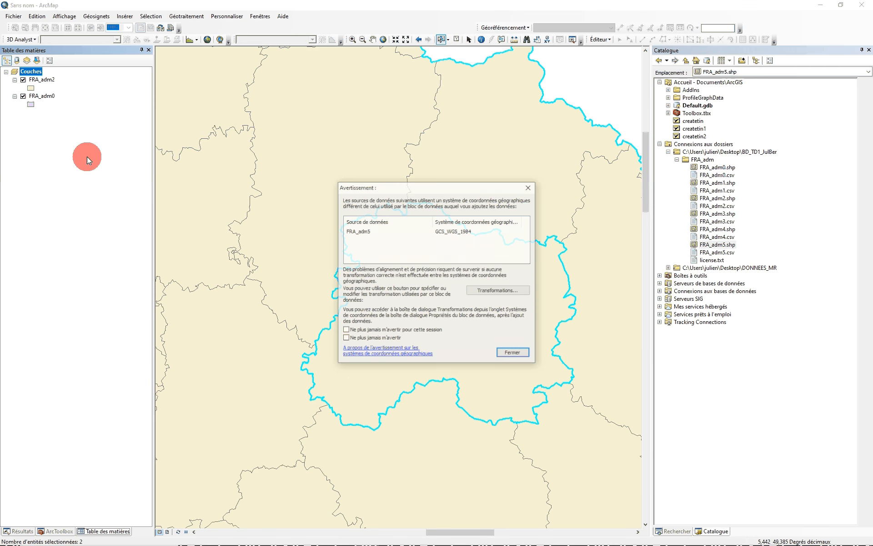
pyautogui.click(511, 355)
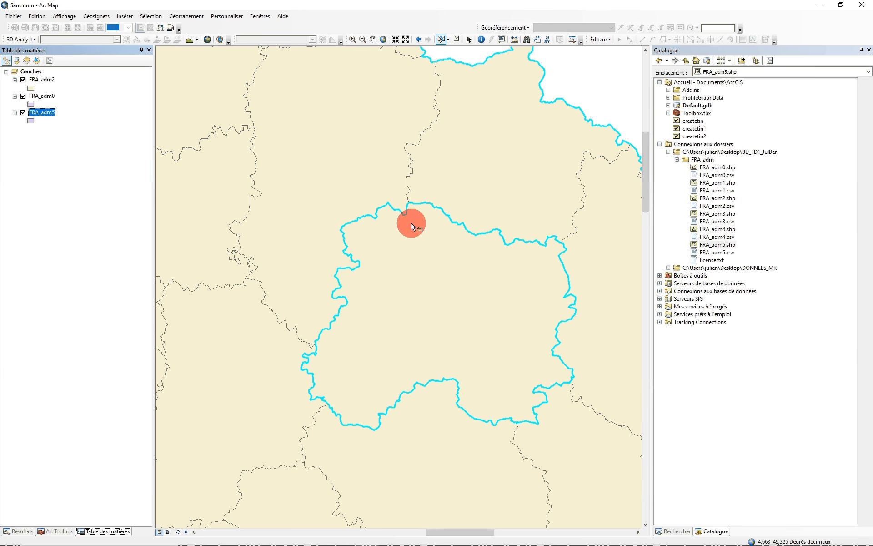
# Hide the FRA_adm0 and FRA_adm2 layers and select the Reims commune on the map.
pyautogui.click(23, 96)
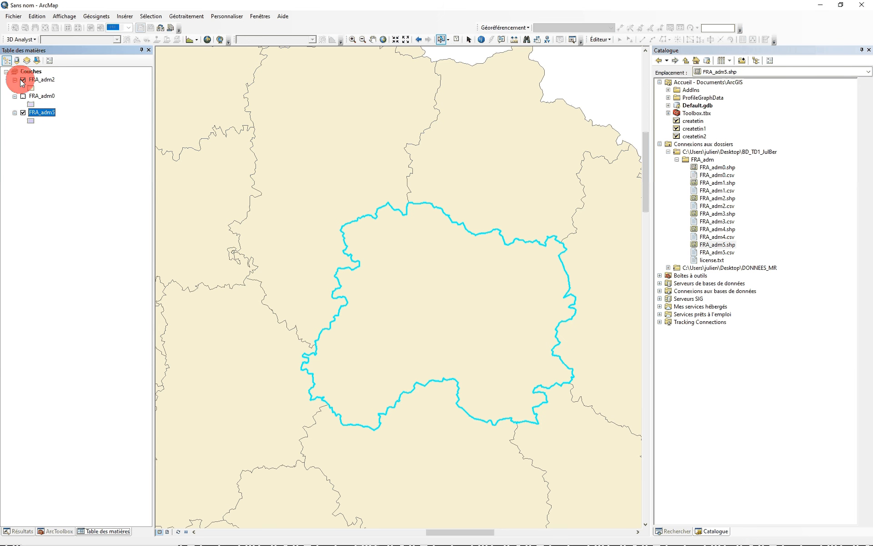
pyautogui.click(23, 79)
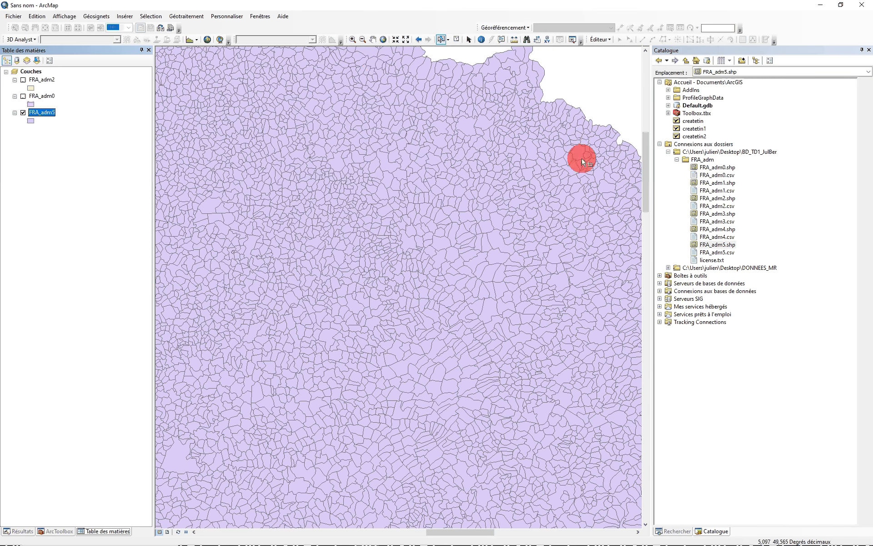
pyautogui.click(410, 236)
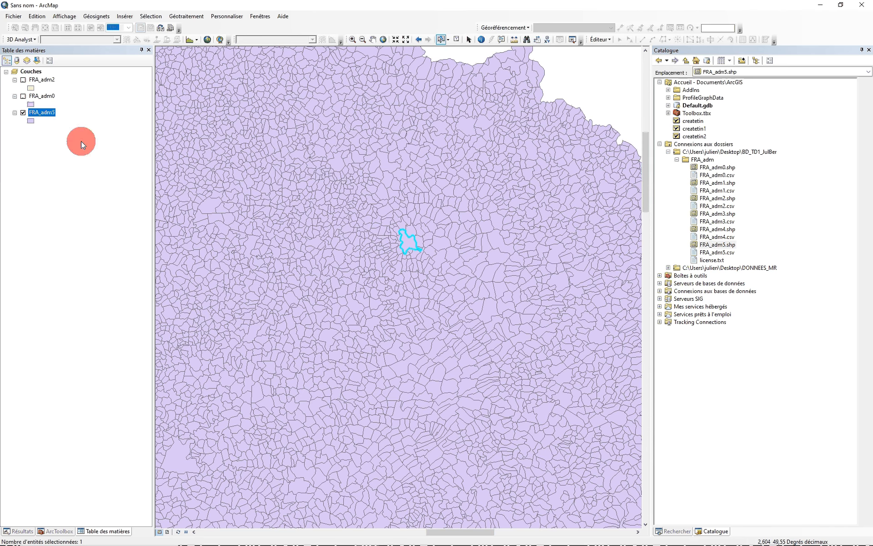
# Open the FRA_adm5 attribute table, then reposition and widen its window so all columns fit.
pyautogui.rightClick(39, 111)
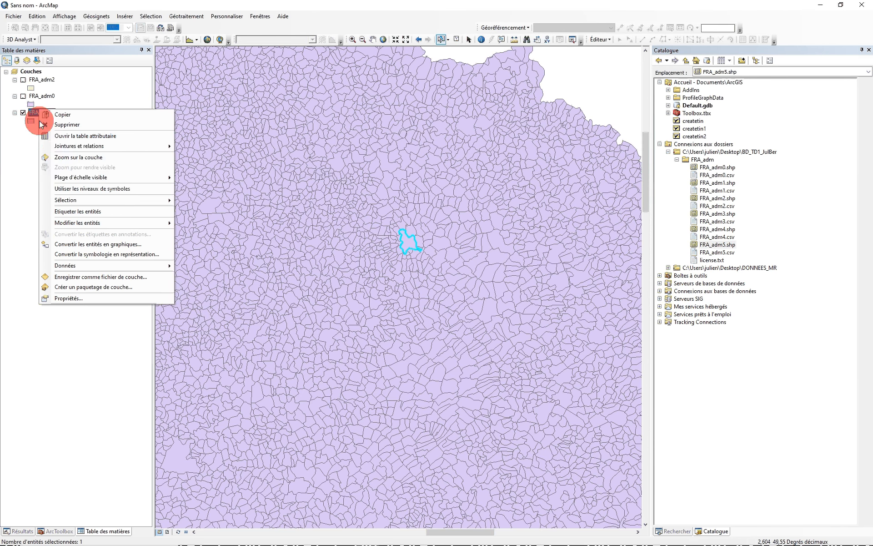
pyautogui.click(50, 138)
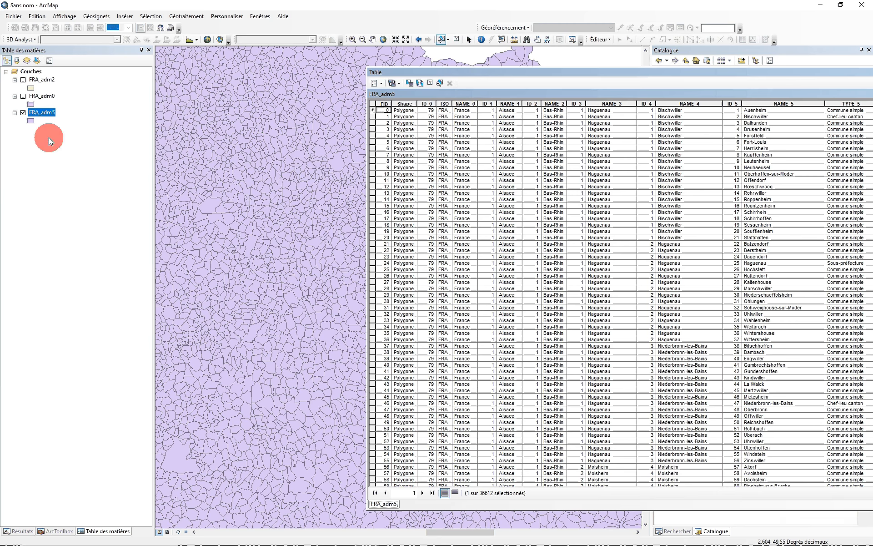
pyautogui.moveTo(458, 70); pyautogui.dragTo(335, 58)
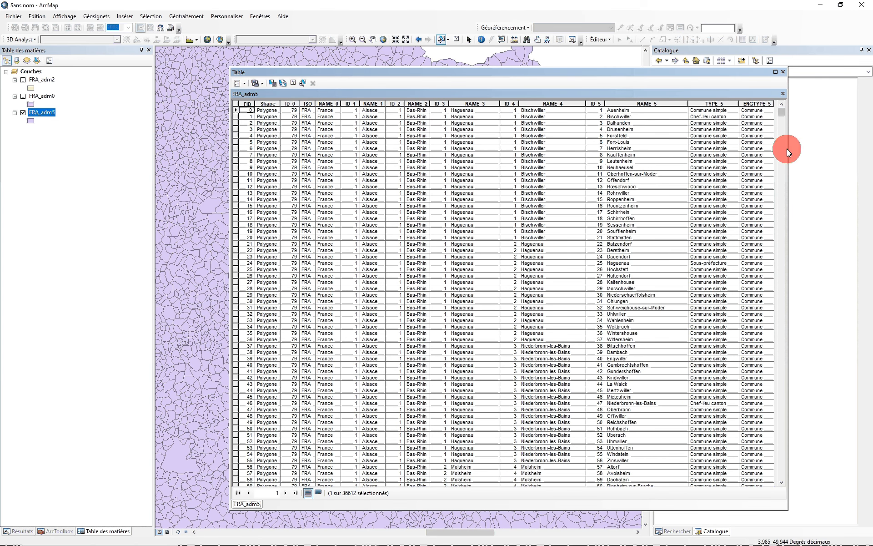
pyautogui.moveTo(787, 149); pyautogui.dragTo(819, 163)
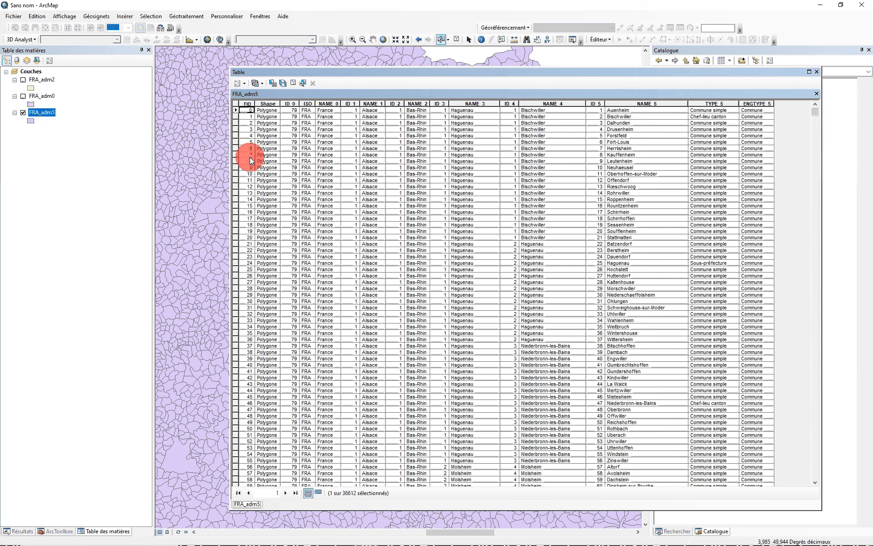
# Examine the ID and NAME fields across the FRA_adm5 records and widen the NAME_1 column to show full region names.
pyautogui.click(349, 111)
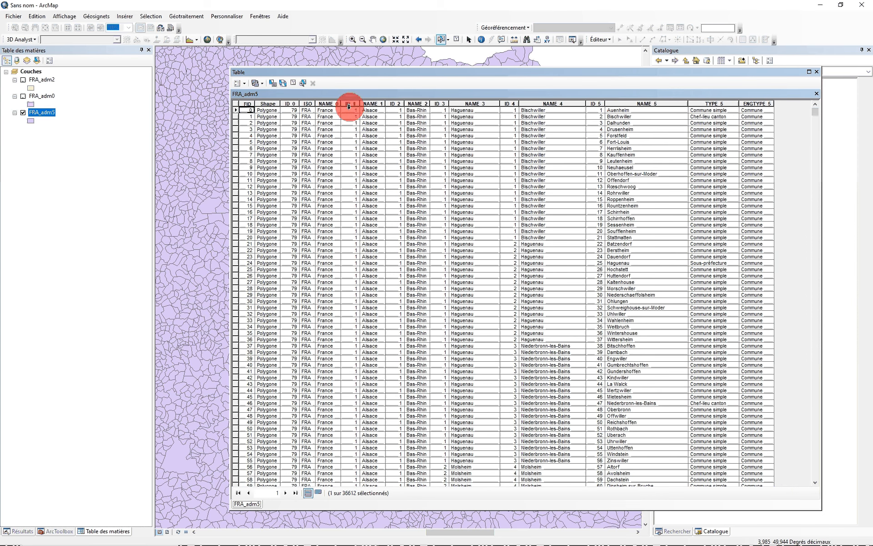
pyautogui.click(441, 111)
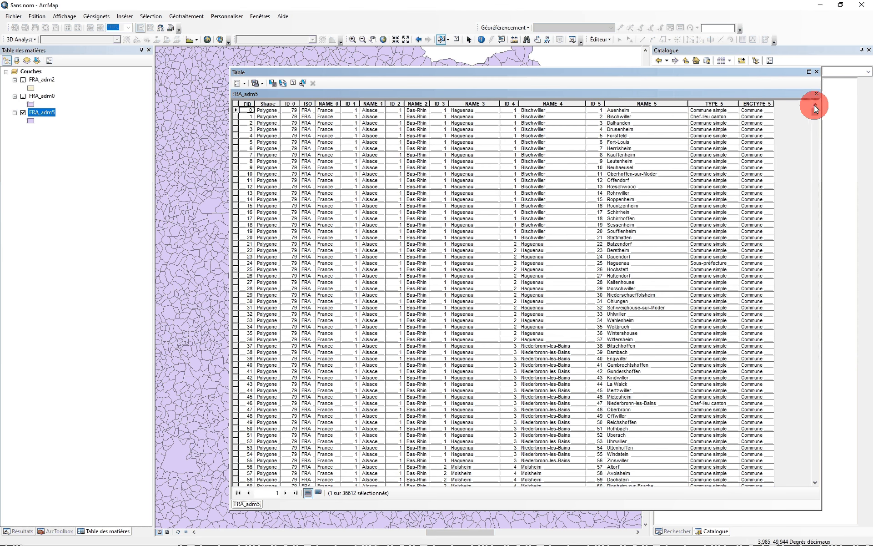
pyautogui.moveTo(816, 114); pyautogui.dragTo(829, 296)
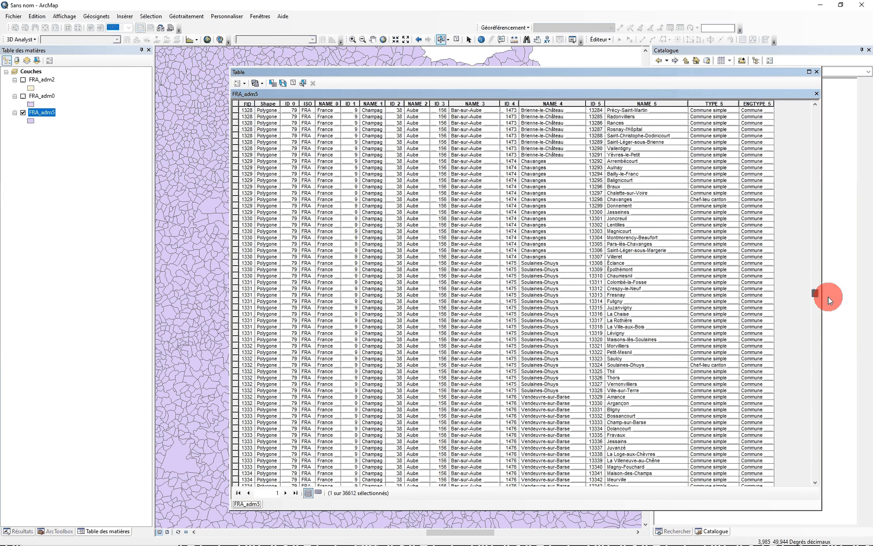
pyautogui.moveTo(383, 110); pyautogui.dragTo(438, 115)
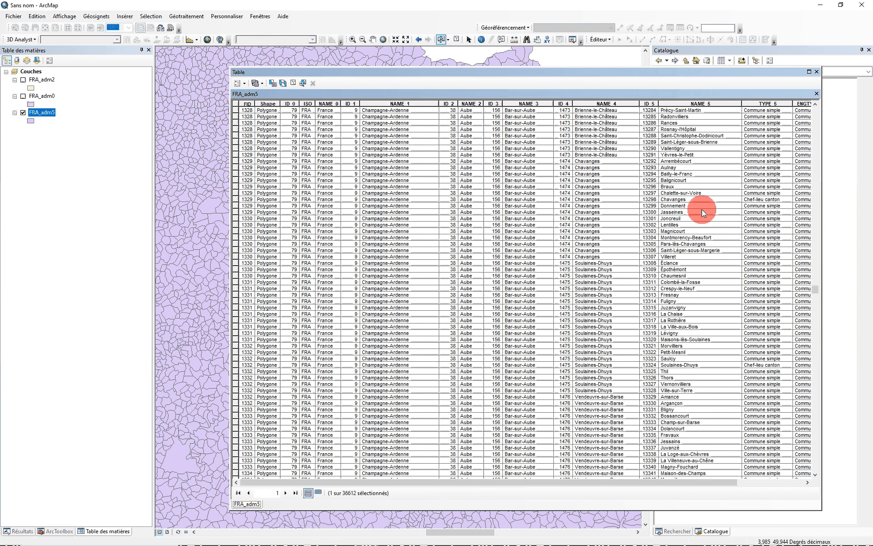
pyautogui.click(811, 287)
pyautogui.moveTo(810, 284); pyautogui.dragTo(819, 109)
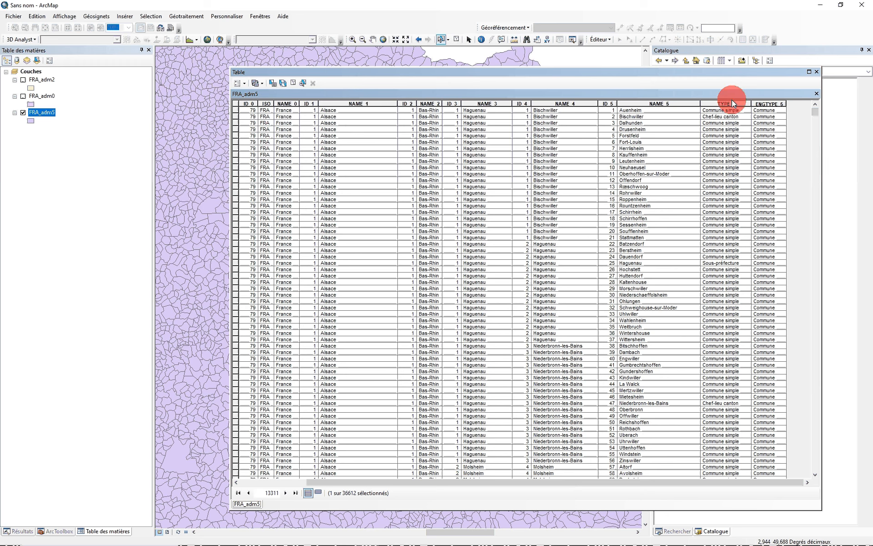
# Sort the FRA_adm5 attribute table in ascending order by NAME_5 and go to the communes starting with R.
pyautogui.click(672, 103)
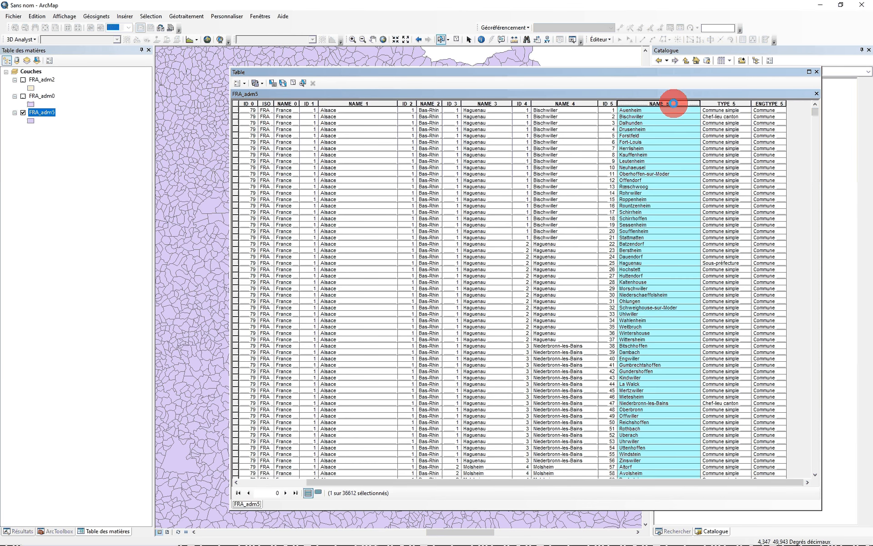
pyautogui.doubleClick(673, 102)
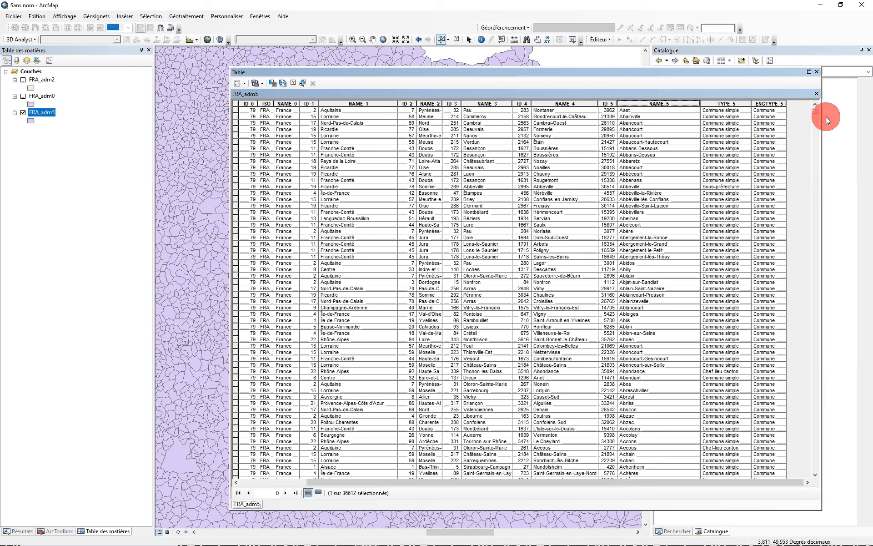
pyautogui.moveTo(814, 111); pyautogui.dragTo(806, 269)
pyautogui.moveTo(821, 119); pyautogui.dragTo(802, 372)
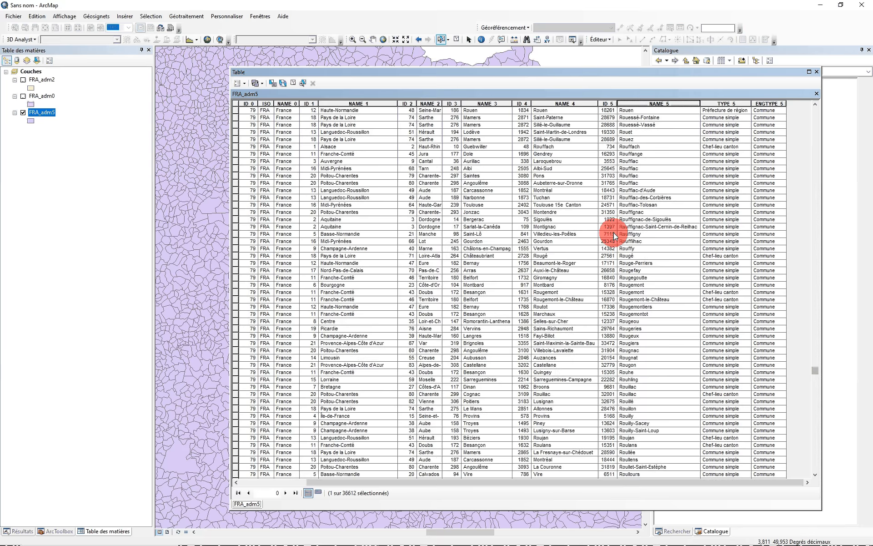
# Look through the sorted NAME_5 values to locate the Reims record.
pyautogui.scroll(15, 654, 206)
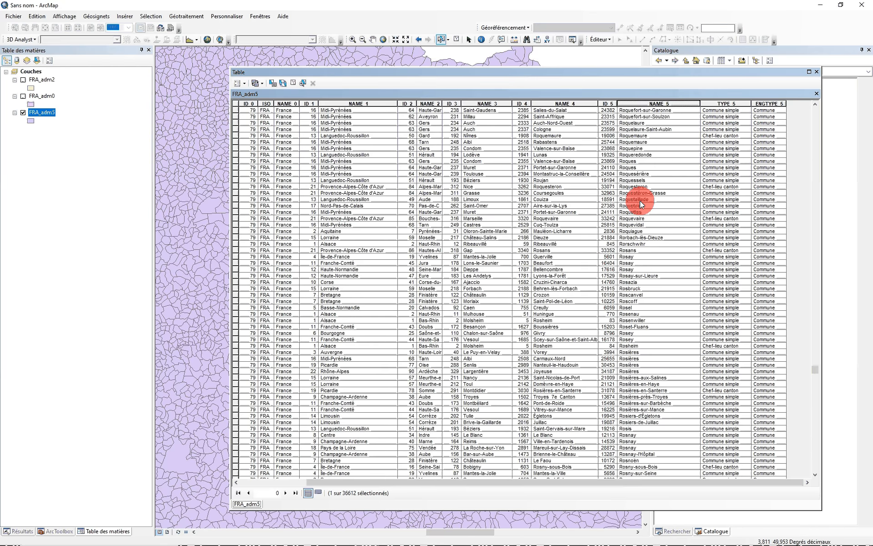
pyautogui.scroll(17, 635, 249)
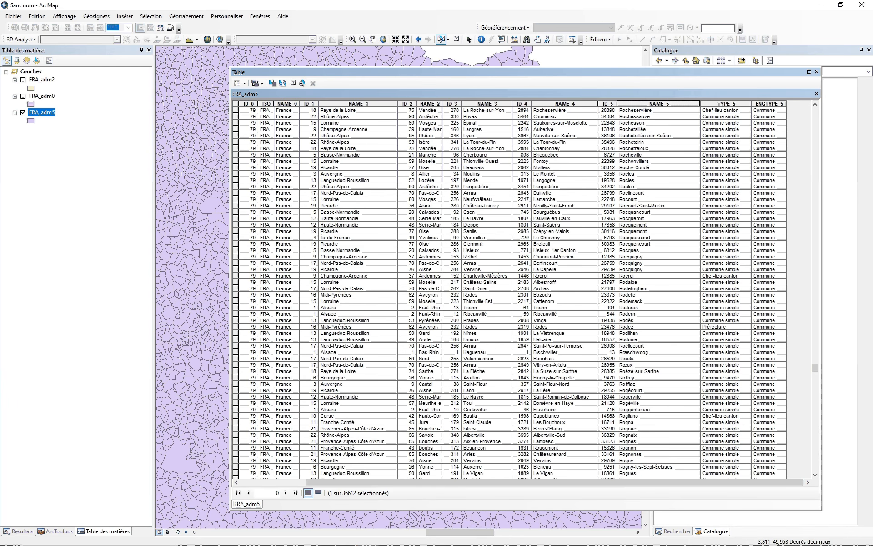
pyautogui.scroll(15, 812, 368)
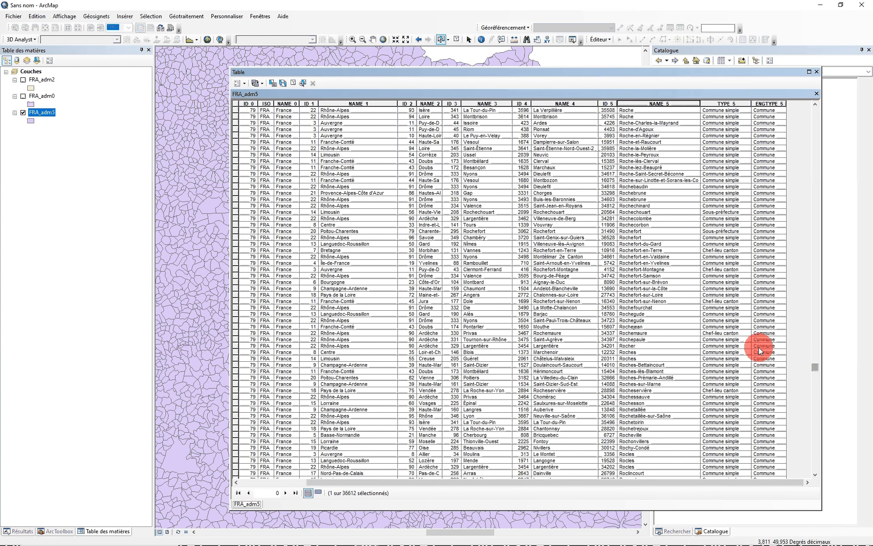
pyautogui.scroll(20, 662, 266)
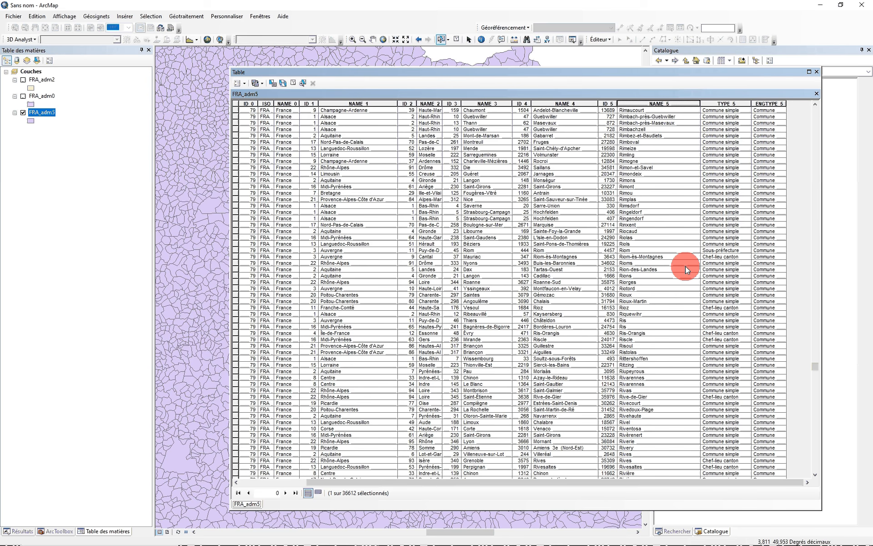
pyautogui.scroll(20, 665, 282)
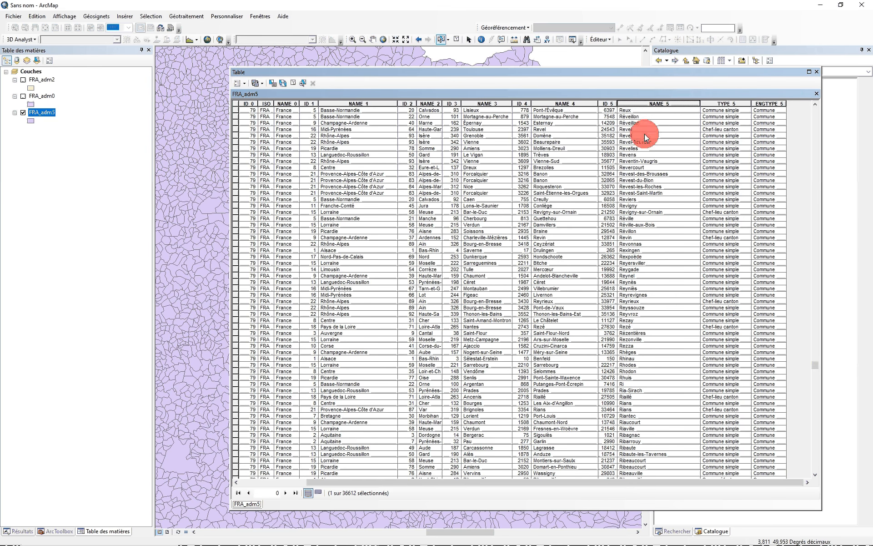
pyautogui.scroll(4, 629, 123)
pyautogui.scroll(8, 651, 156)
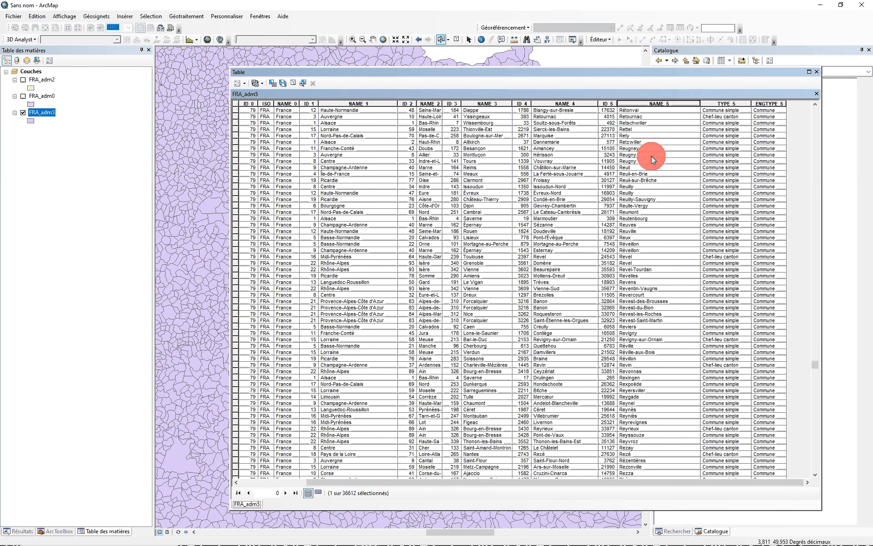
pyautogui.scroll(13, 651, 156)
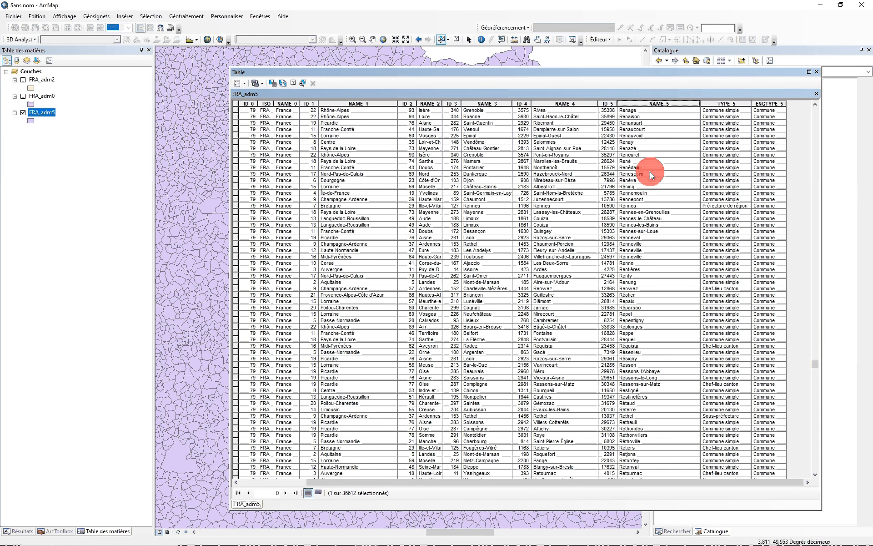
pyautogui.scroll(4, 637, 166)
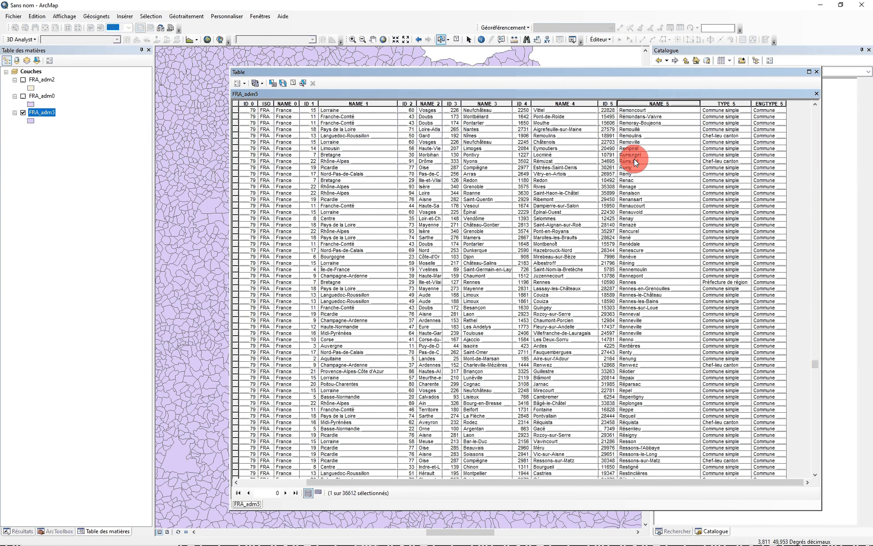
pyautogui.scroll(8, 635, 180)
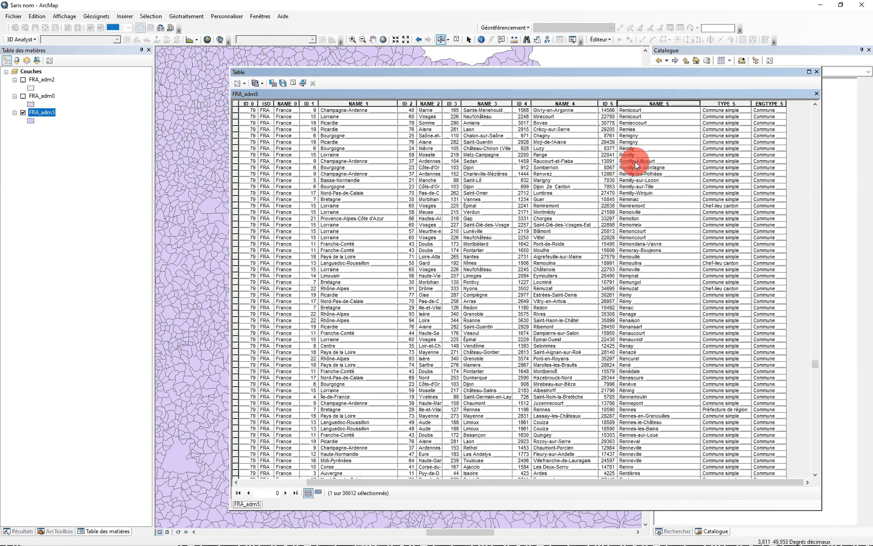
pyautogui.scroll(7, 635, 161)
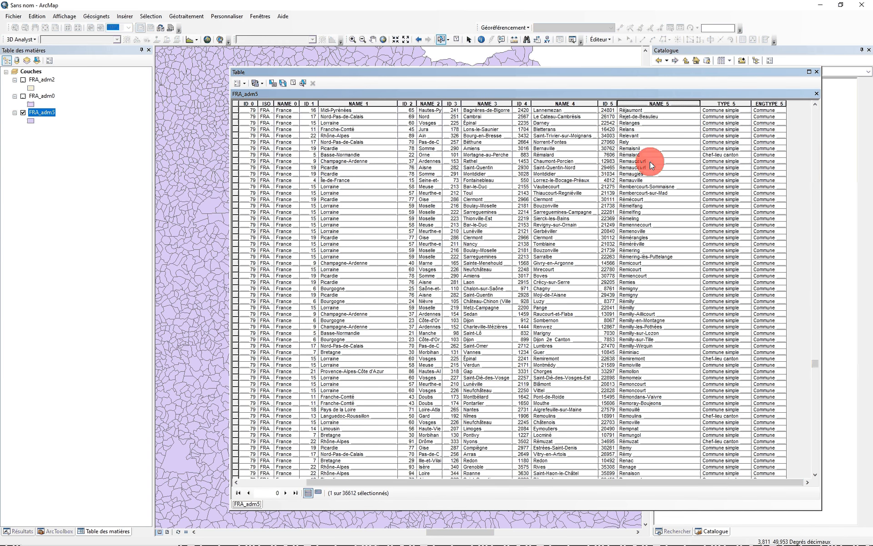
pyautogui.scroll(5, 652, 167)
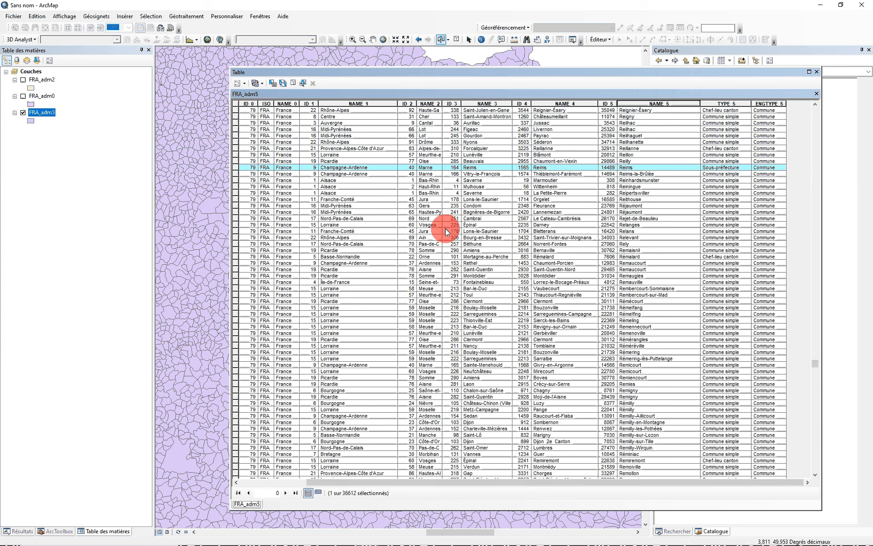
# Clear the current selection, reselect the Reims record from its table row, and close the attribute table.
pyautogui.click(457, 40)
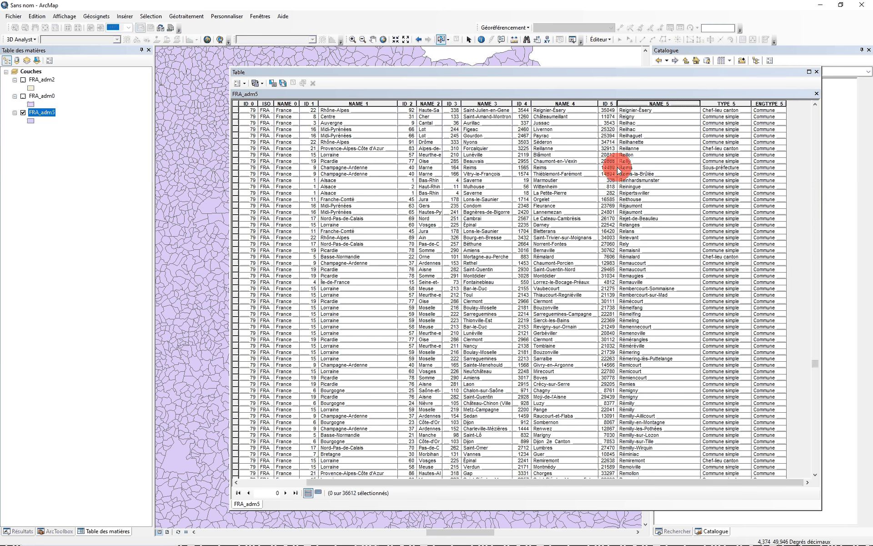
pyautogui.click(235, 167)
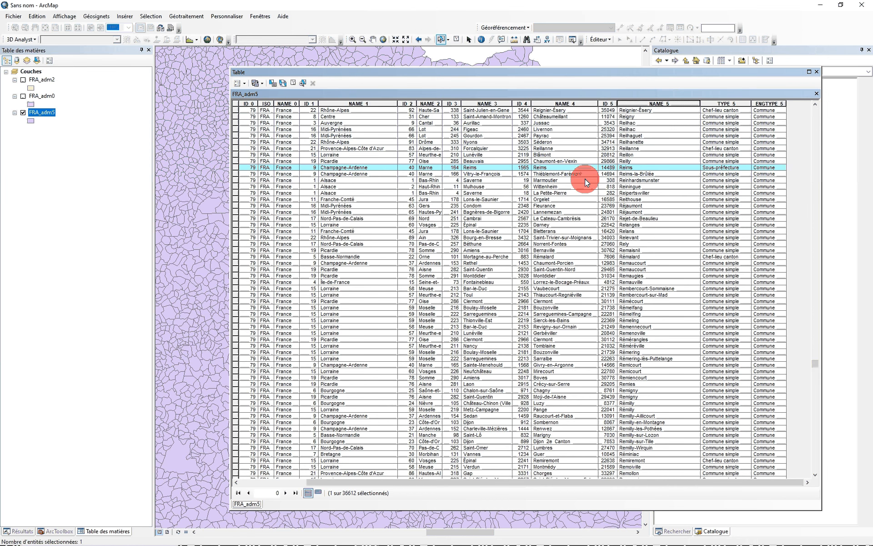
pyautogui.click(812, 73)
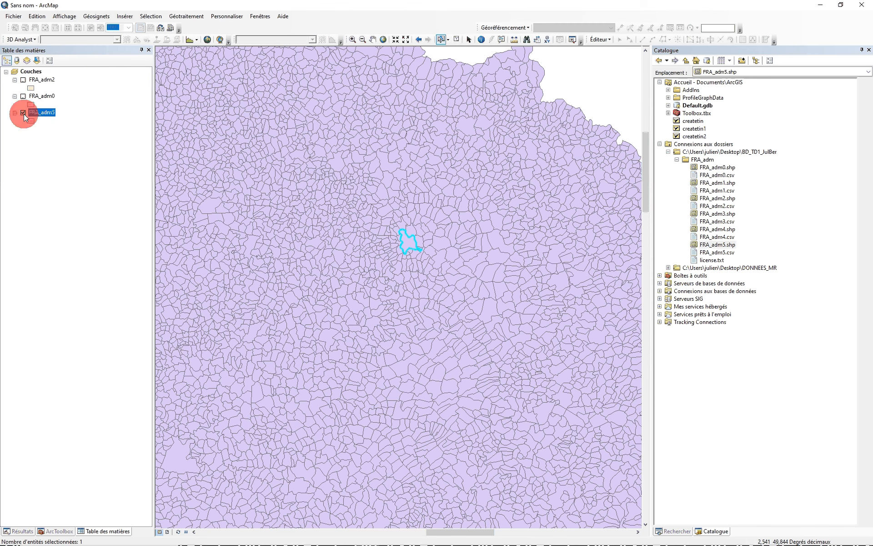
# Start a data export of the FRA_adm5 layer limited to the selected features, moving the dialog to check the map selection.
pyautogui.rightClick(36, 113)
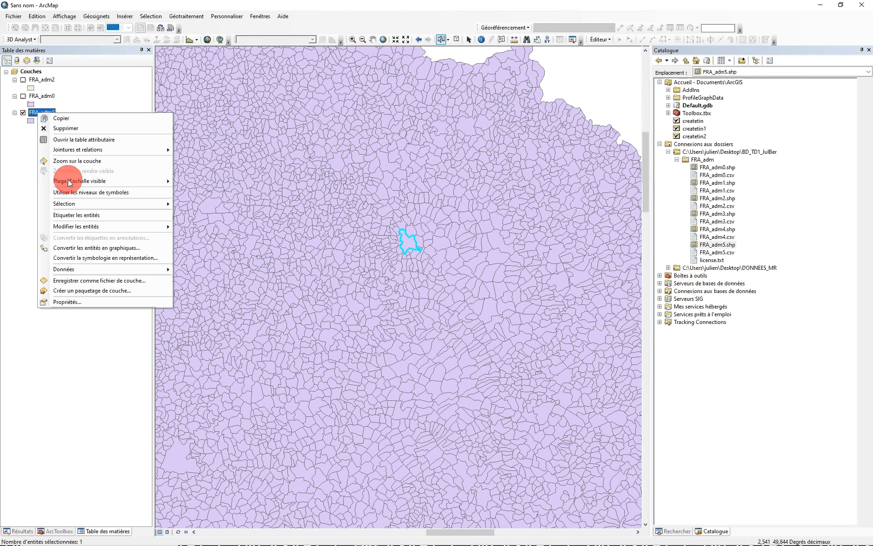
pyautogui.moveTo(89, 268)
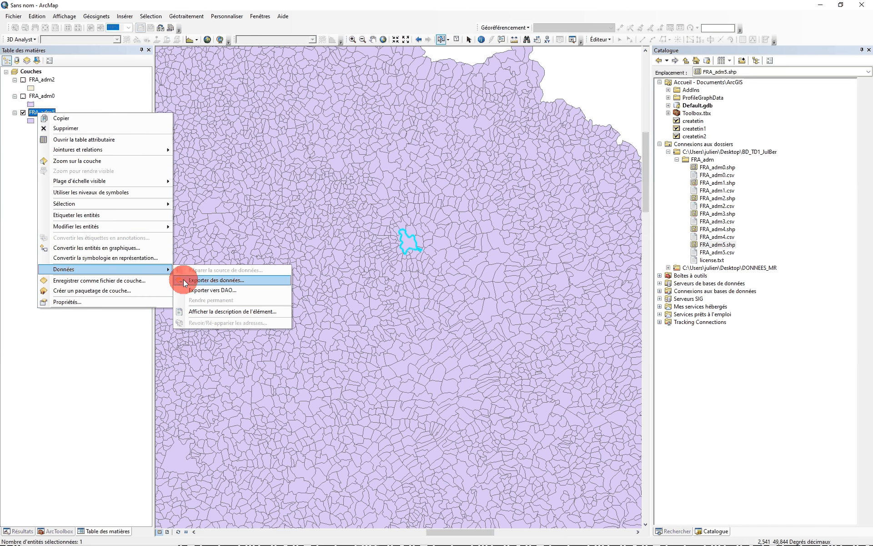
pyautogui.click(206, 282)
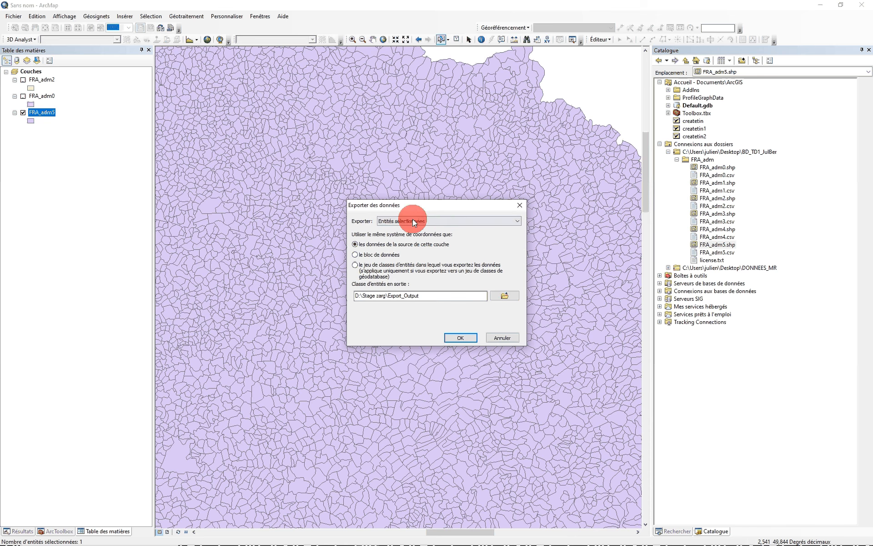
pyautogui.click(402, 222)
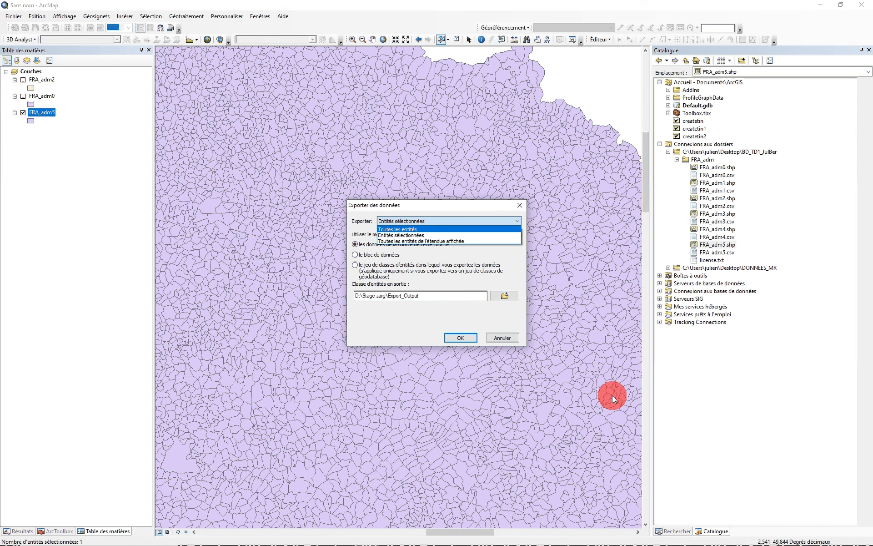
pyautogui.click(399, 235)
pyautogui.moveTo(385, 204); pyautogui.dragTo(707, 265)
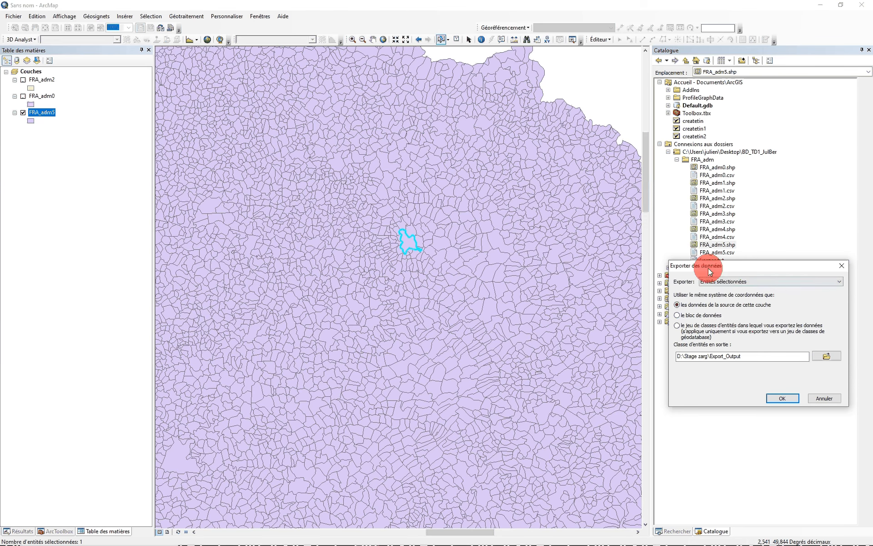
pyautogui.moveTo(708, 268); pyautogui.dragTo(376, 154)
# Browse for the export's output location and open the BD_TD1_JulBer folder among the folder connections.
pyautogui.click(499, 242)
pyautogui.click(336, 183)
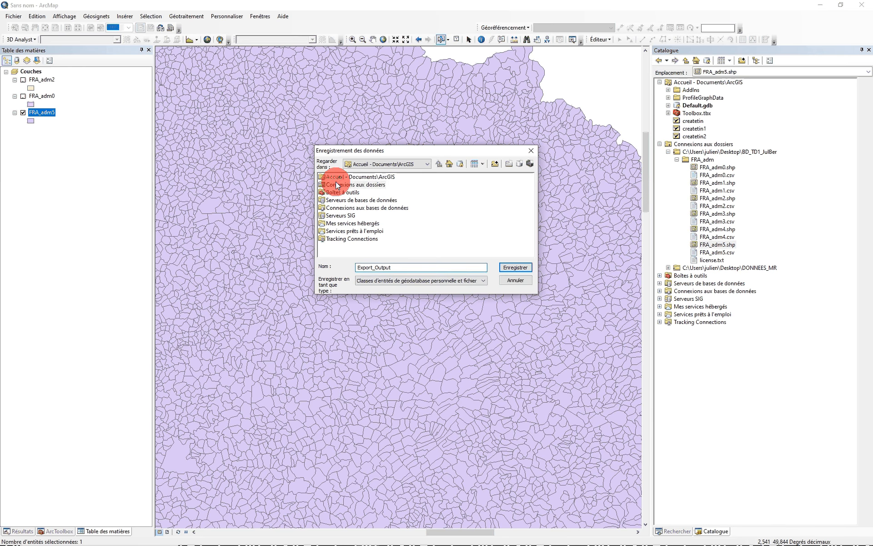
pyautogui.doubleClick(332, 184)
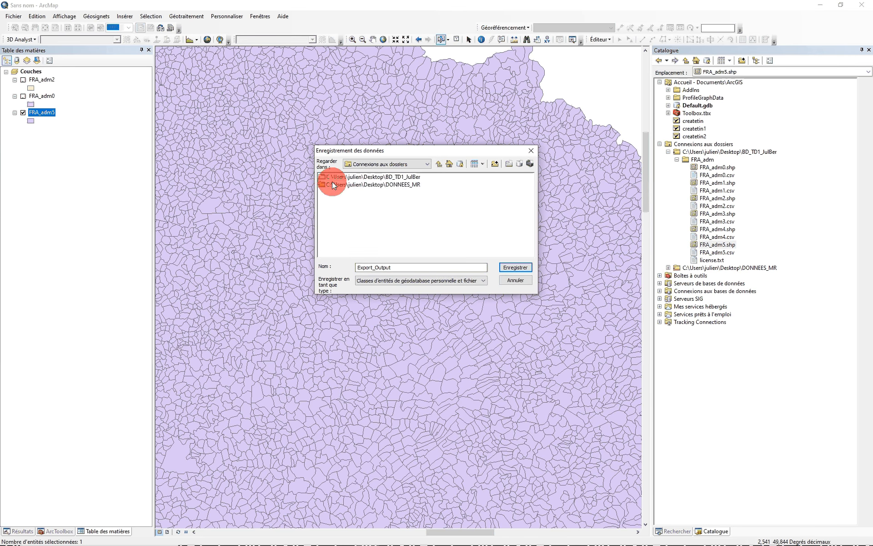
pyautogui.click(402, 190)
pyautogui.click(406, 192)
pyautogui.click(413, 177)
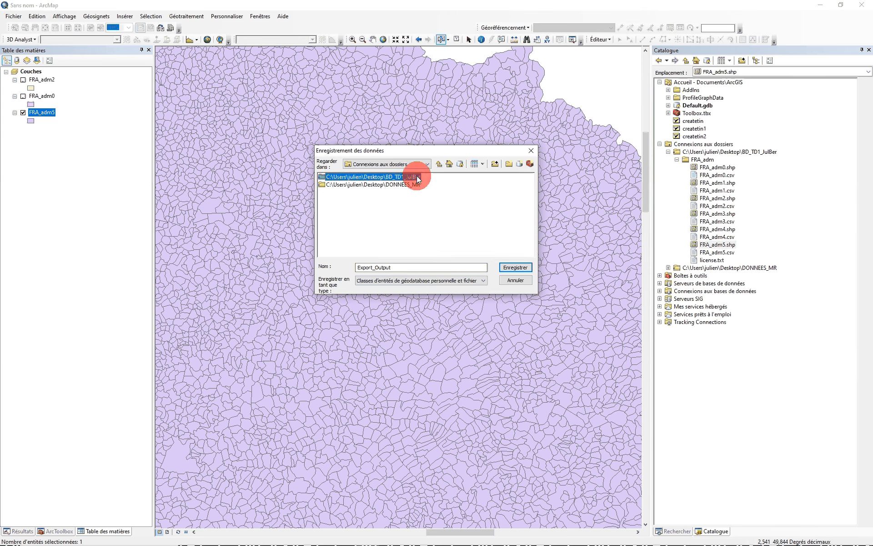
pyautogui.doubleClick(413, 177)
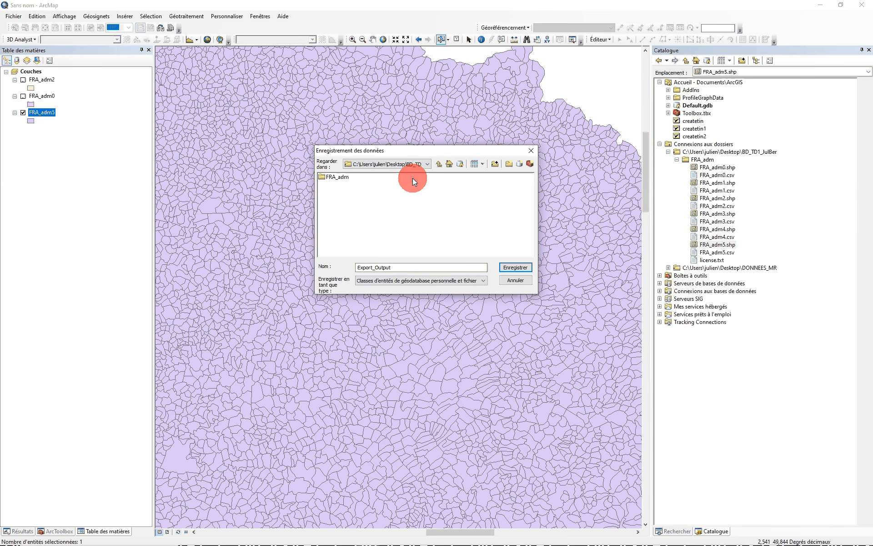
# Create a new folder named Reims inside BD_TD1_JulBer and open it.
pyautogui.click(507, 165)
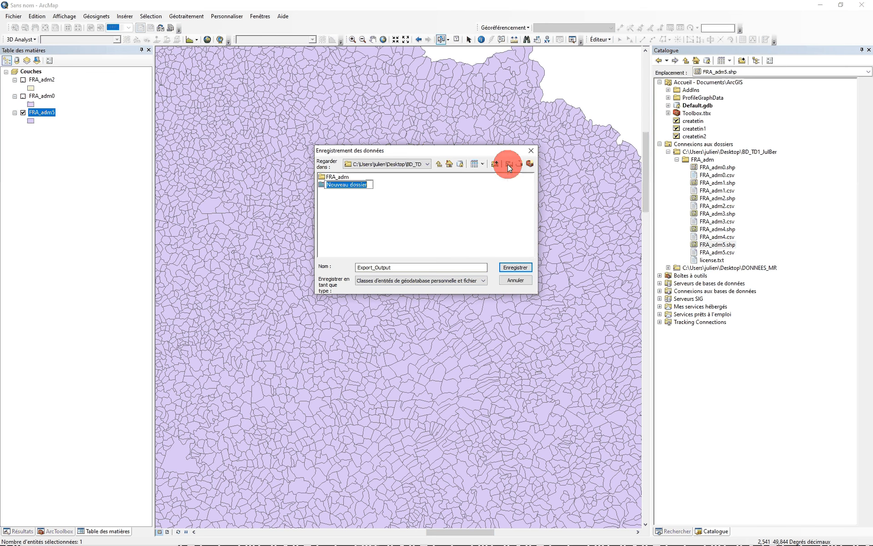
pyautogui.write('Reims')
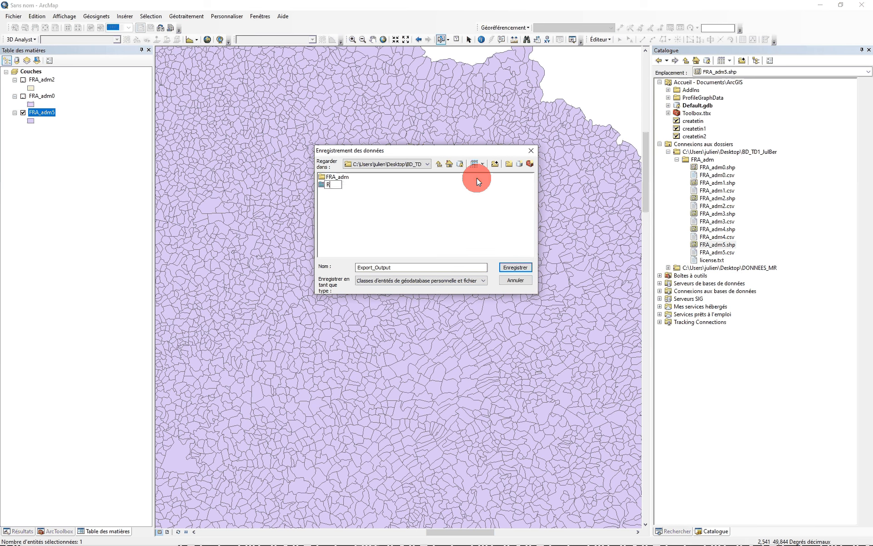
pyautogui.doubleClick(330, 183)
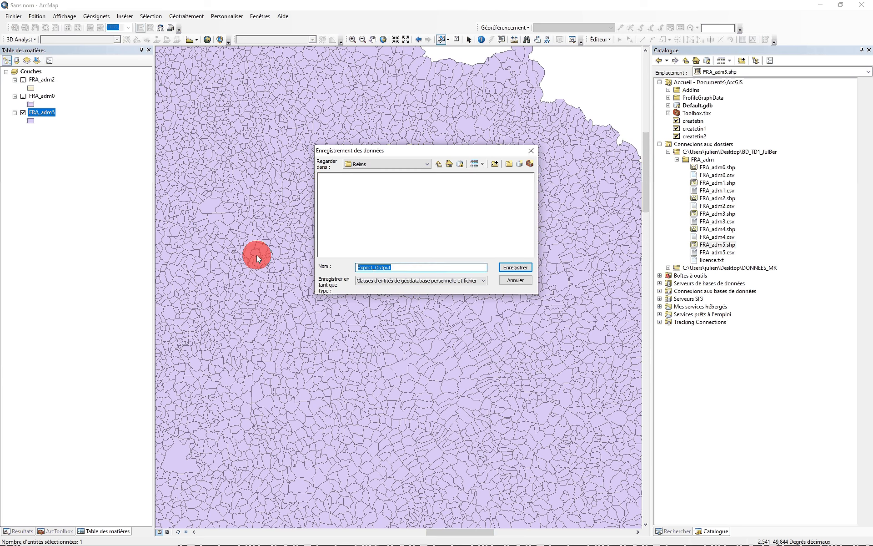
# Name the output Reims, set its type to shapefile (Fichier de formes), and save the output location.
pyautogui.write('Reims')
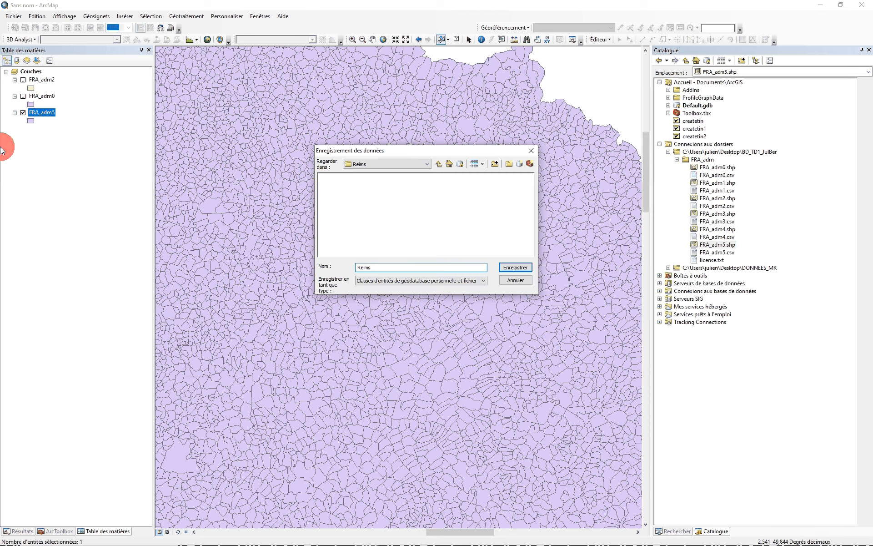
pyautogui.click(376, 282)
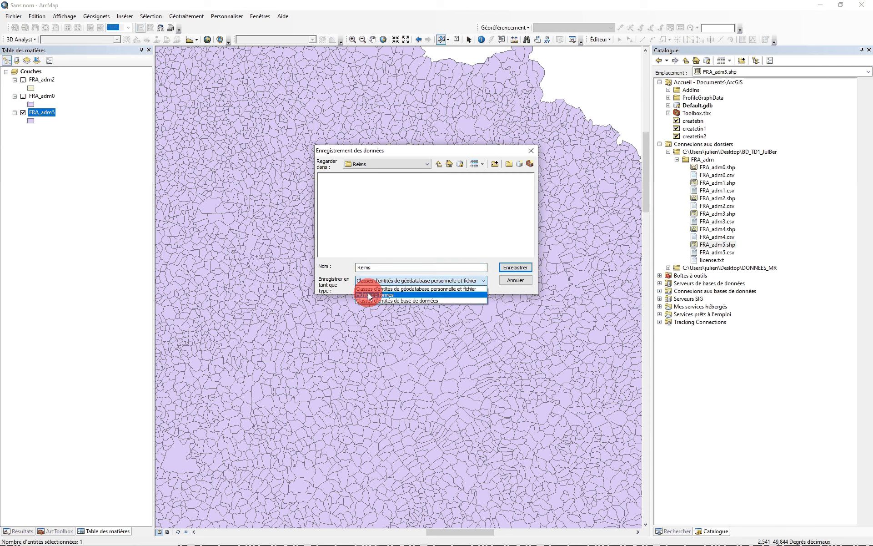
pyautogui.click(369, 296)
pyautogui.moveTo(371, 268); pyautogui.dragTo(483, 305)
pyautogui.click(517, 267)
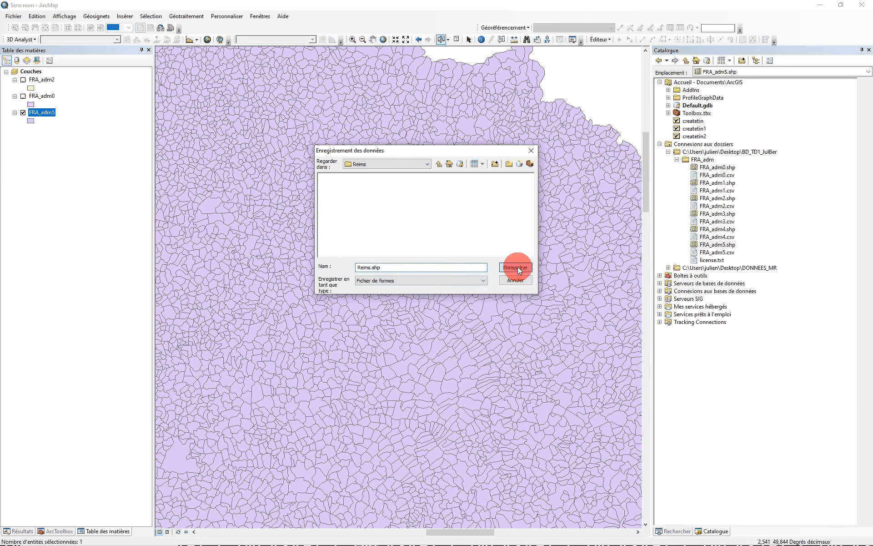
# Run the export and add the exported Reims data to the map as a layer.
pyautogui.click(451, 284)
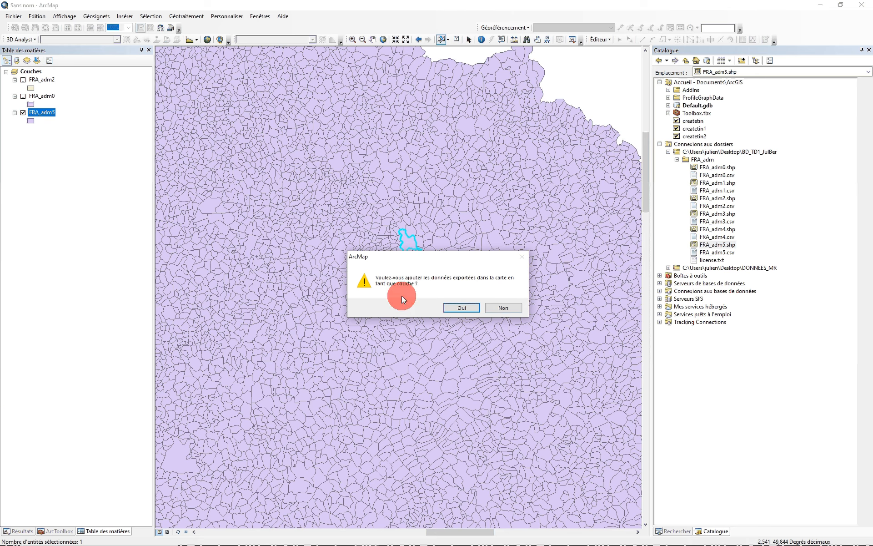
pyautogui.click(458, 308)
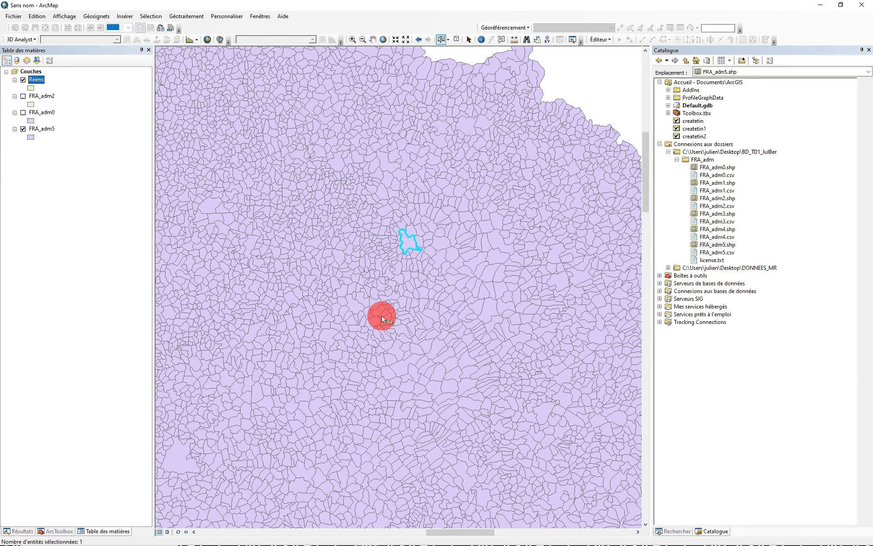
pyautogui.click(24, 101)
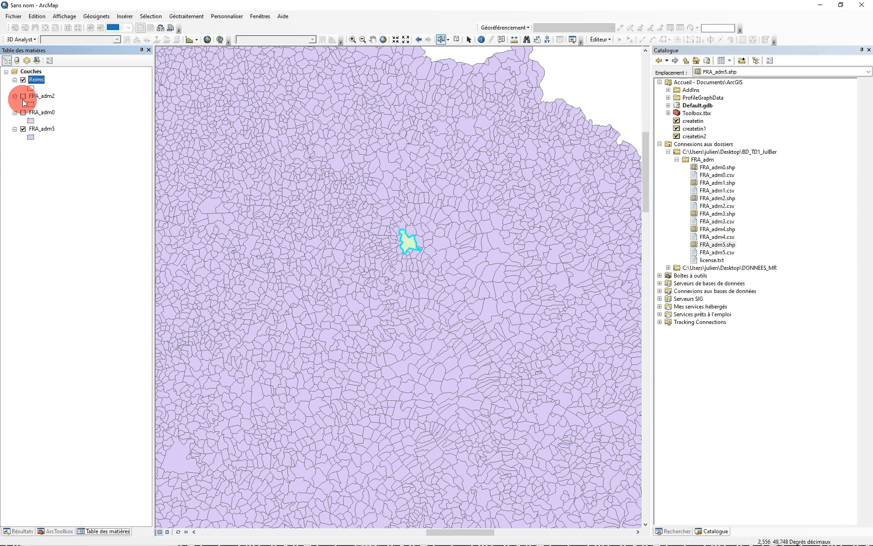
# Hide the FRA_adm5 layer and display FRA_adm0 beneath Reims, showing the whole of mainland France.
pyautogui.click(23, 129)
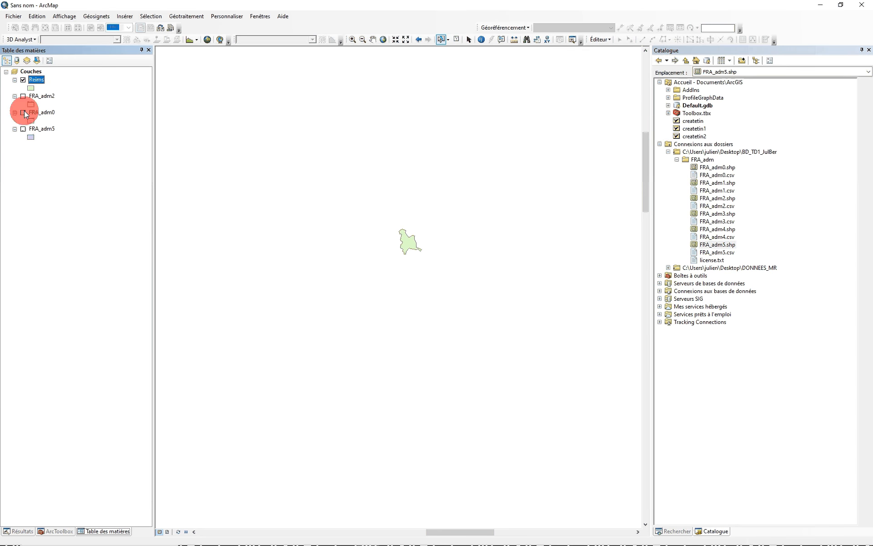
pyautogui.scroll(-2, 519, 157)
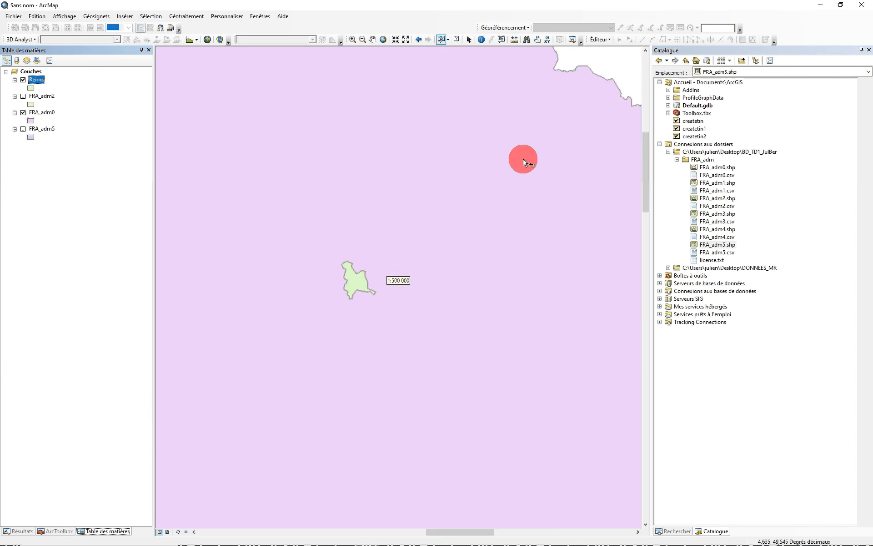
pyautogui.scroll(5, 518, 152)
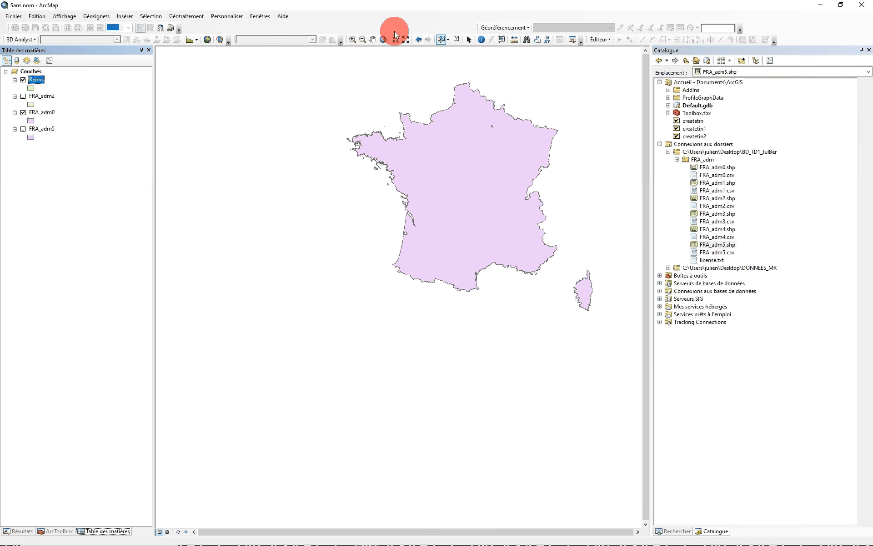
pyautogui.scroll(-1, 497, 72)
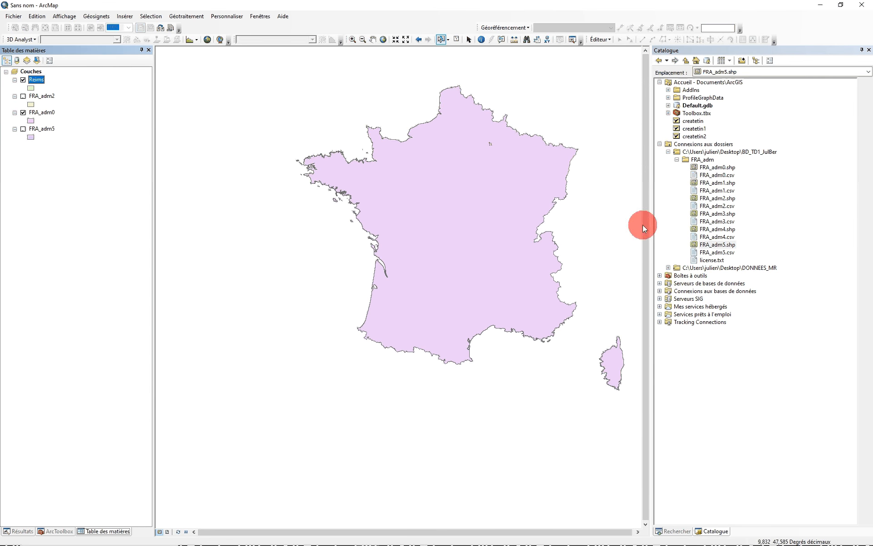
pyautogui.scroll(-1, 522, 135)
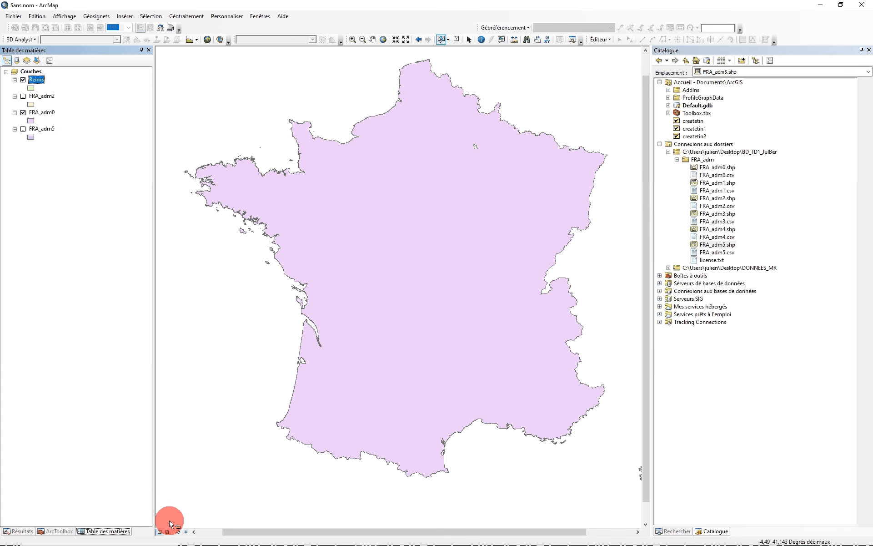
# Switch to the desktop, examine the exported shapefile's component files in BD_TD1_JulBer's Reims folder, and return to ArcMap.
pyautogui.click(821, 6)
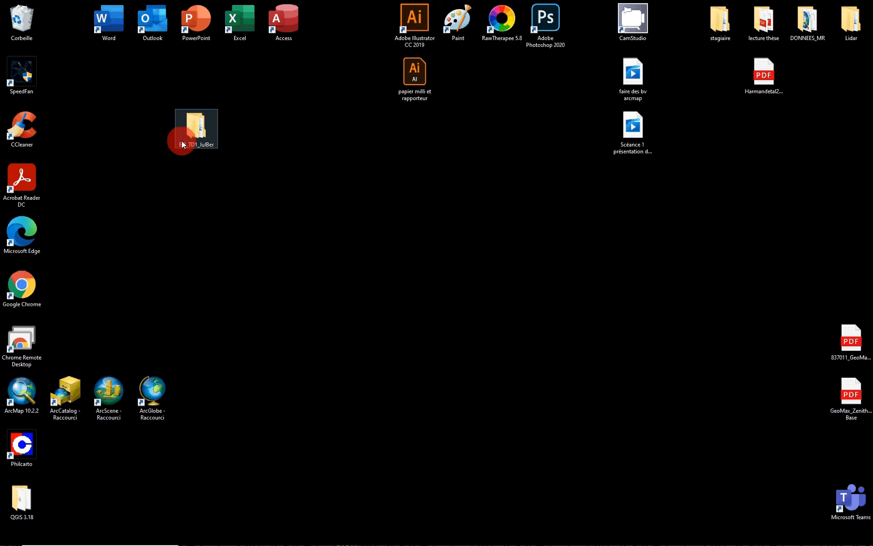
pyautogui.doubleClick(195, 129)
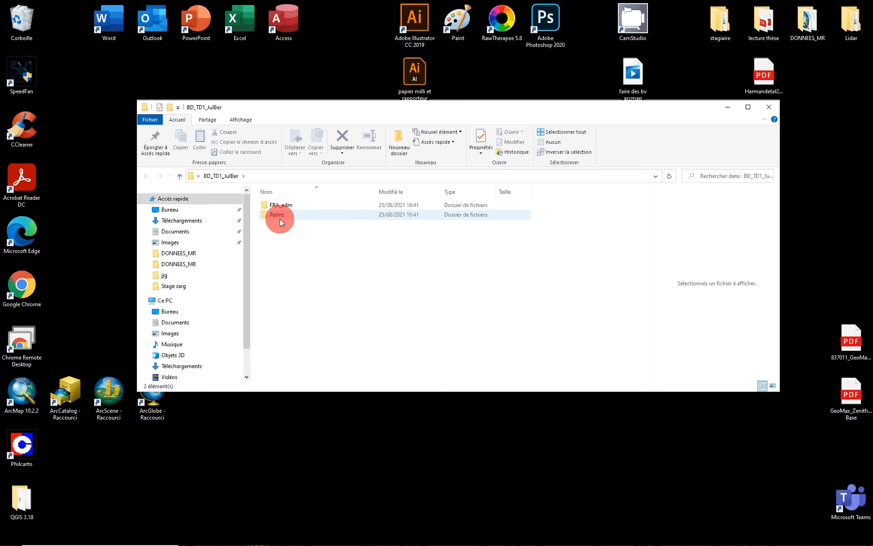
pyautogui.doubleClick(278, 217)
pyautogui.moveTo(293, 292); pyautogui.dragTo(267, 187)
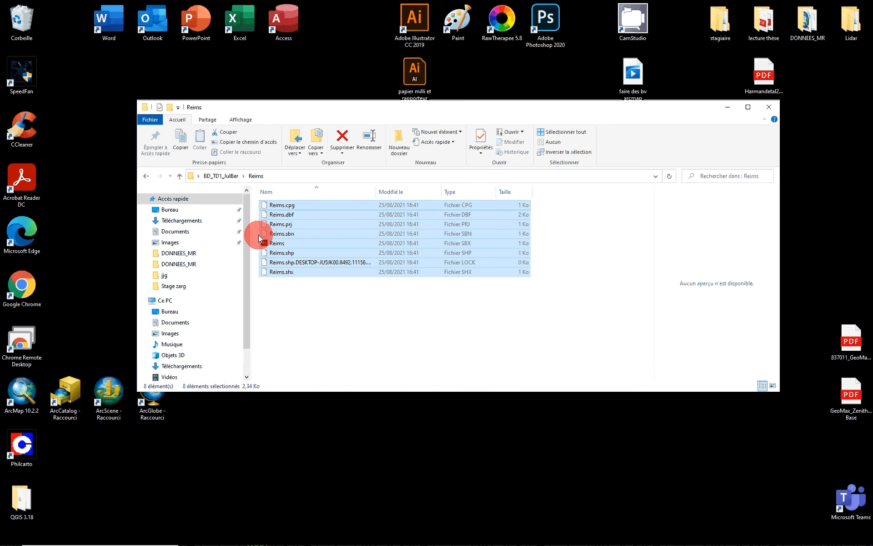
pyautogui.click(279, 288)
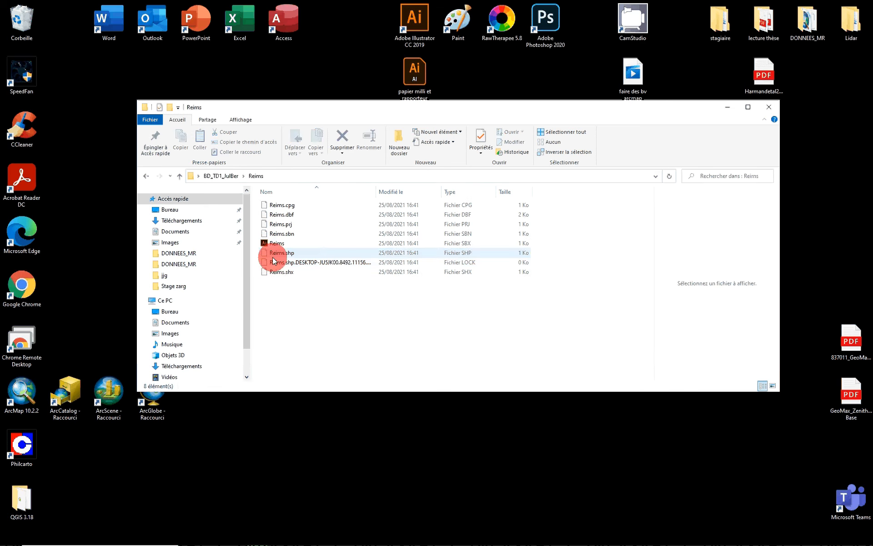
pyautogui.click(272, 253)
pyautogui.click(768, 107)
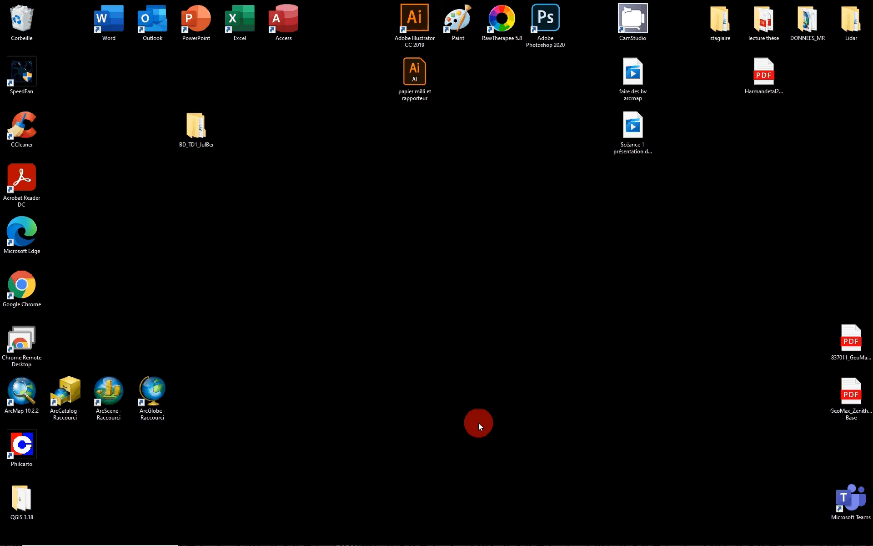
pyautogui.click(366, 536)
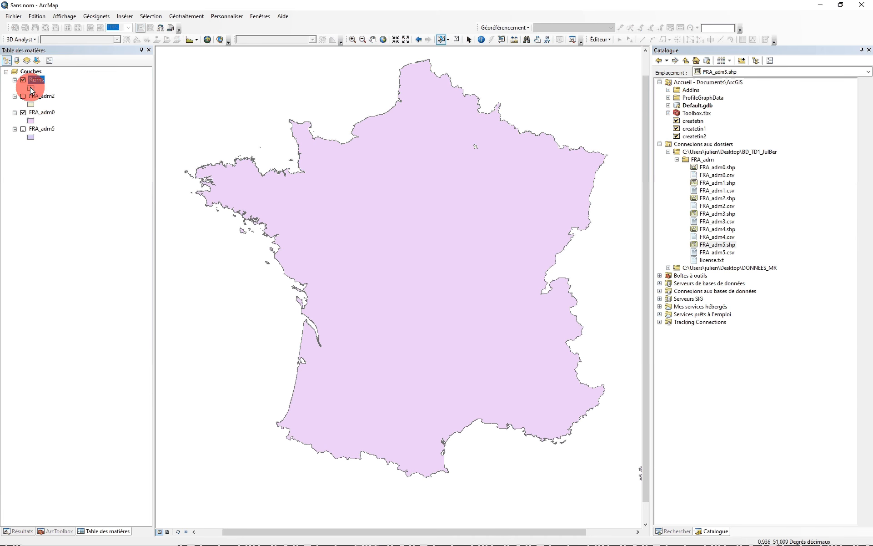
# Remove the FRA_adm2 and FRA_adm5 layers from the map, keeping only Reims and FRA_adm0.
pyautogui.rightClick(47, 101)
pyautogui.click(57, 112)
pyautogui.rightClick(38, 113)
pyautogui.click(50, 124)
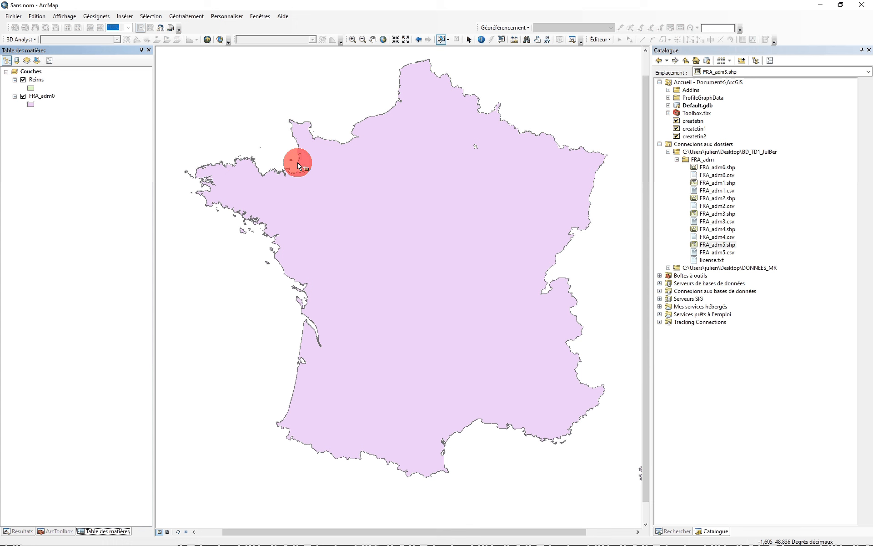
pyautogui.moveTo(299, 165); pyautogui.dragTo(300, 150)
# Enable storing relative paths to data sources (Enregistrer les chemins relatifs aux sources de données) in the map's properties.
pyautogui.click(9, 19)
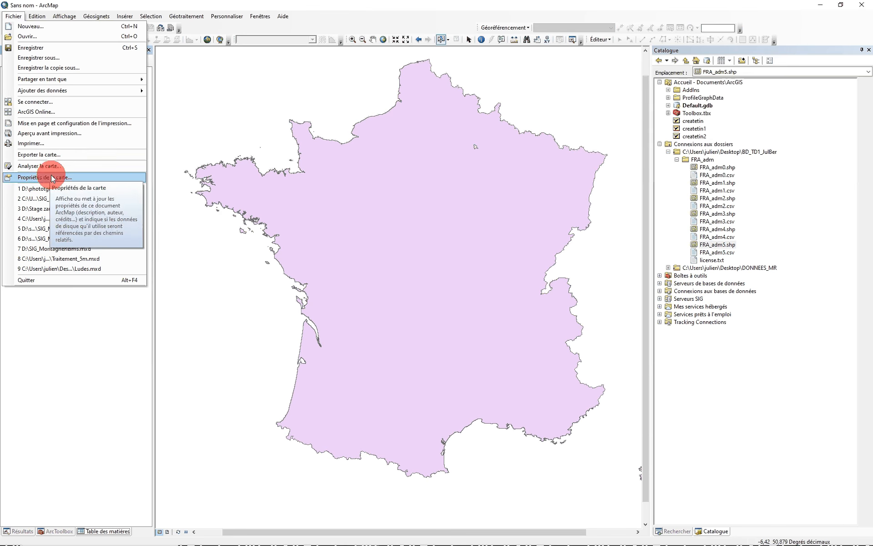
pyautogui.click(52, 177)
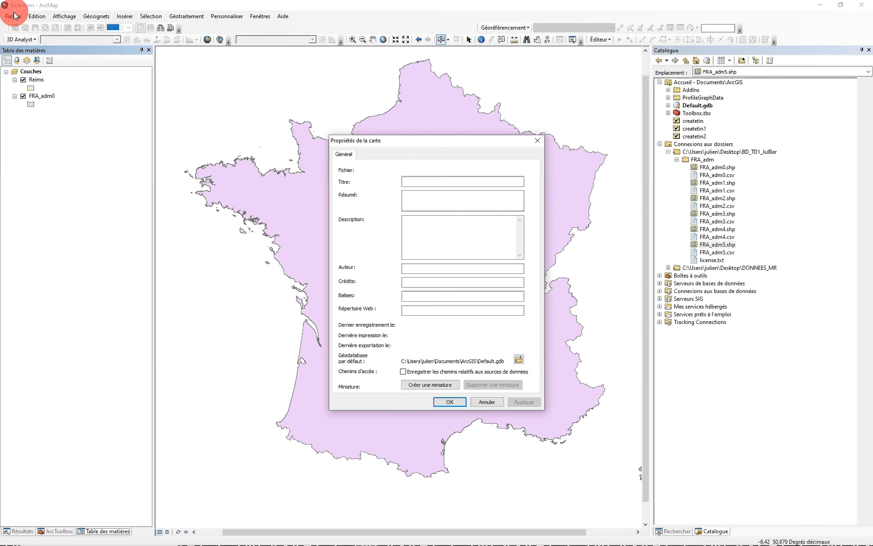
pyautogui.click(403, 371)
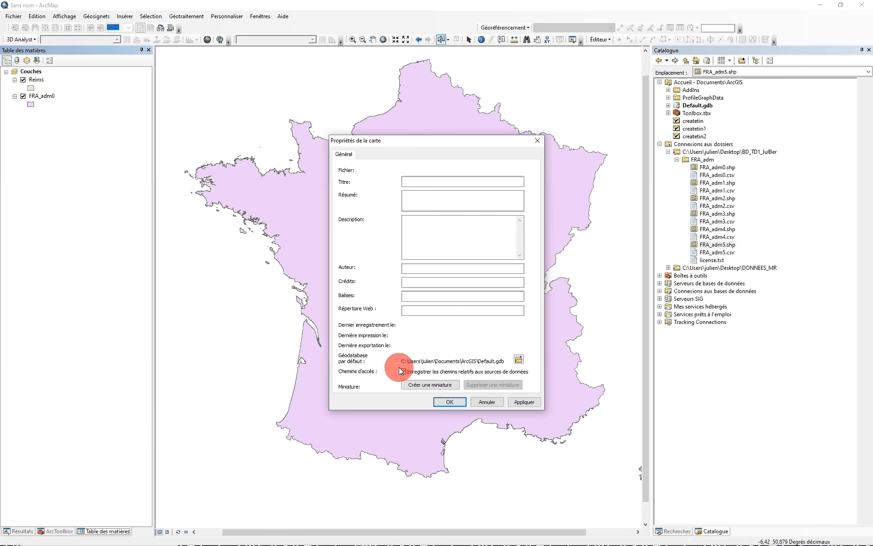
pyautogui.click(444, 403)
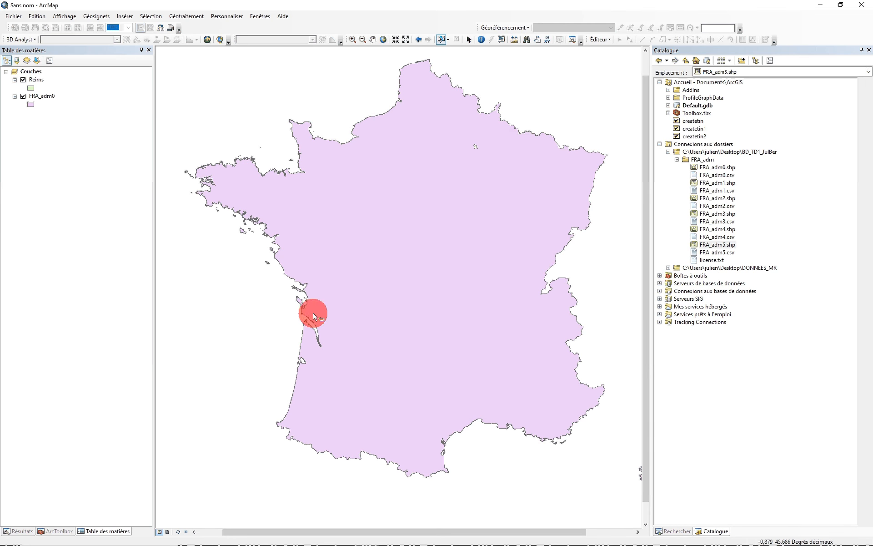
# Start saving the map document under a new name and open the BD_TD1_JulBer folder on the desktop as its location.
pyautogui.click(13, 16)
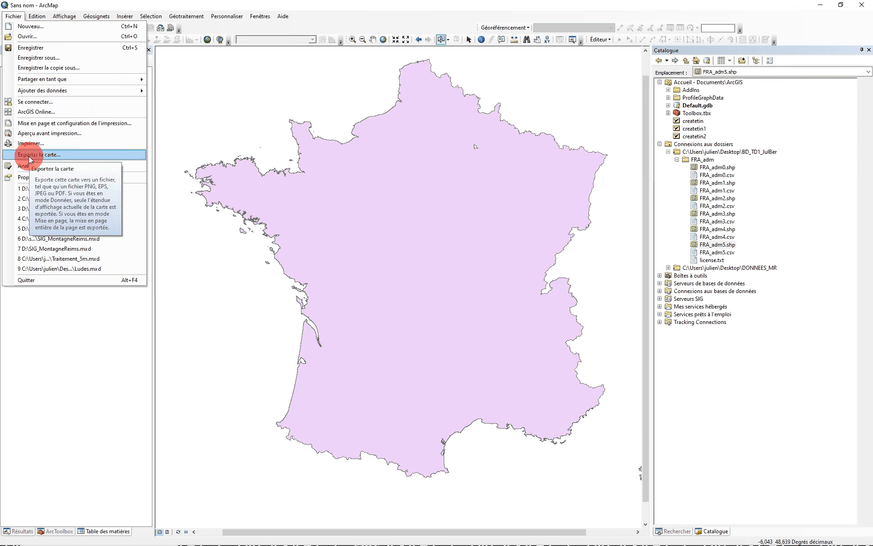
pyautogui.click(44, 61)
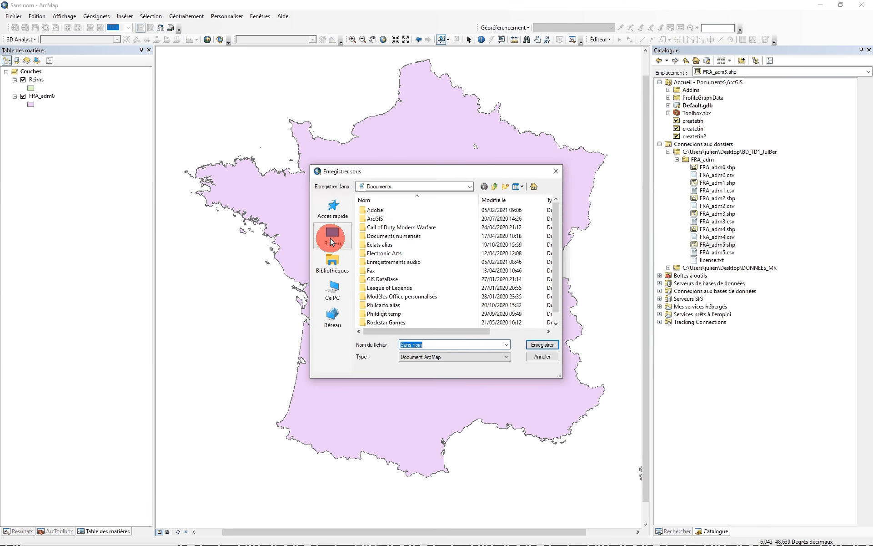
pyautogui.click(330, 241)
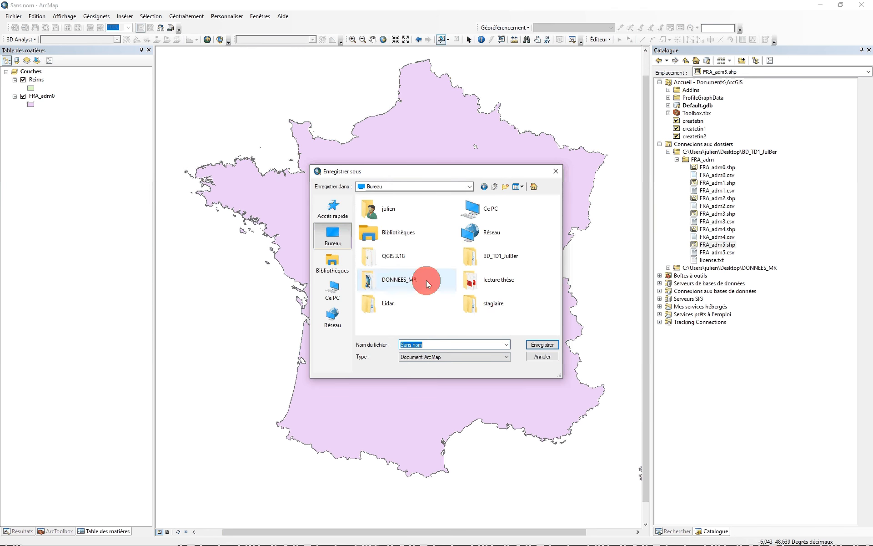
pyautogui.doubleClick(484, 256)
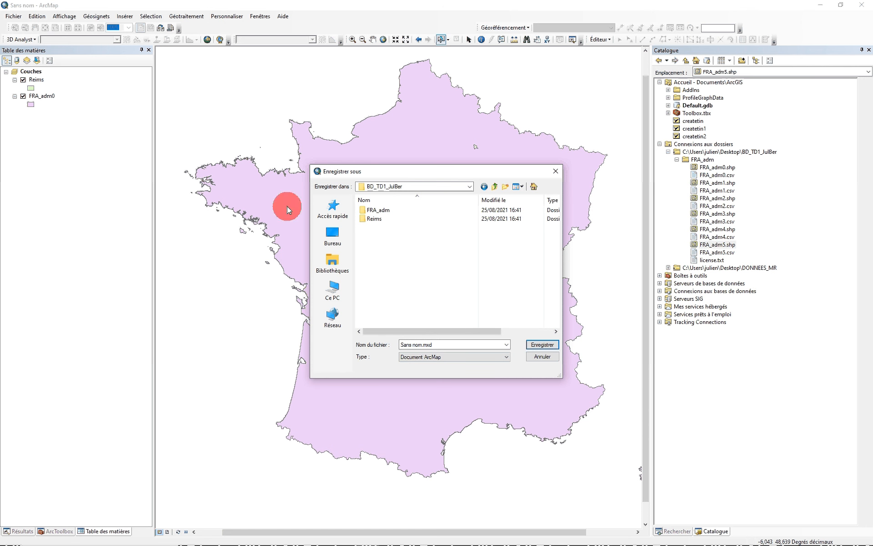
# Name the map document Carte_localisation_Reims.mxd and save it in BD_TD1_JulBer.
pyautogui.click(421, 345)
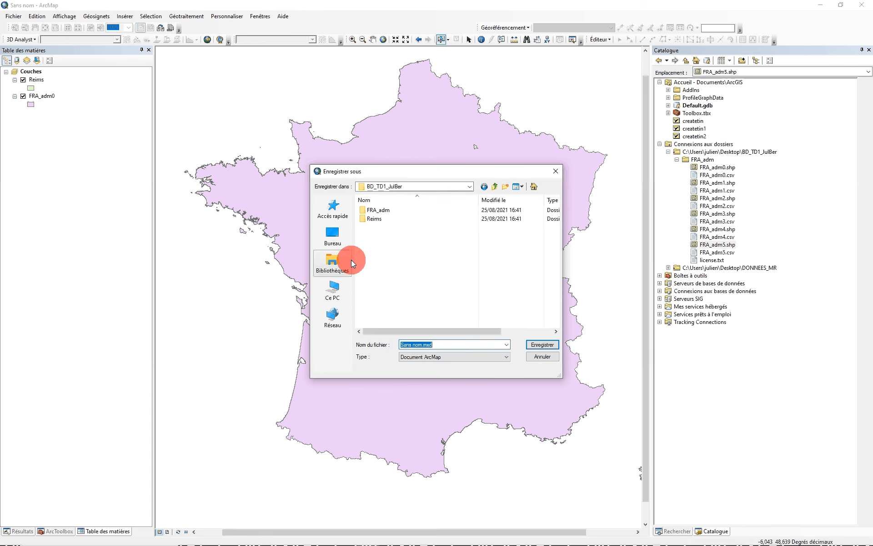
pyautogui.click(404, 253)
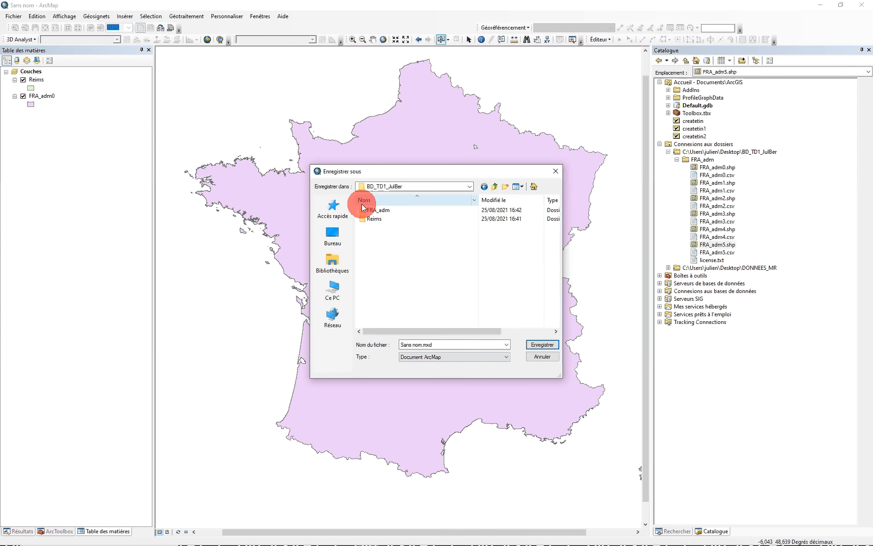
pyautogui.click(423, 344)
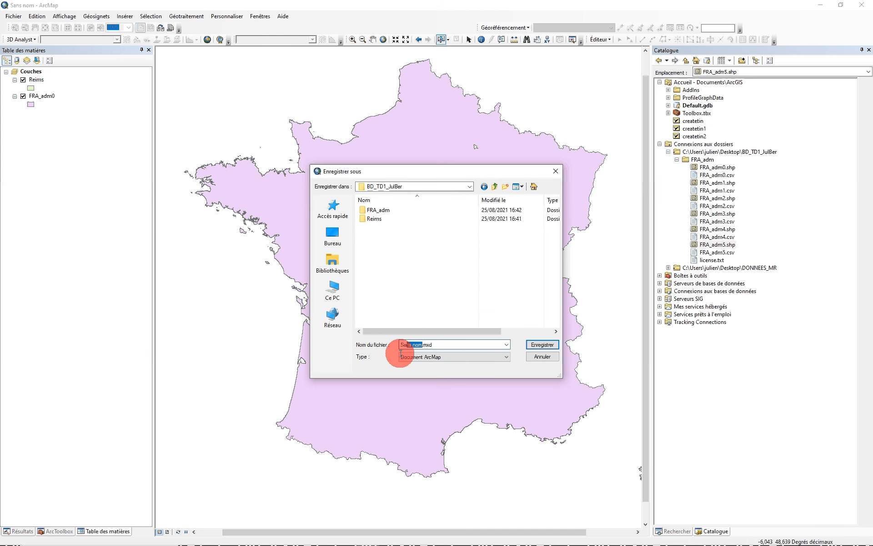
pyautogui.write('cart')
pyautogui.write('e_localisat')
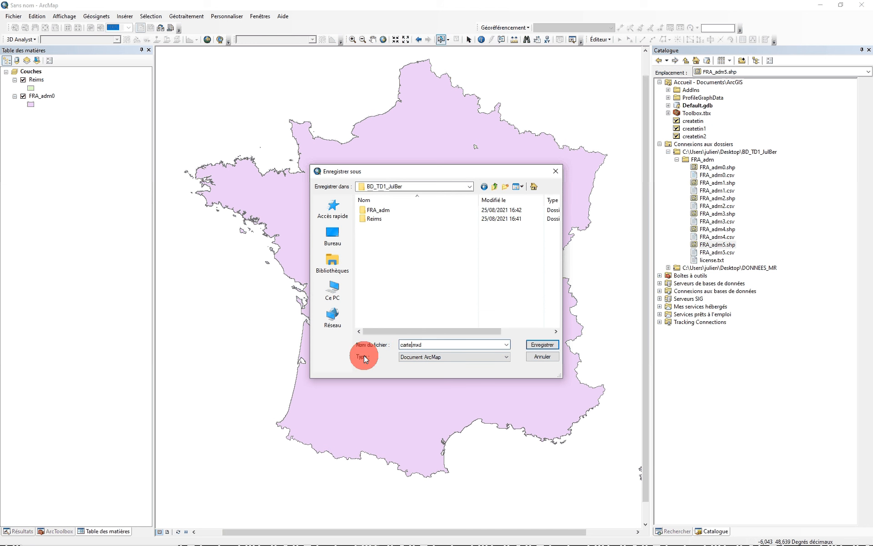
pyautogui.write('ion_Reims')
pyautogui.click(404, 346)
pyautogui.press('BackSpace')
pyautogui.write('C')
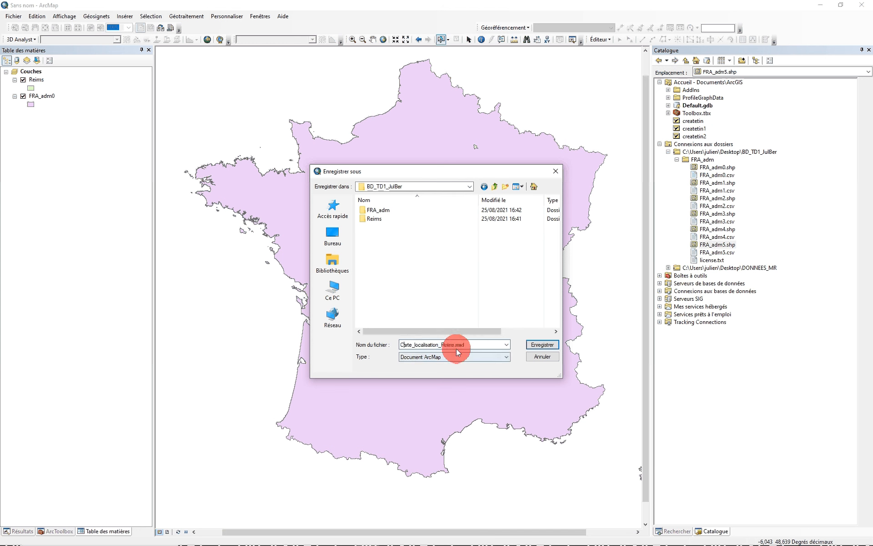
pyautogui.click(539, 345)
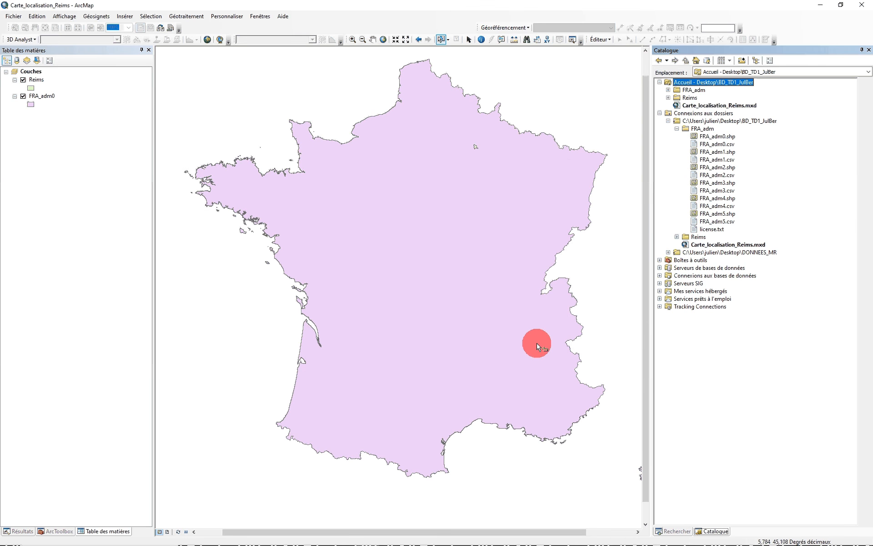
# Close ArcMap and reopen the Carte_localisation_Reims document from the BD_TD1_JulBer folder on the desktop.
pyautogui.click(863, 10)
pyautogui.click(191, 130)
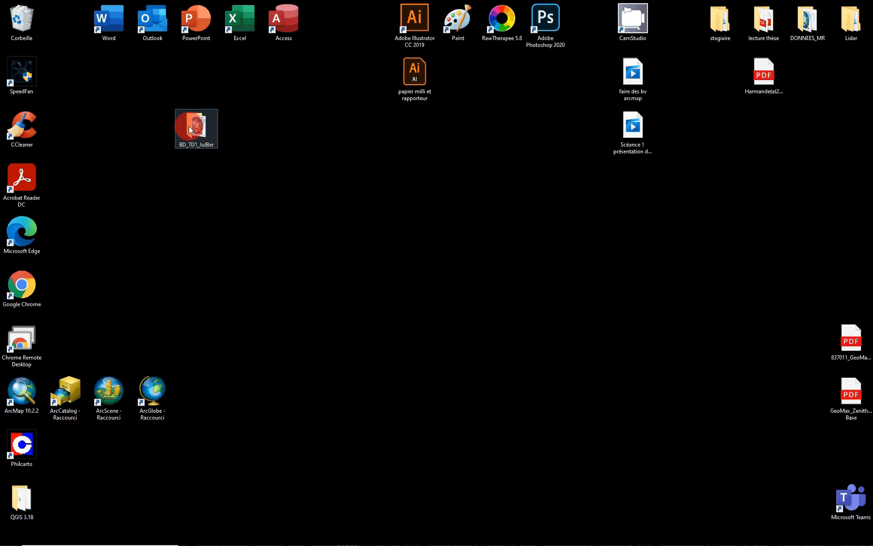
pyautogui.doubleClick(191, 130)
pyautogui.click(294, 225)
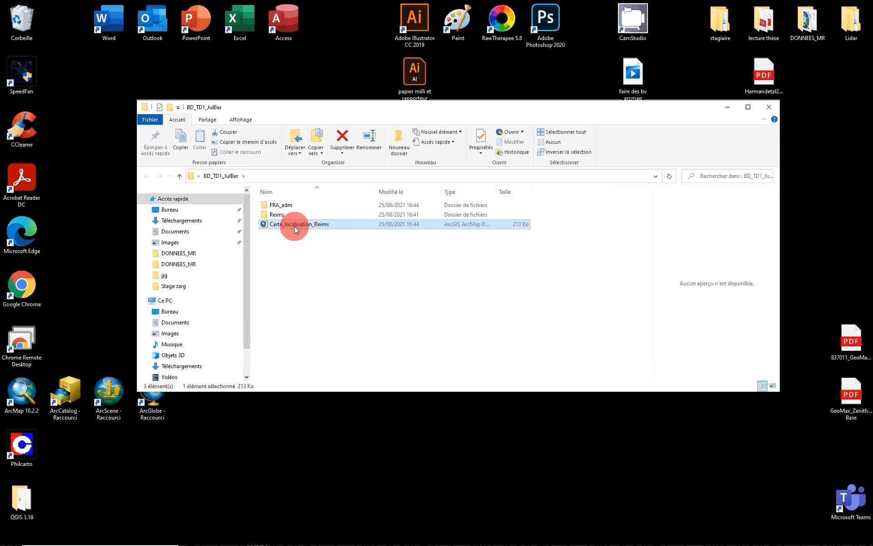
pyautogui.doubleClick(294, 225)
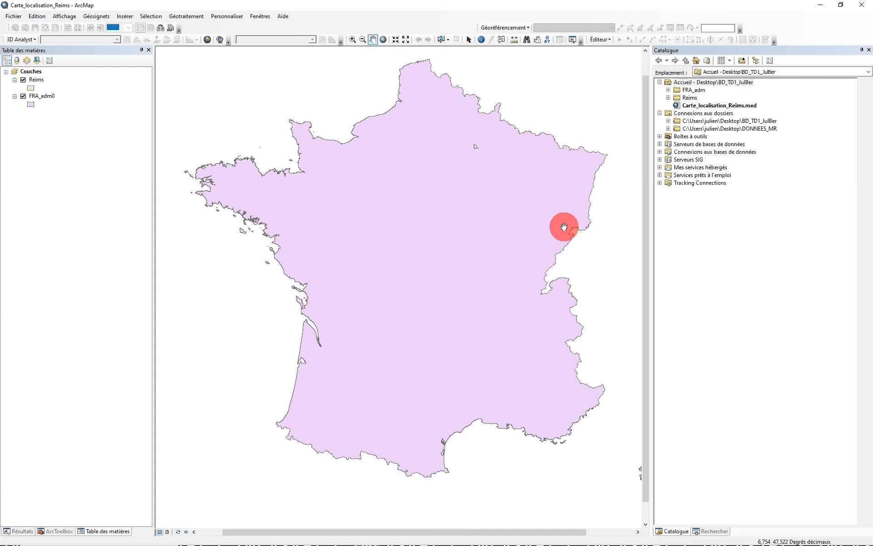
# Check the relative paths option in the reopened document's map properties.
pyautogui.click(14, 16)
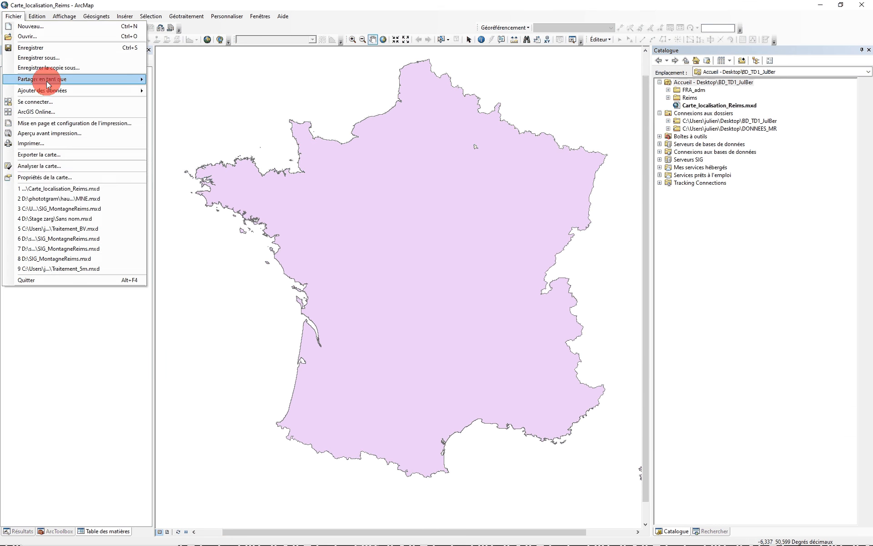
pyautogui.click(40, 177)
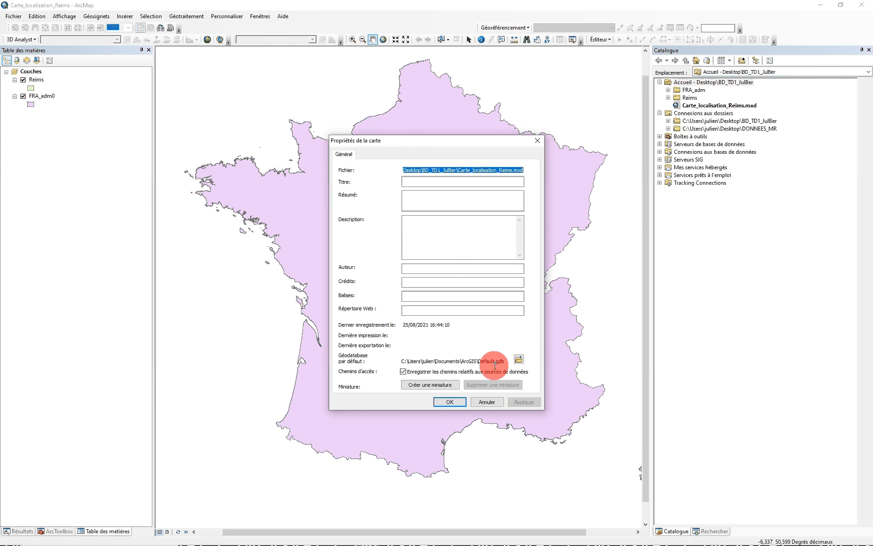
pyautogui.click(538, 141)
# Switch to the BD_TD1_JulBer folder in File Explorer and check the location in Carte_localisation_Reims' file properties.
pyautogui.click(821, 5)
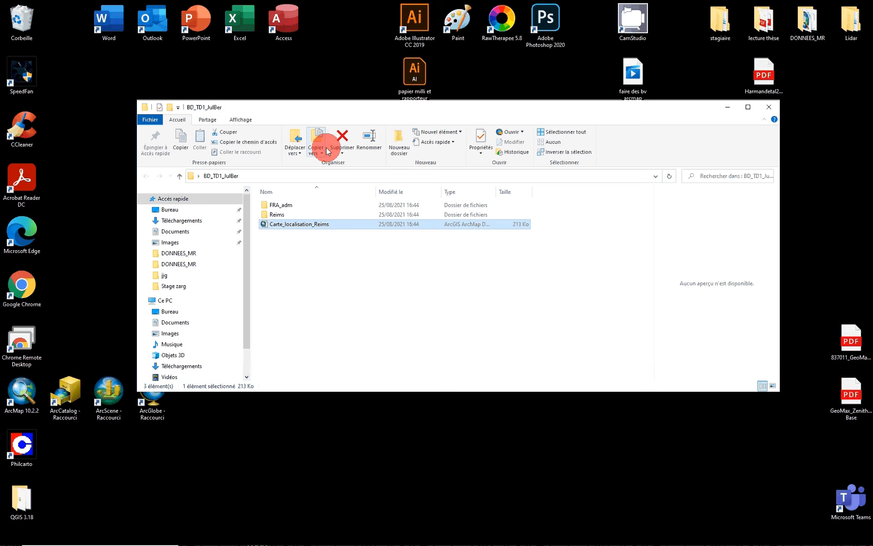
pyautogui.rightClick(308, 225)
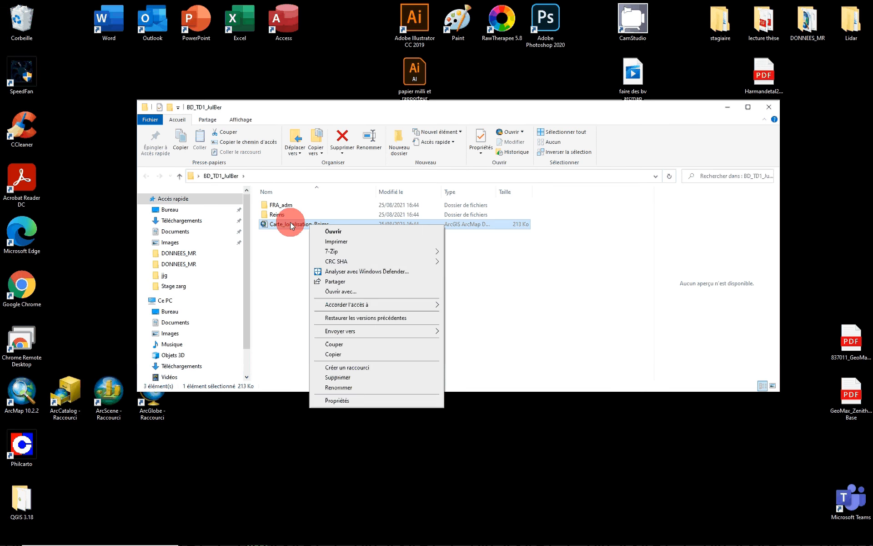
pyautogui.click(318, 400)
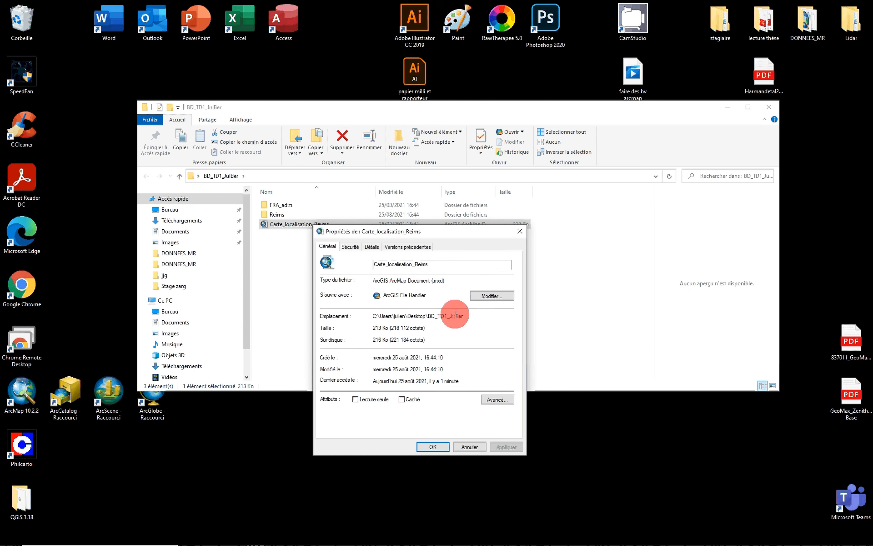
pyautogui.click(520, 230)
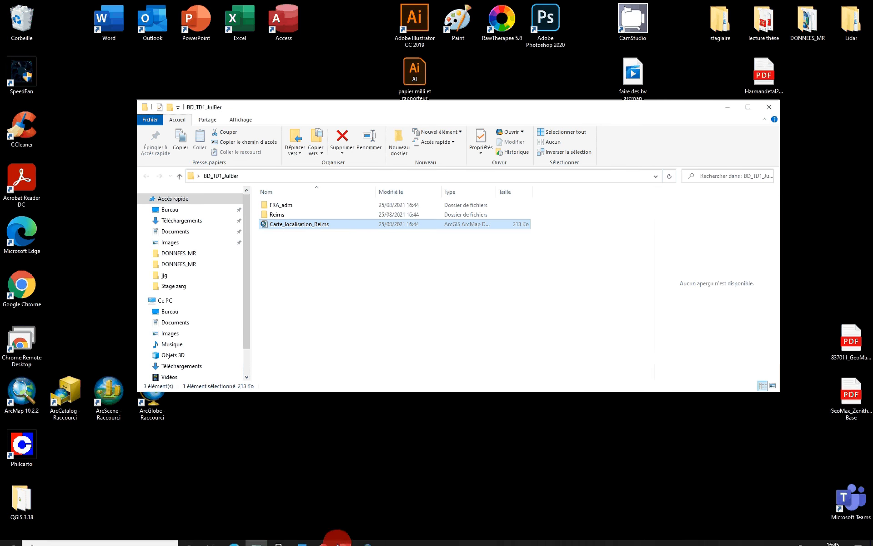
# Open the Reims folder in File Explorer and check the storage location in Reims.shp's file properties.
pyautogui.click(367, 536)
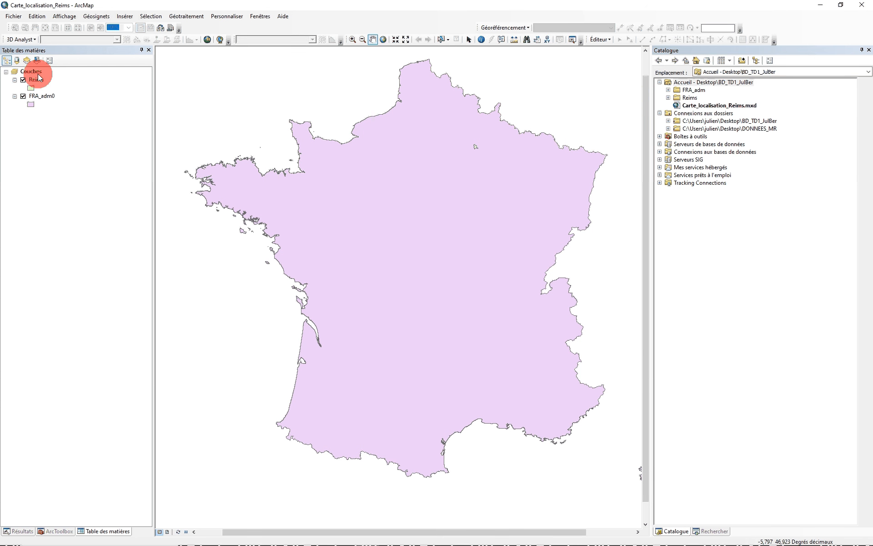
pyautogui.click(821, 5)
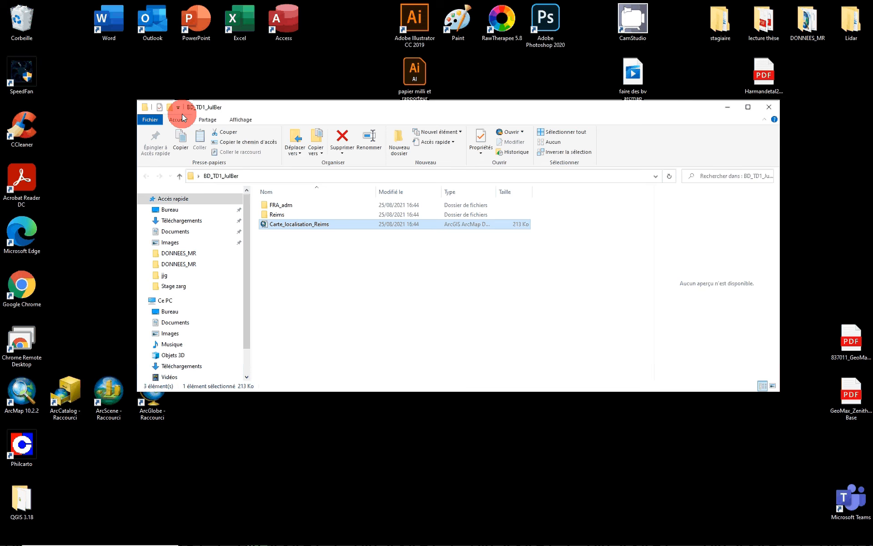
pyautogui.doubleClick(277, 214)
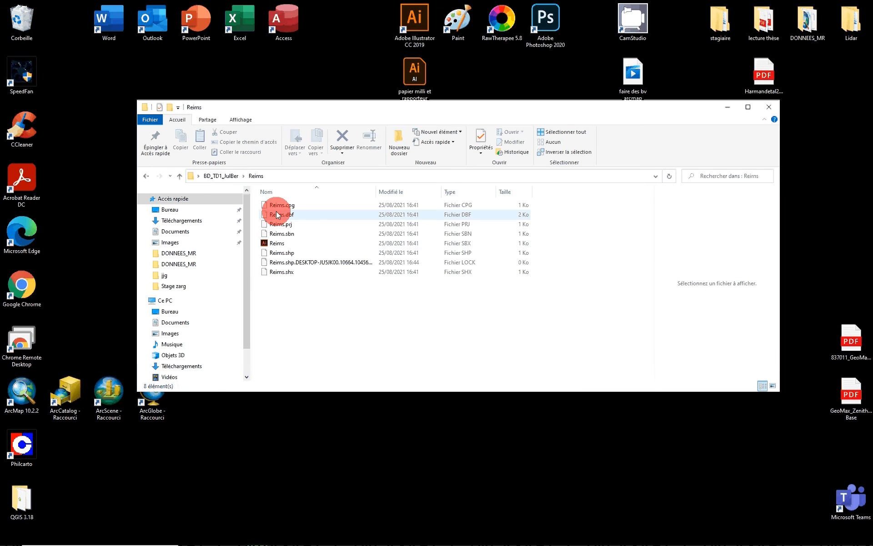
pyautogui.rightClick(273, 248)
pyautogui.click(273, 253)
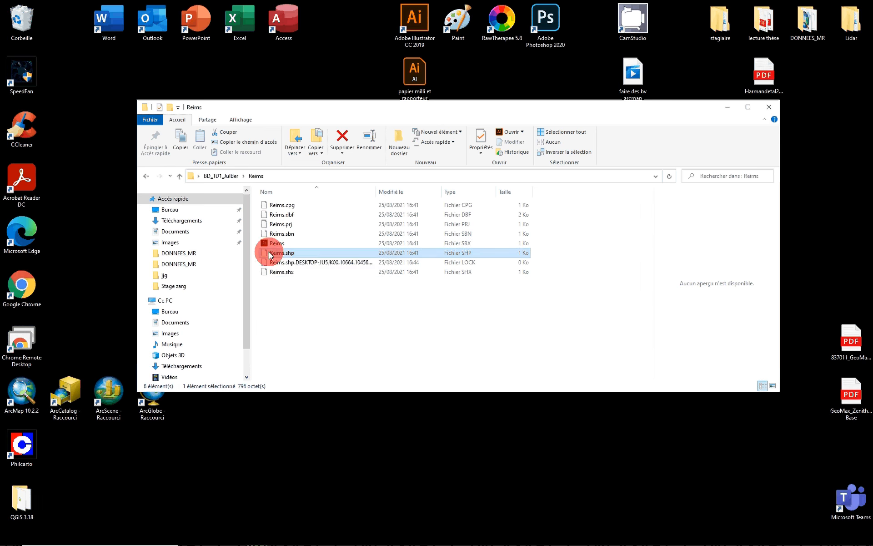
pyautogui.rightClick(269, 253)
pyautogui.click(317, 407)
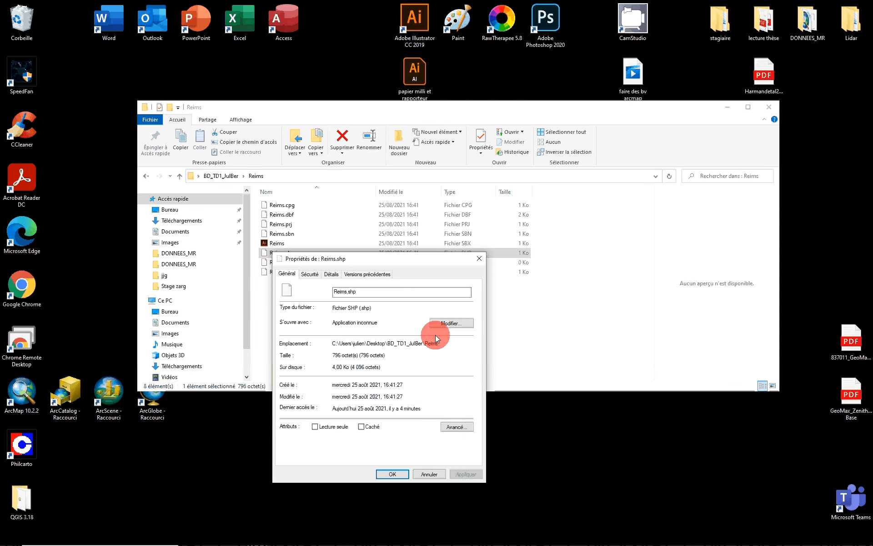
pyautogui.click(479, 258)
# Open the FRA_adm folder inside BD_TD1_JulBer and check the storage location in FRA_adm0.shp's file properties.
pyautogui.click(146, 175)
pyautogui.click(274, 207)
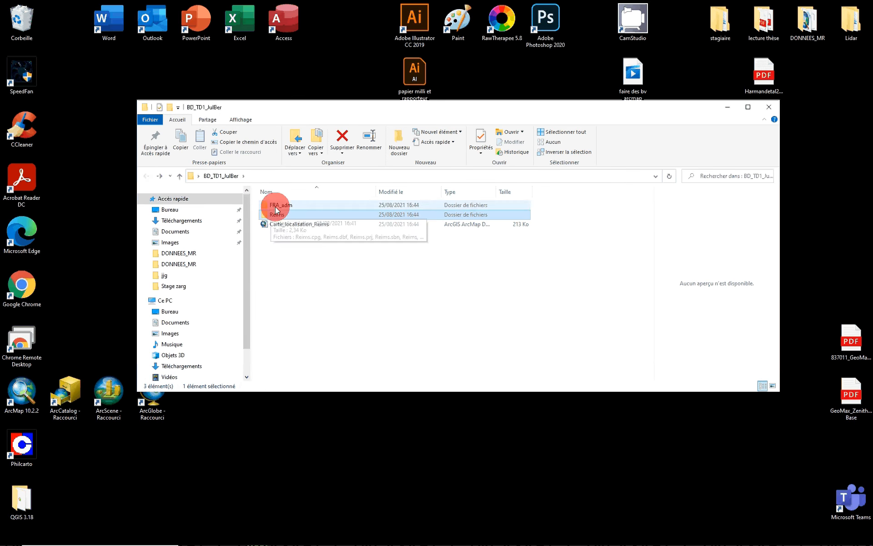
pyautogui.doubleClick(276, 209)
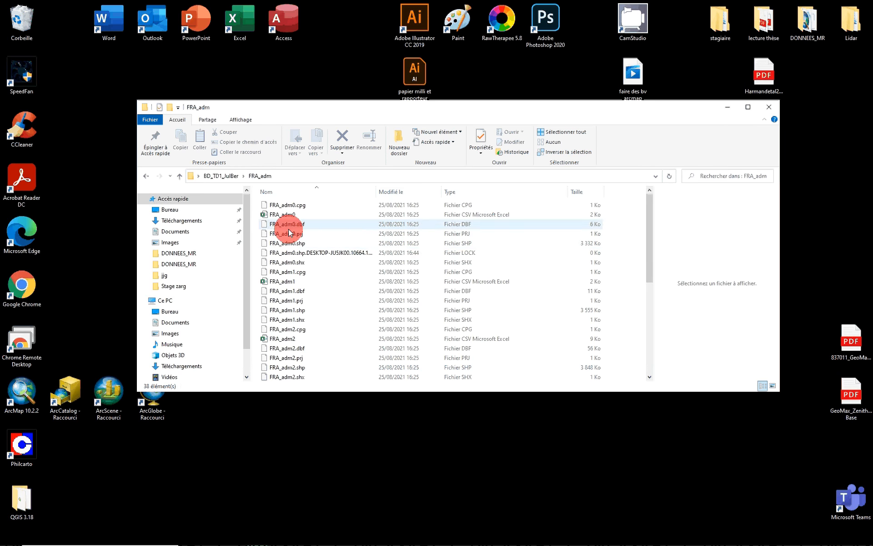
pyautogui.rightClick(290, 243)
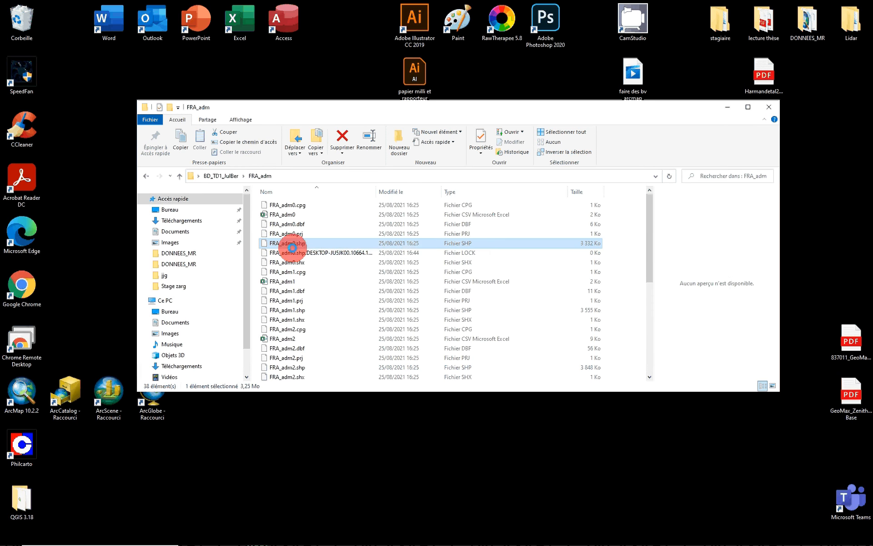
pyautogui.click(317, 400)
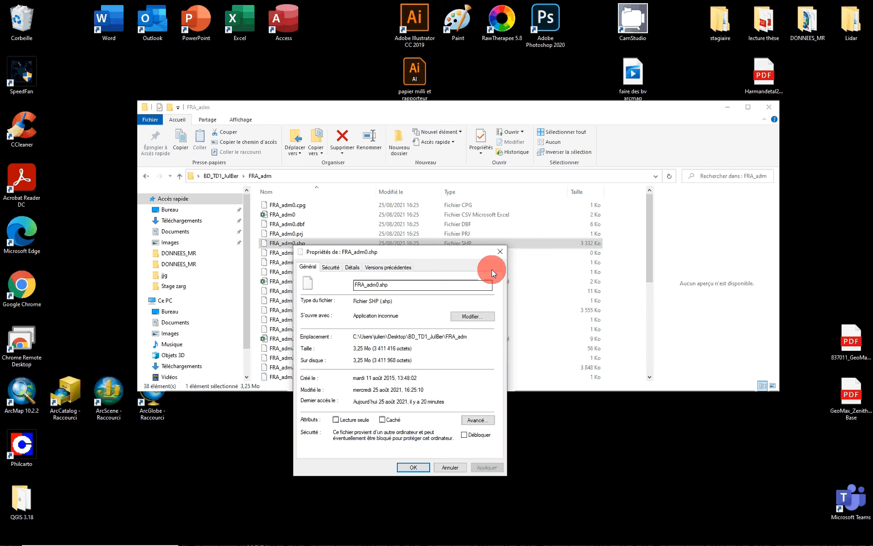
pyautogui.click(500, 251)
# Compare the Reims and FRA_adm folders with the layers in the open map document, then return to BD_TD1_JulBer.
pyautogui.click(147, 177)
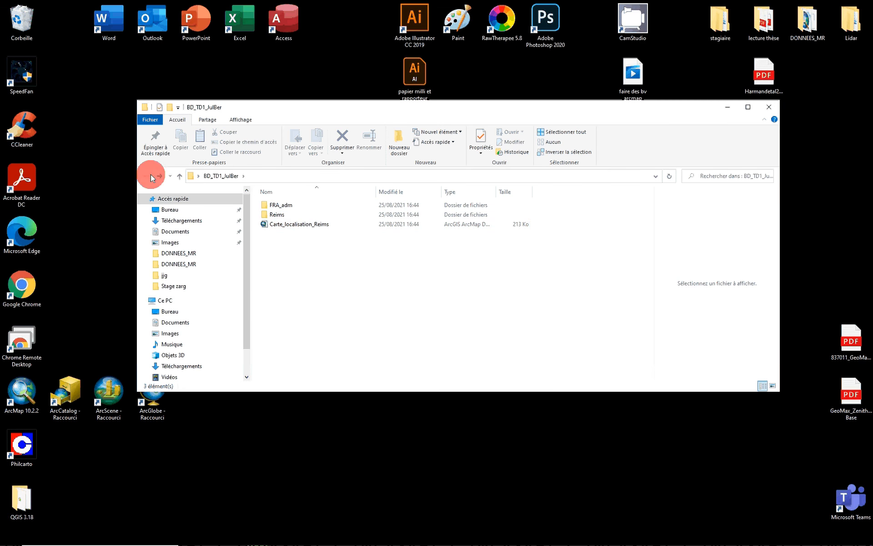
pyautogui.doubleClick(273, 217)
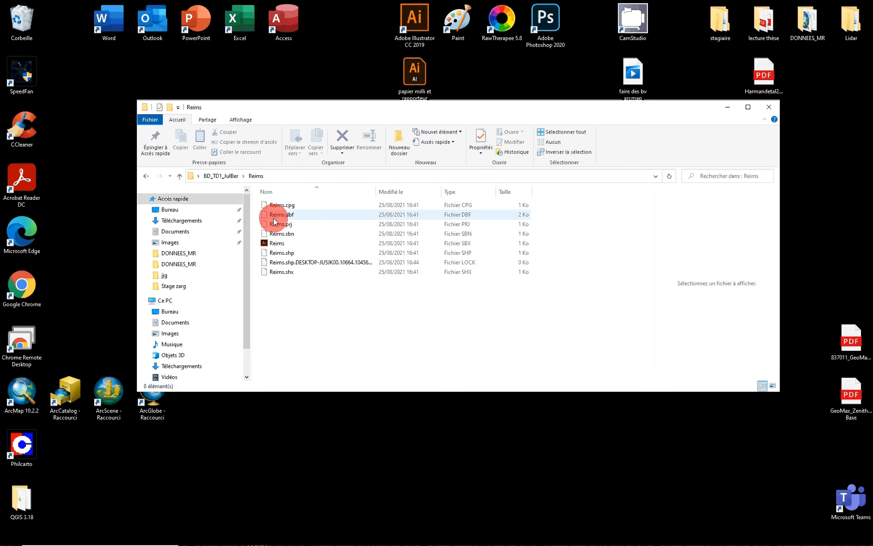
pyautogui.click(286, 255)
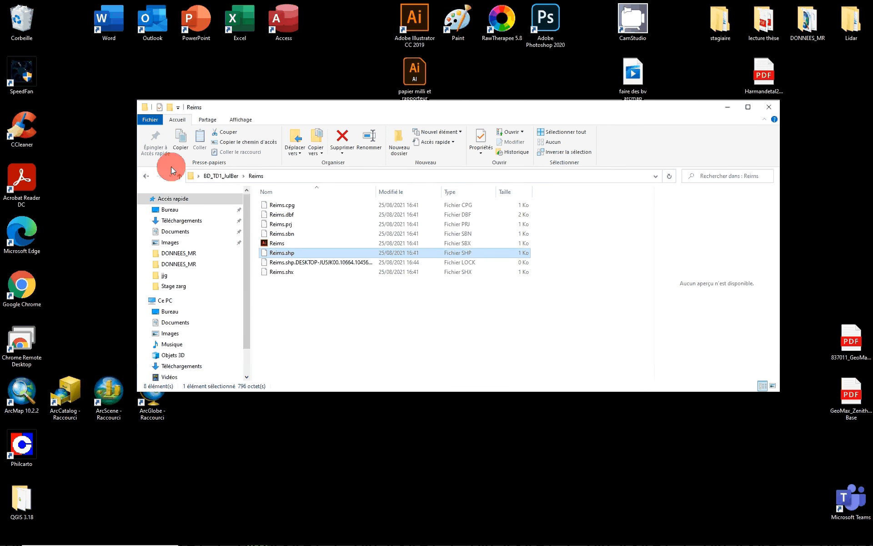
pyautogui.click(143, 178)
pyautogui.click(279, 225)
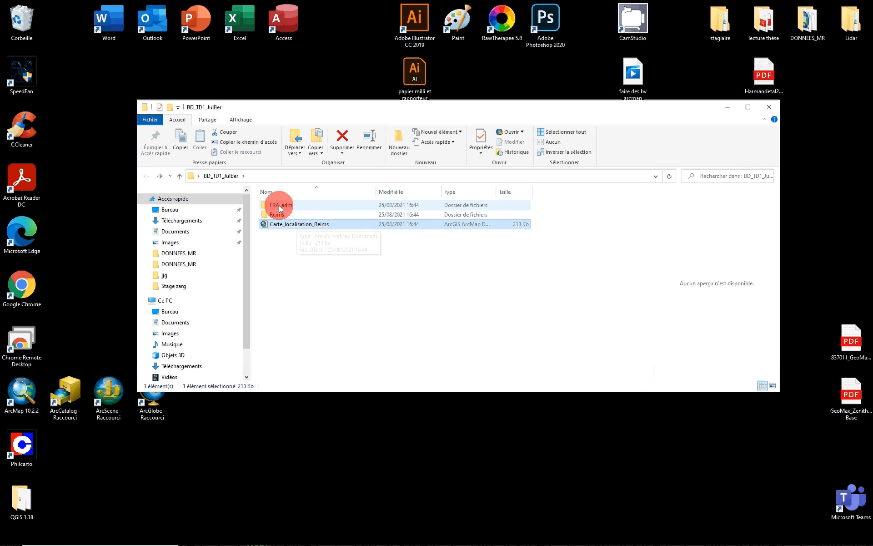
pyautogui.doubleClick(279, 205)
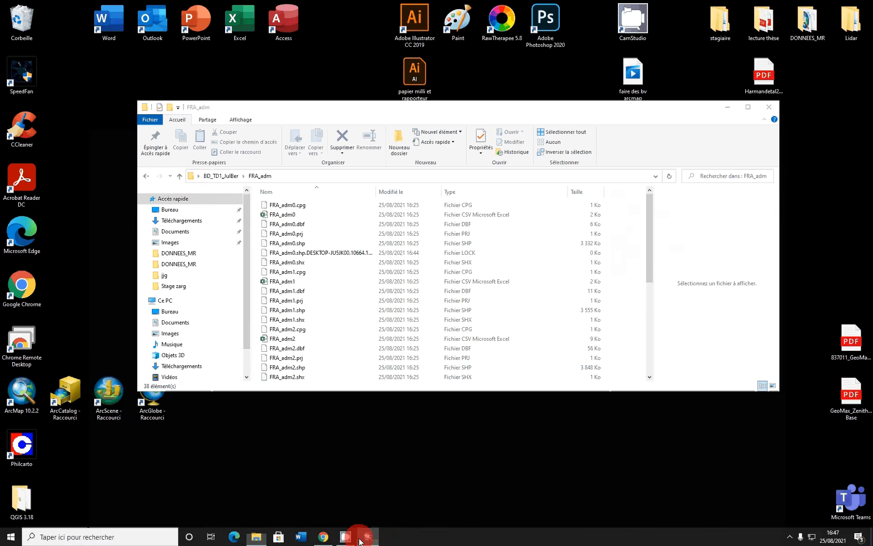
pyautogui.click(360, 534)
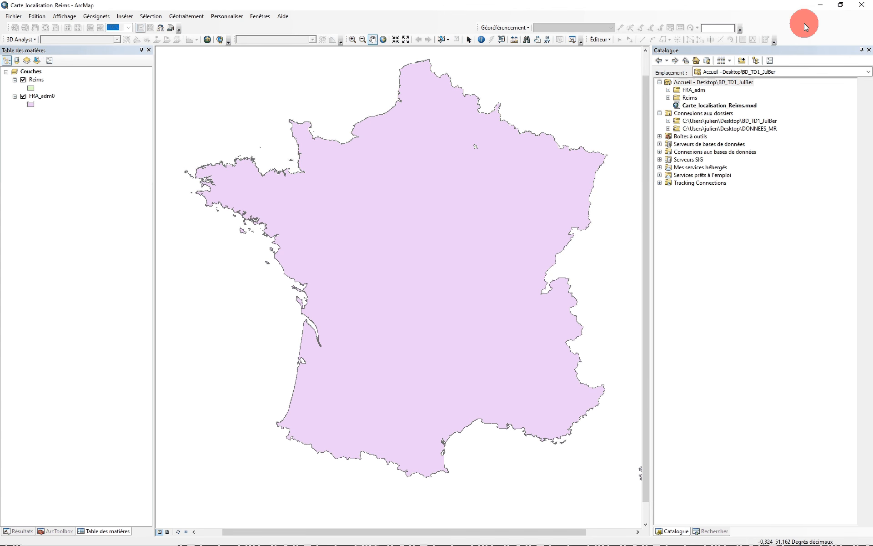
pyautogui.click(820, 5)
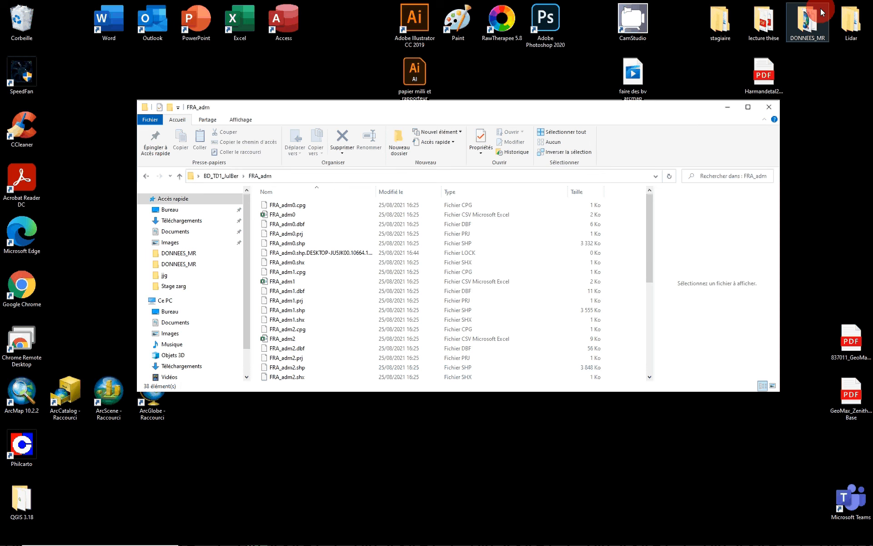
pyautogui.click(146, 176)
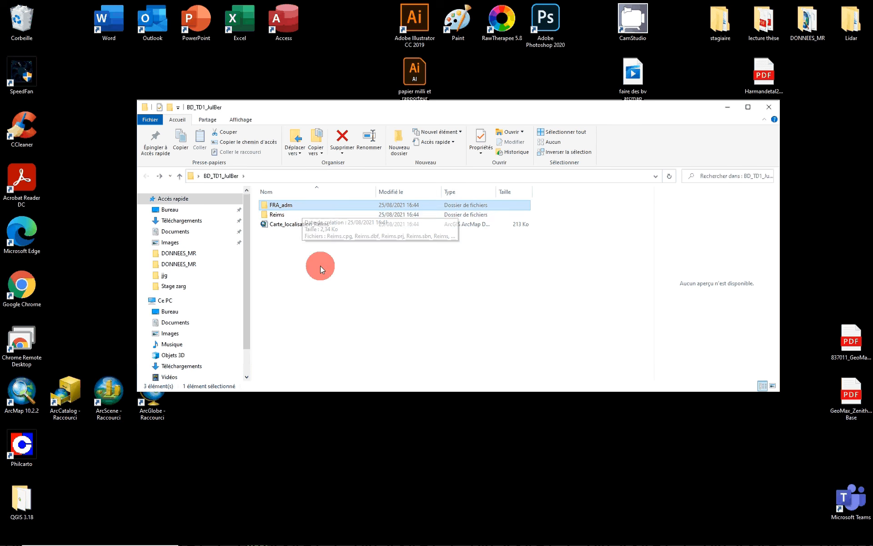
pyautogui.click(312, 256)
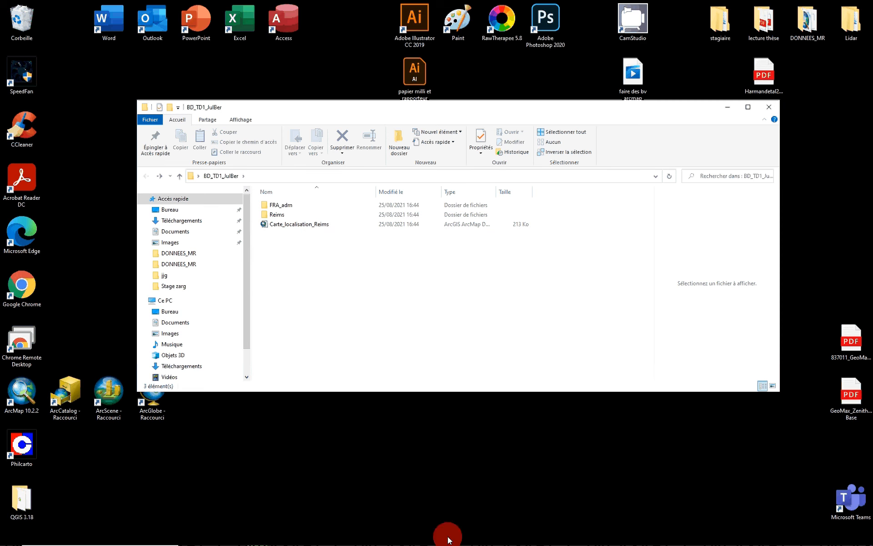
# Switch to Microsoft Edge, go to YouTube and open the "mxd corrompu" video about broken links in an mxd.
pyautogui.moveTo(425, 538)
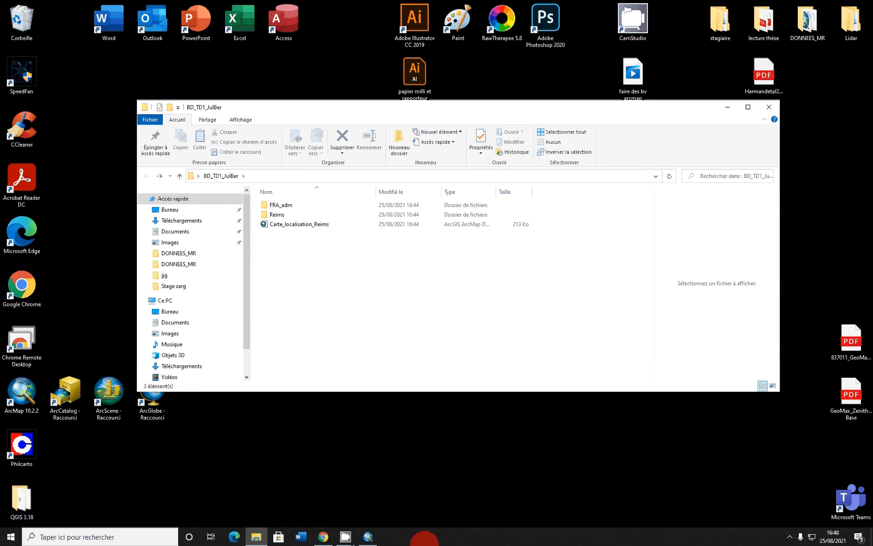
pyautogui.click(324, 537)
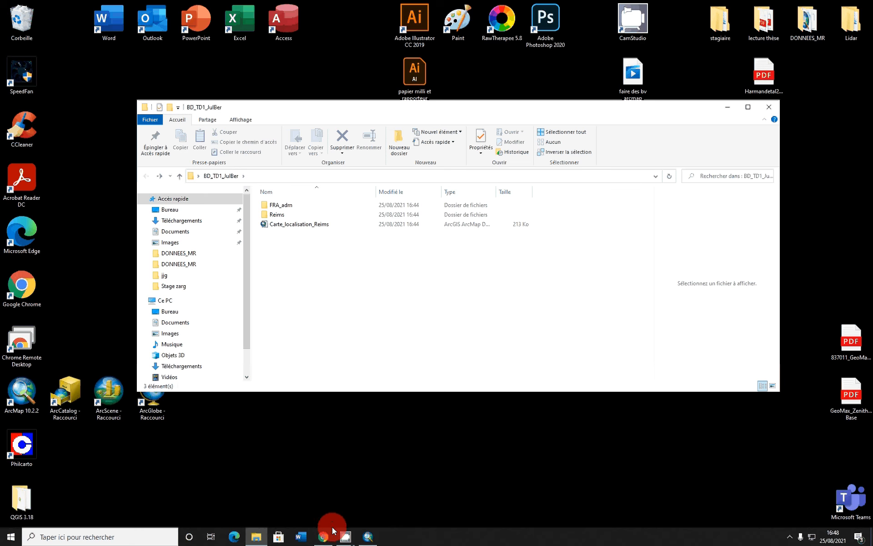
pyautogui.click(332, 527)
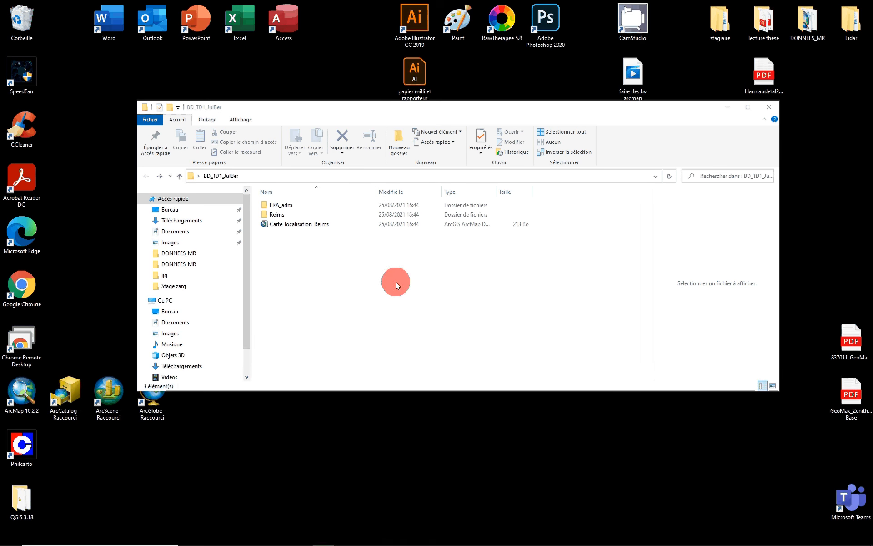
pyautogui.click(234, 536)
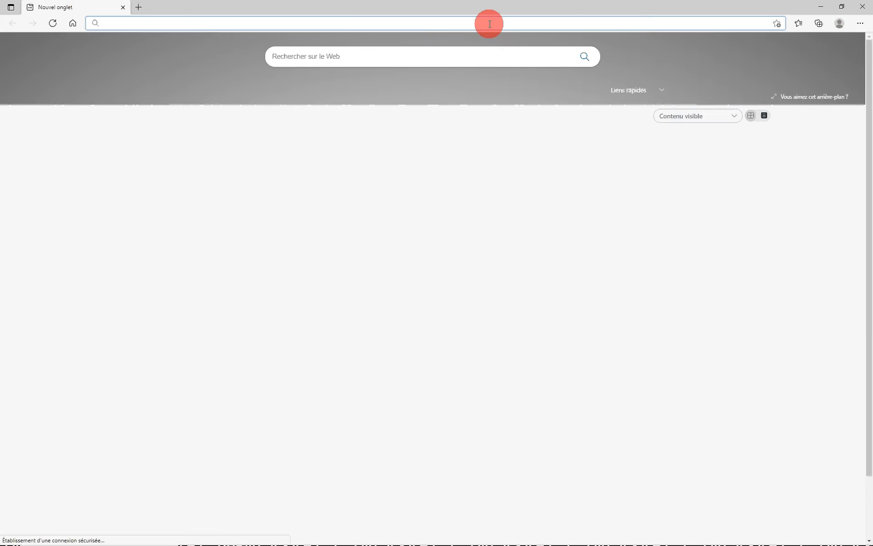
pyautogui.write('you')
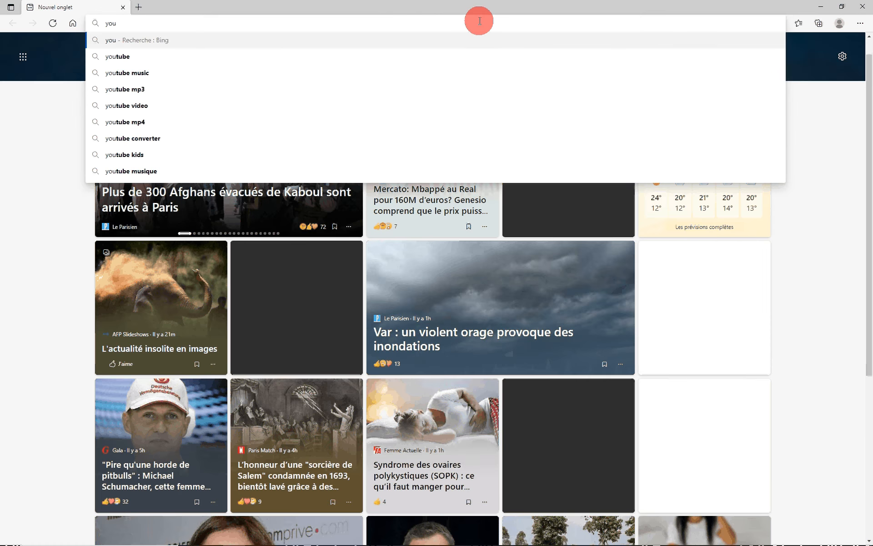
pyautogui.press('Down')
pyautogui.press('Return')
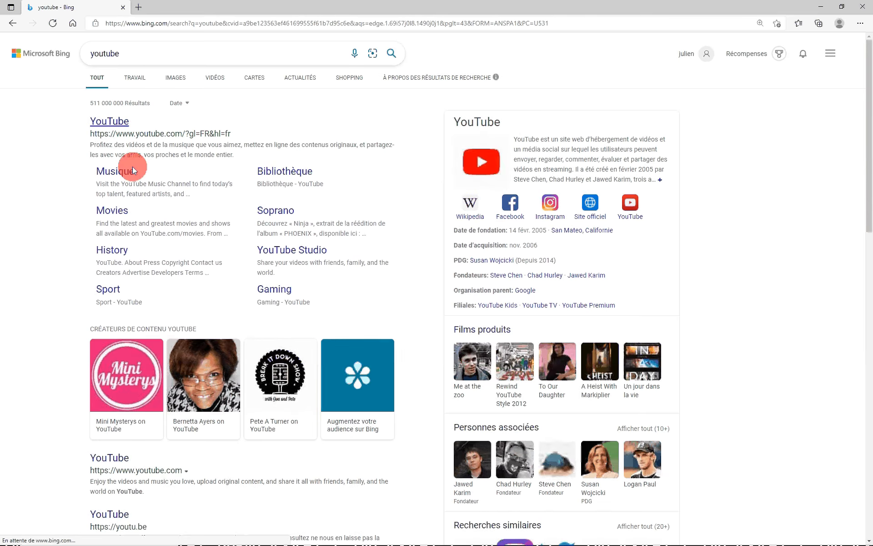
pyautogui.click(94, 126)
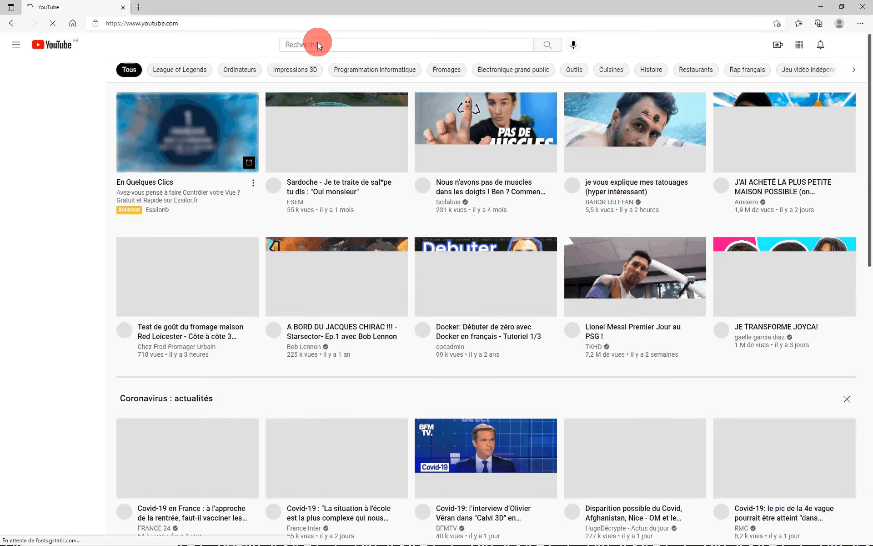
pyautogui.click(321, 44)
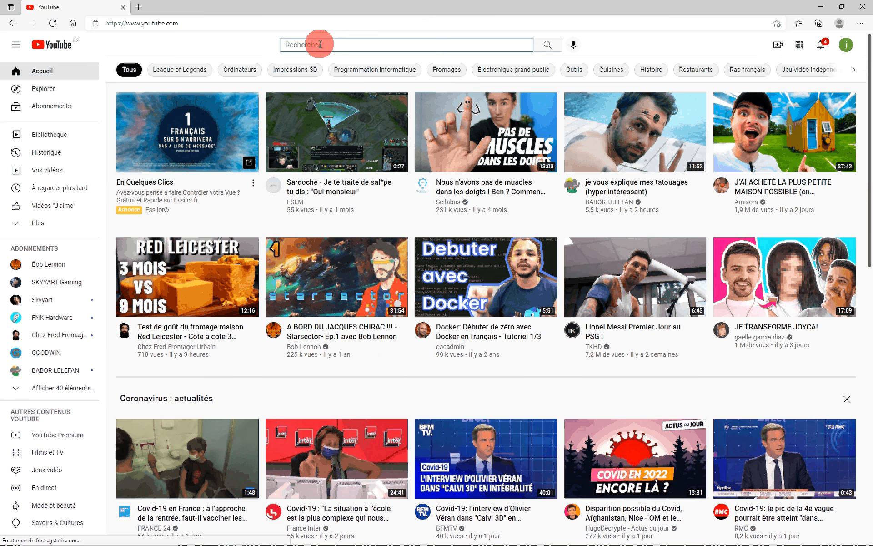
pyautogui.click(124, 7)
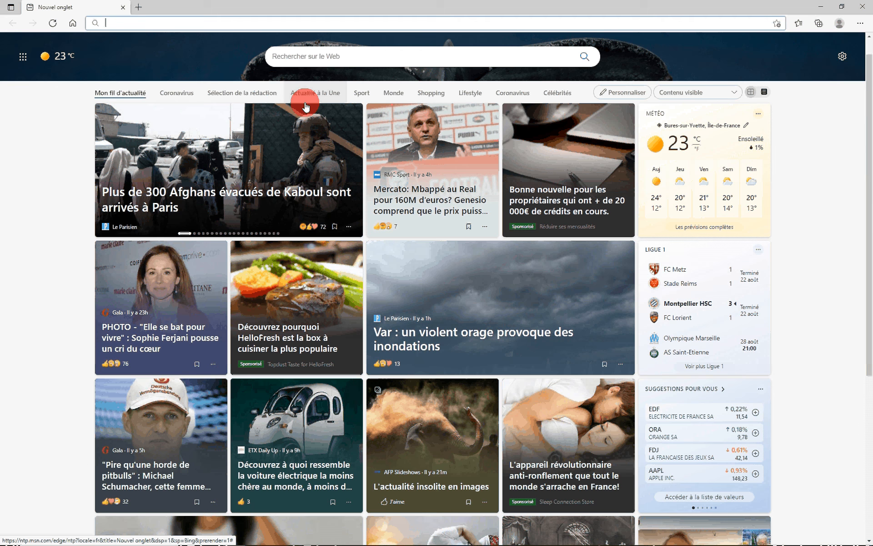
pyautogui.click(305, 104)
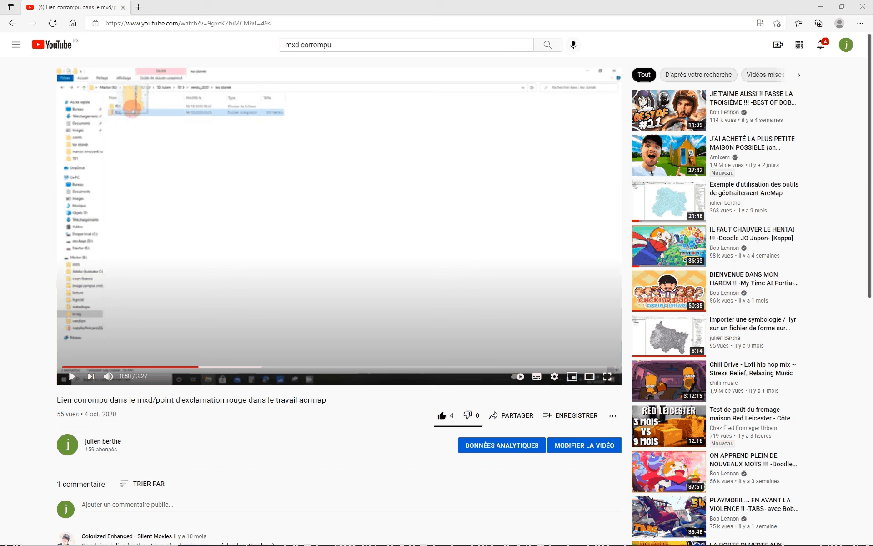
# Skim the broken-link video at several points, close the browser and return to the map document in ArcMap.
pyautogui.click(124, 54)
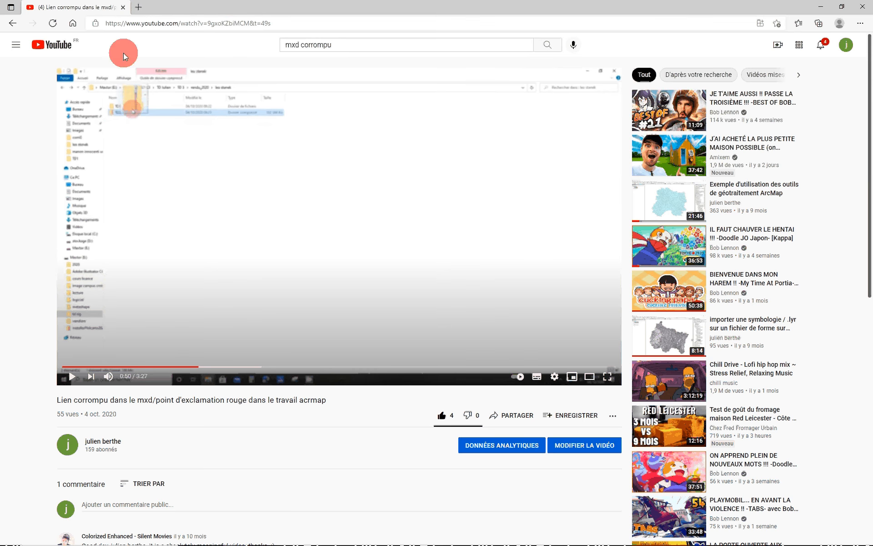
pyautogui.click(231, 4)
pyautogui.click(92, 96)
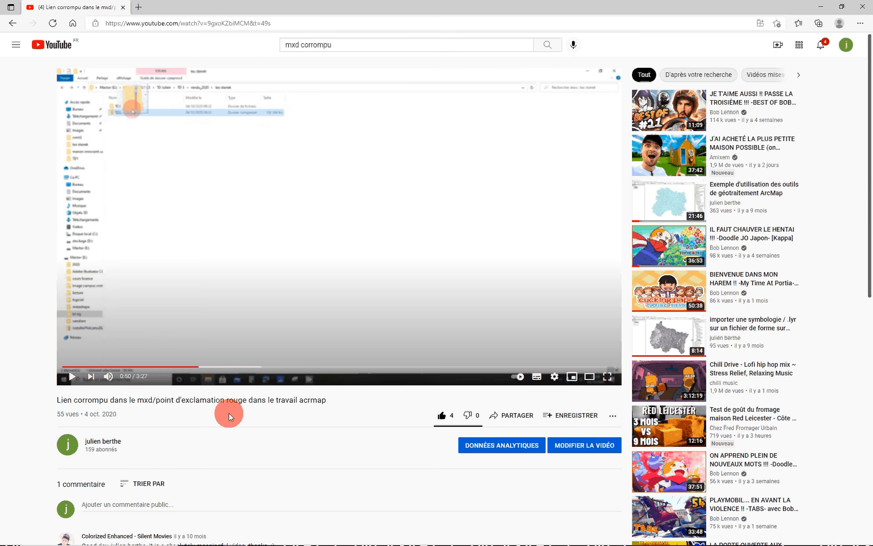
pyautogui.click(93, 366)
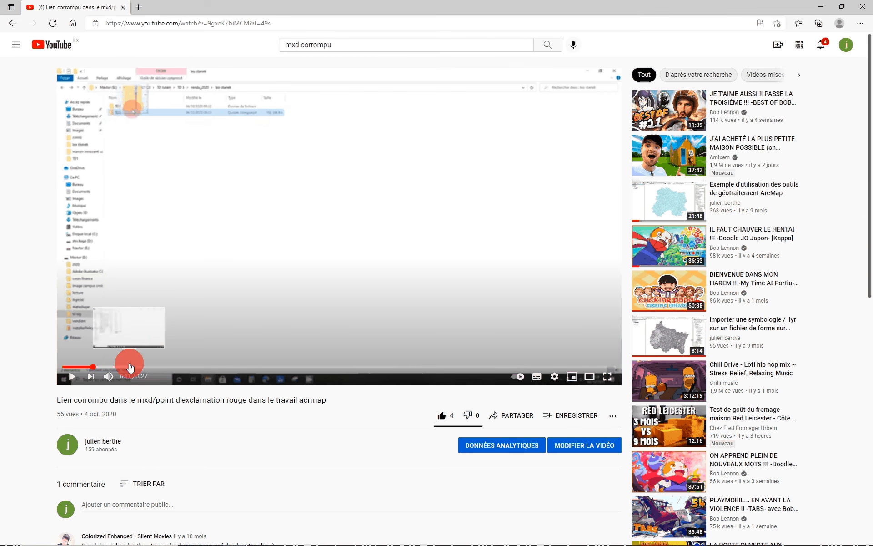
pyautogui.click(155, 371)
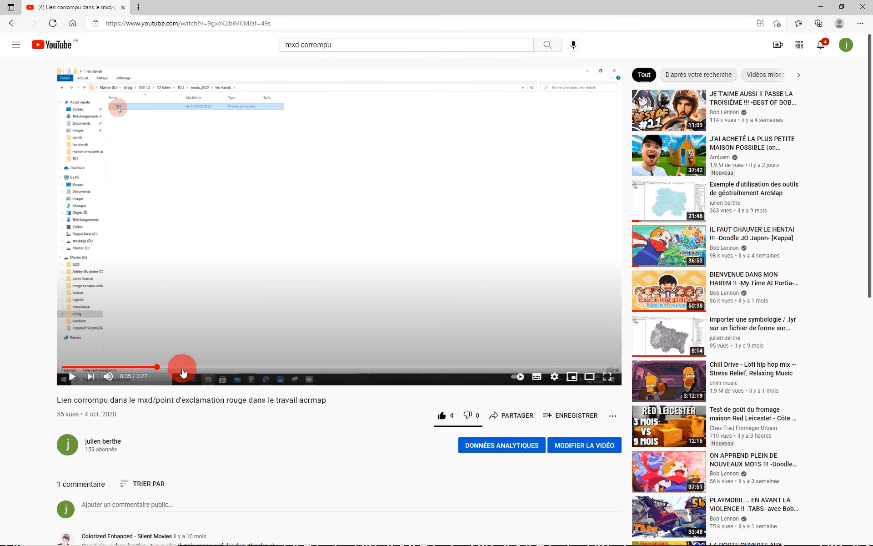
pyautogui.click(328, 368)
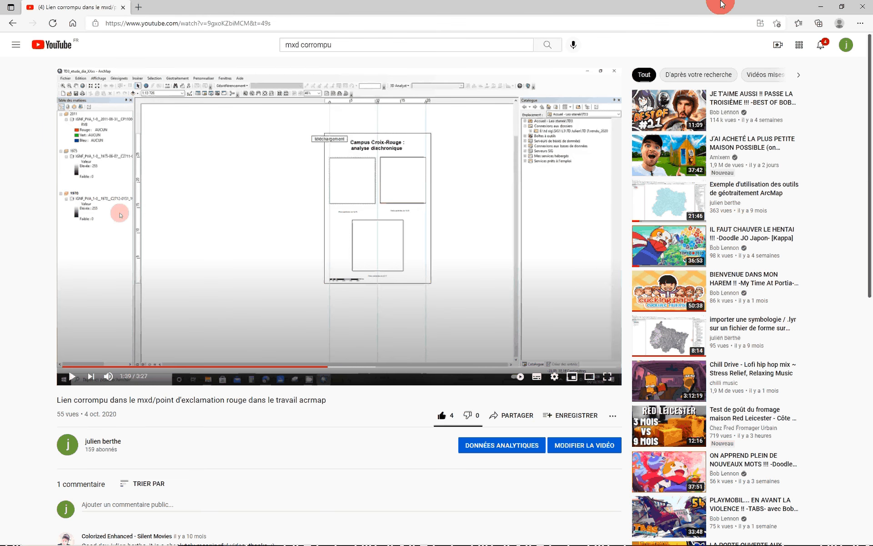
pyautogui.click(863, 7)
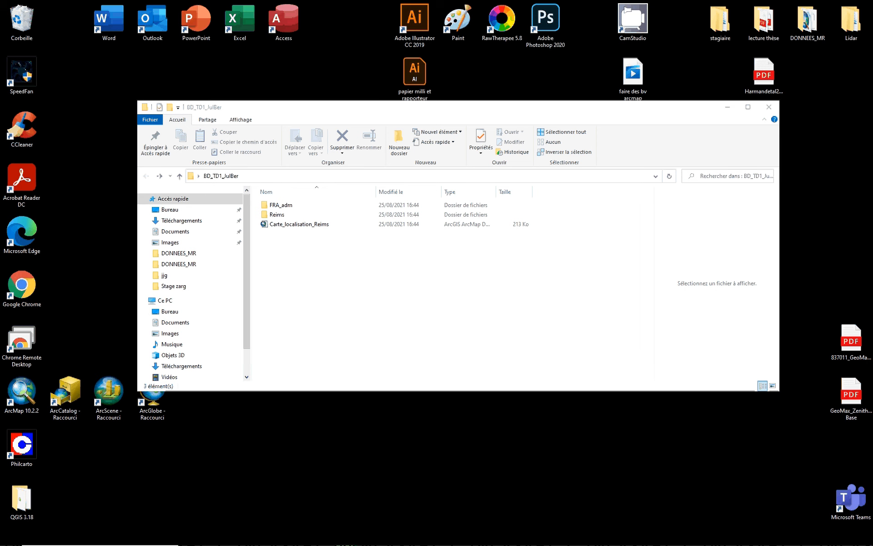
pyautogui.moveTo(565, 533)
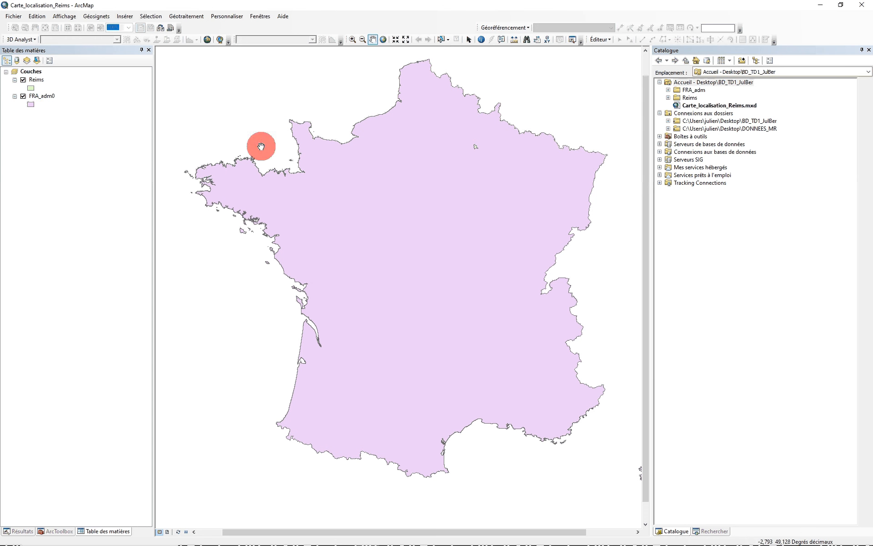
# Apply the Lac preset symbol to the FRA_adm0 layer.
pyautogui.doubleClick(31, 105)
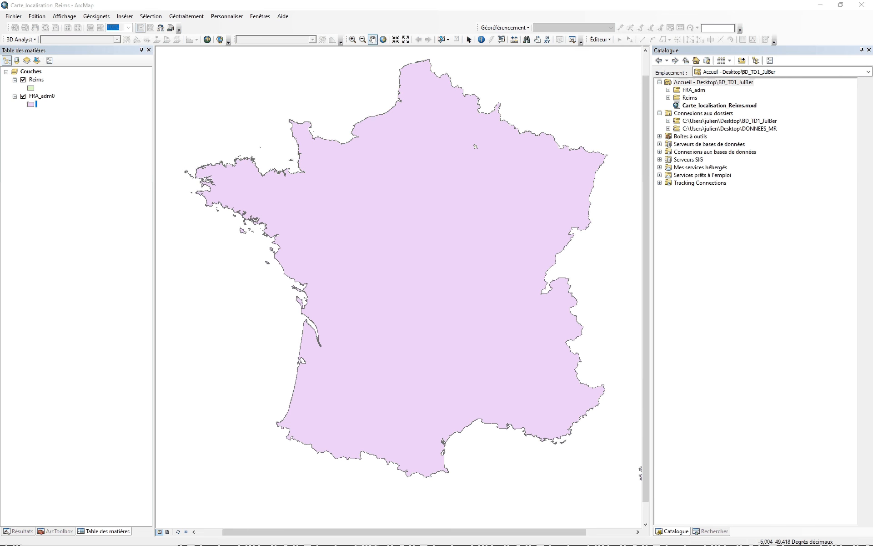
pyautogui.click(22, 106)
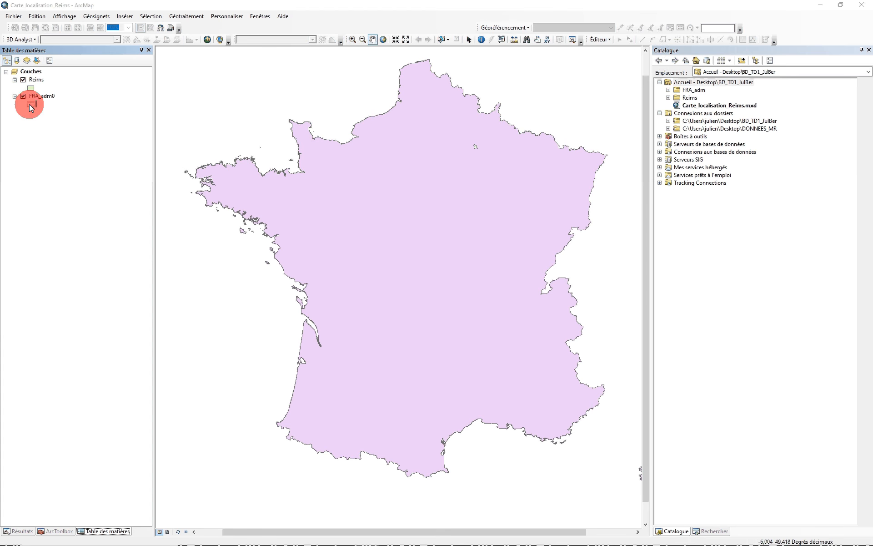
pyautogui.click(30, 105)
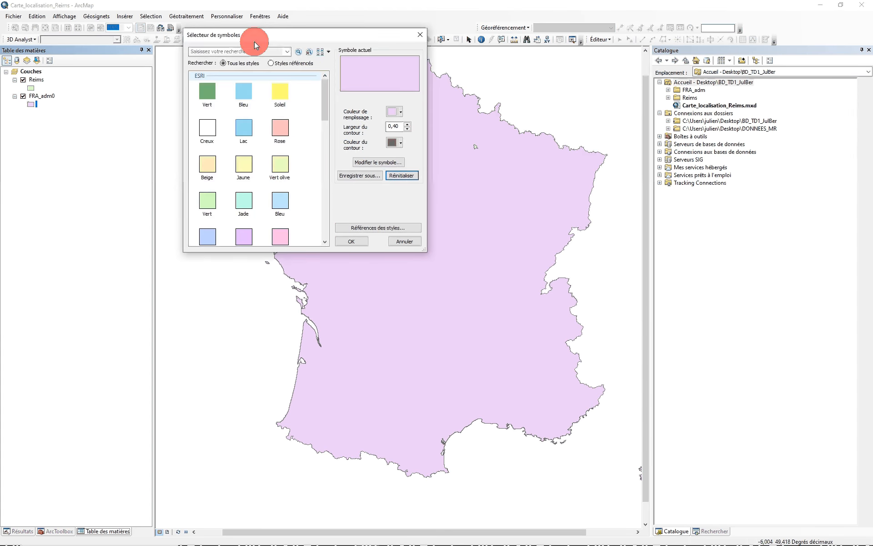
pyautogui.moveTo(255, 42); pyautogui.dragTo(255, 141)
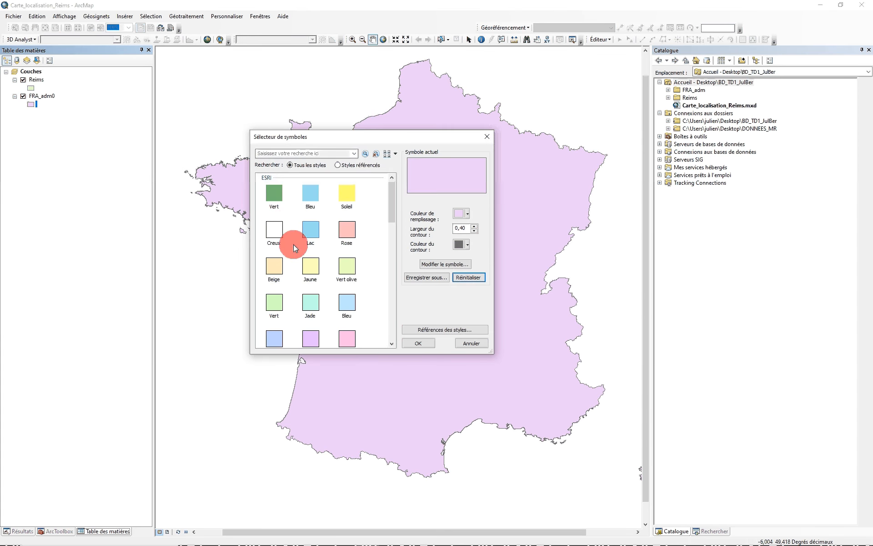
pyautogui.click(307, 231)
pyautogui.click(418, 347)
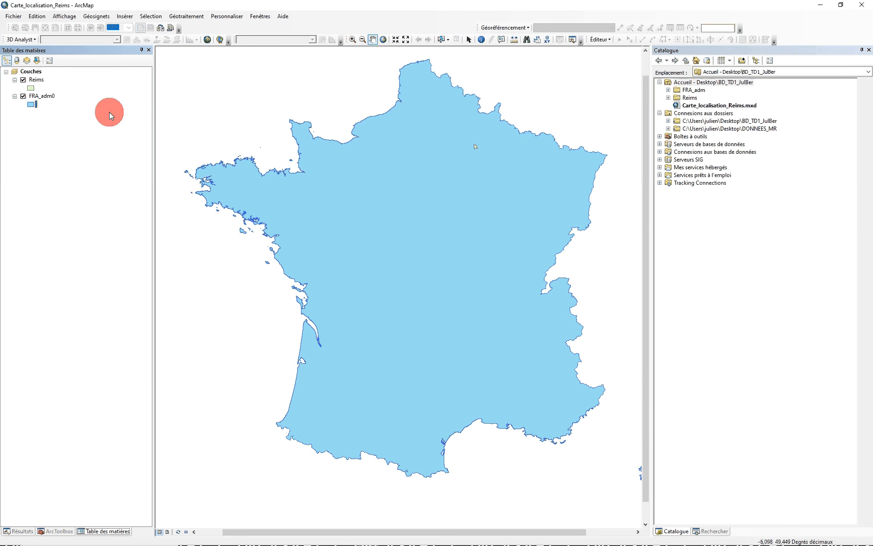
# Edit the FRA_adm0 single symbol from the layer's symbology properties and set its outline colour to black.
pyautogui.rightClick(47, 98)
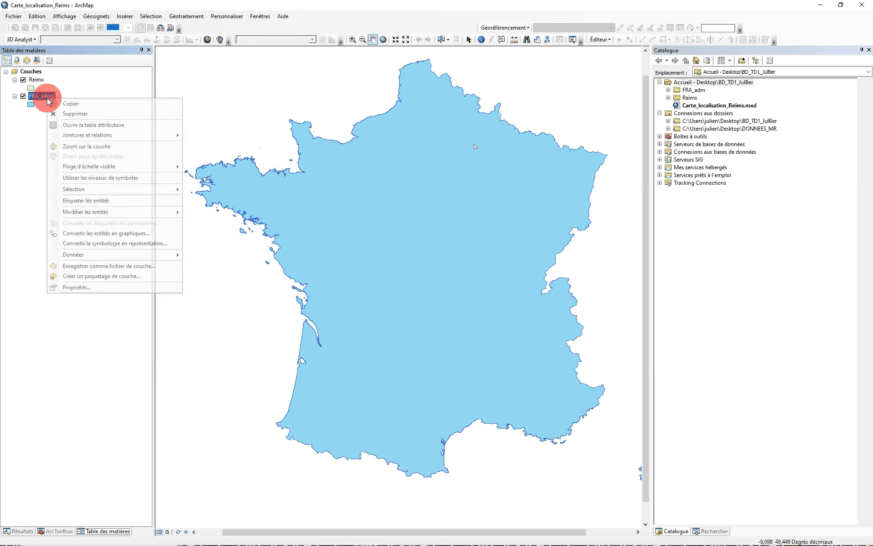
pyautogui.click(65, 287)
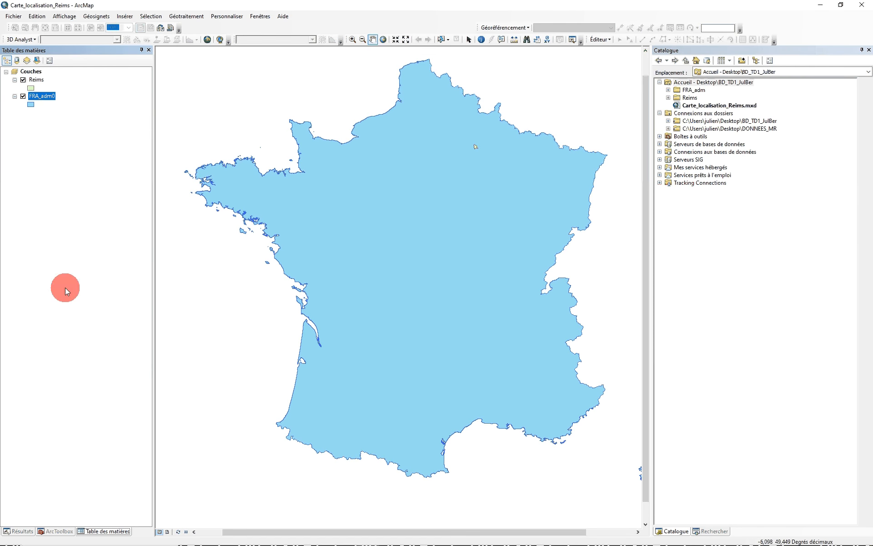
pyautogui.click(436, 183)
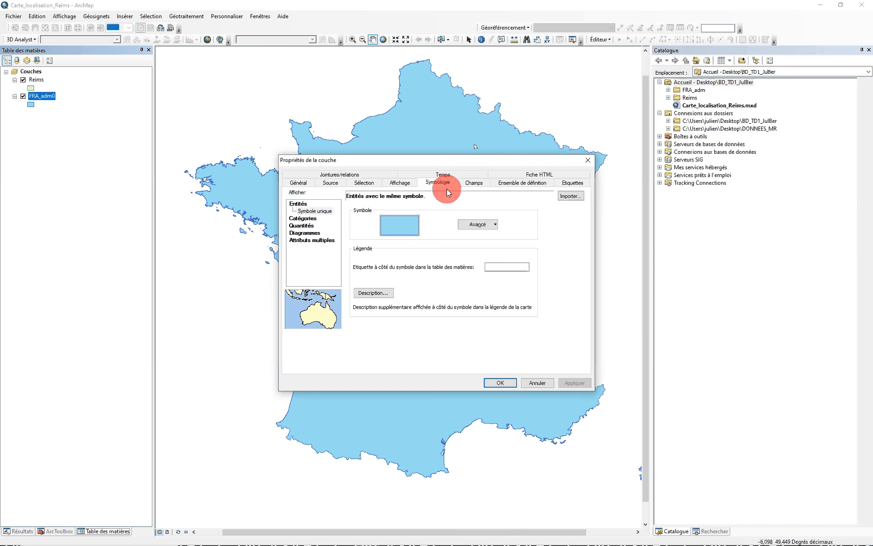
pyautogui.click(298, 211)
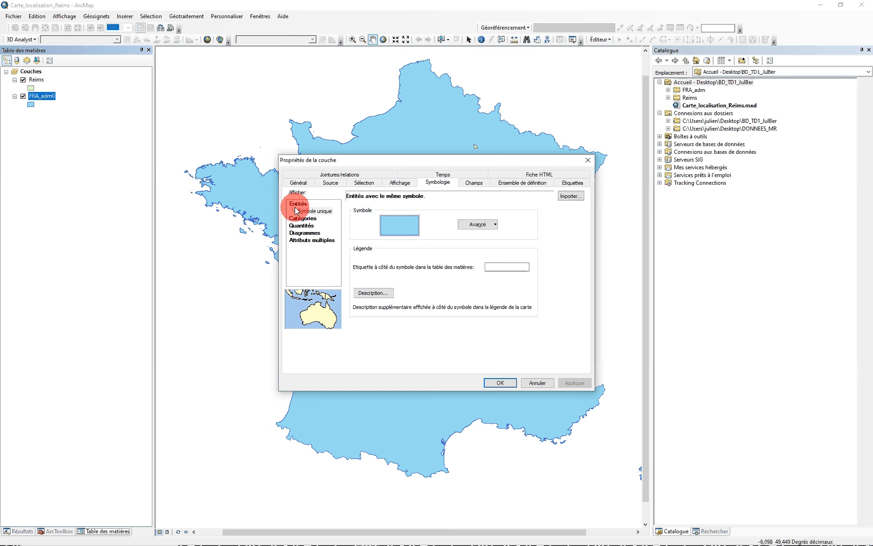
pyautogui.click(472, 225)
pyautogui.click(421, 225)
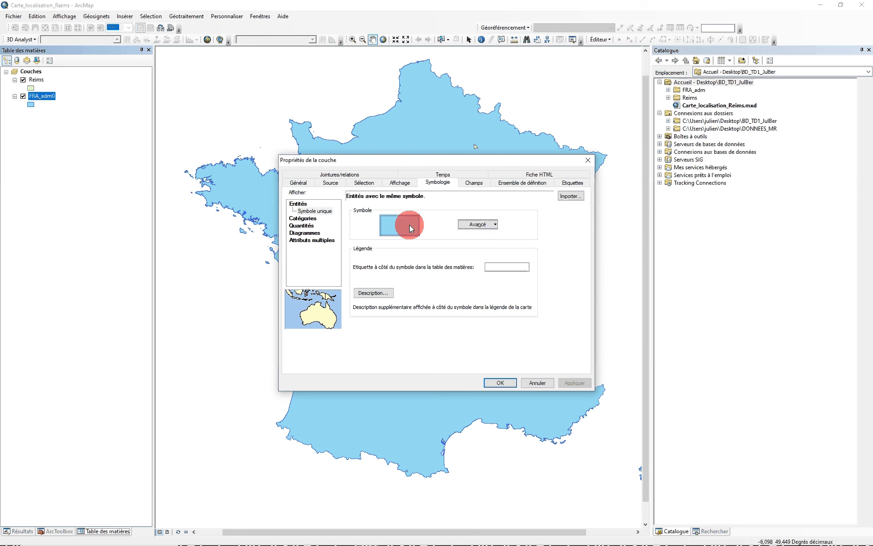
pyautogui.click(404, 222)
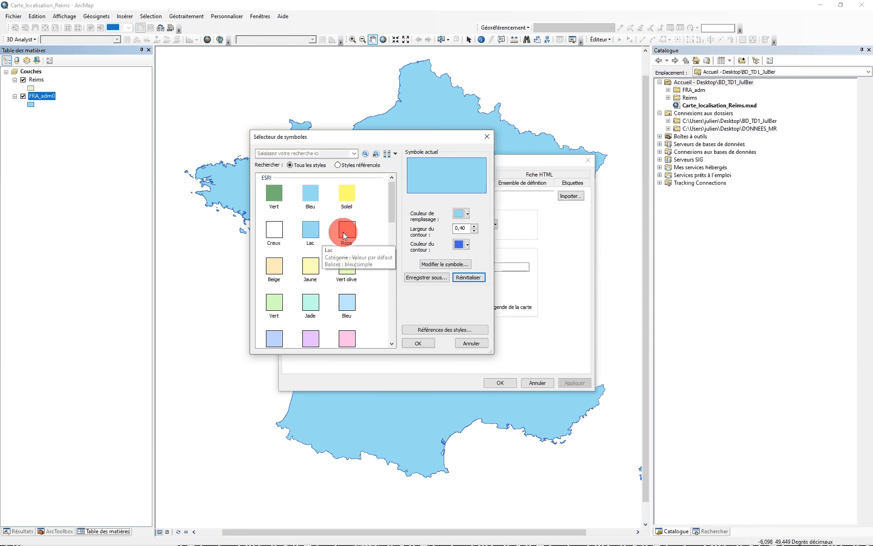
pyautogui.click(467, 245)
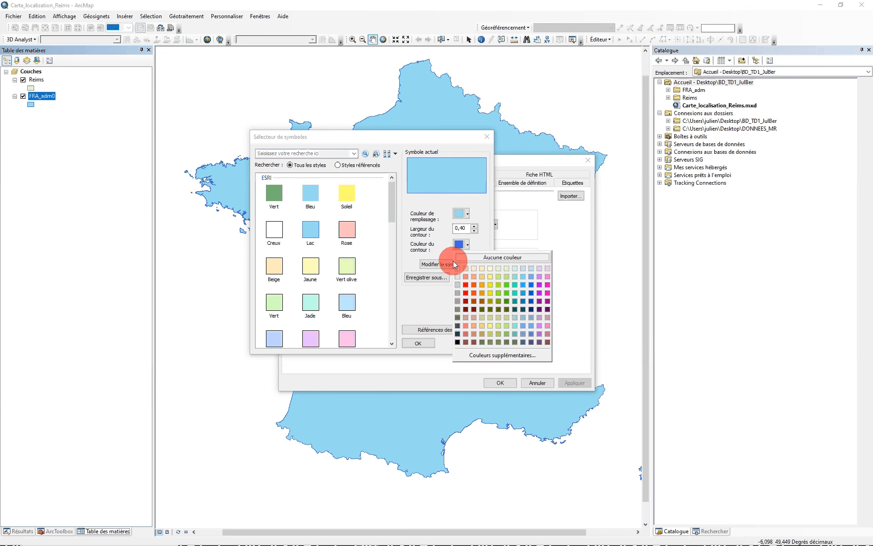
pyautogui.click(457, 342)
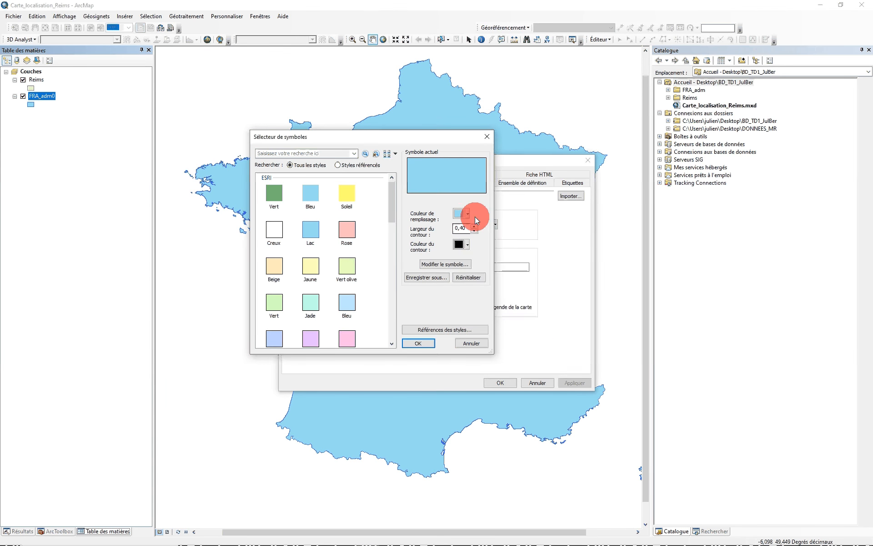
# Set the FRA_adm0 symbol's fill colour to light grey and apply the layer properties.
pyautogui.click(459, 222)
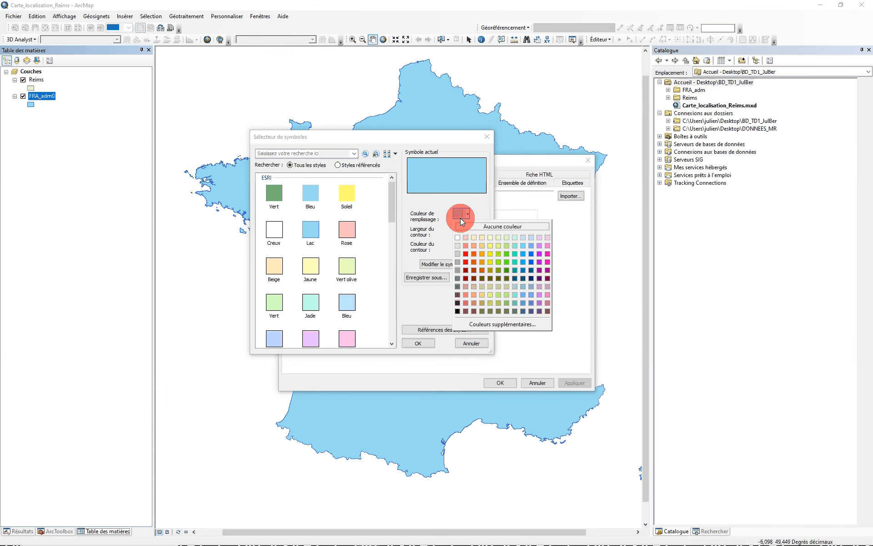
pyautogui.click(457, 253)
pyautogui.click(419, 343)
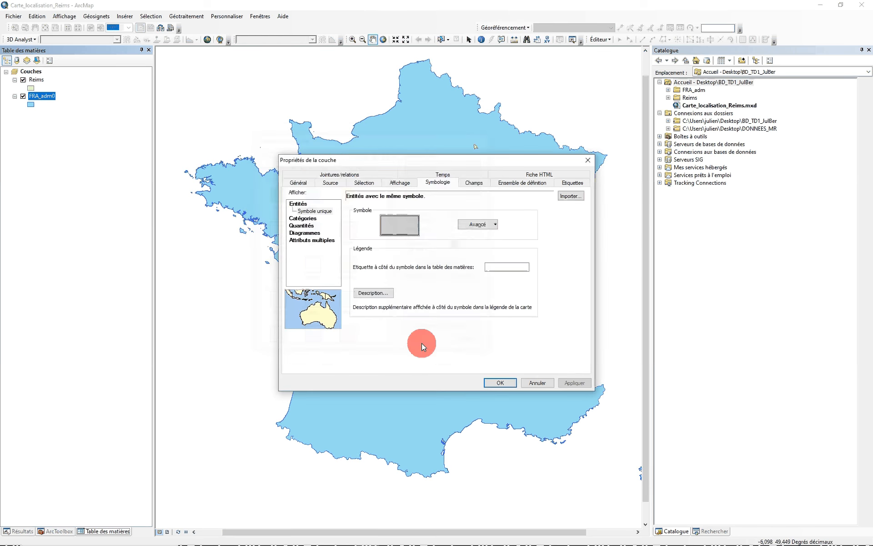
pyautogui.click(492, 383)
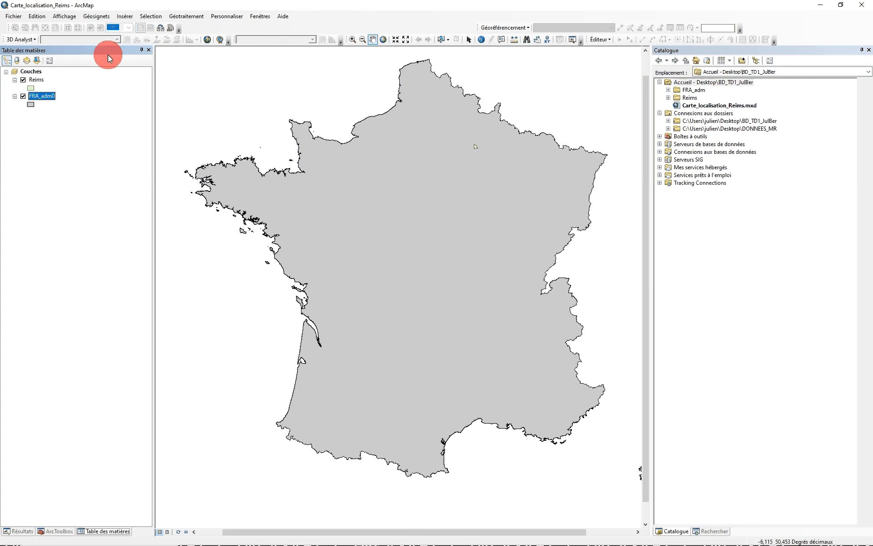
# Try the layer drawing order by placing Reims beneath FRA_adm0, and move FRA_adm0 back below Reims.
pyautogui.click(40, 97)
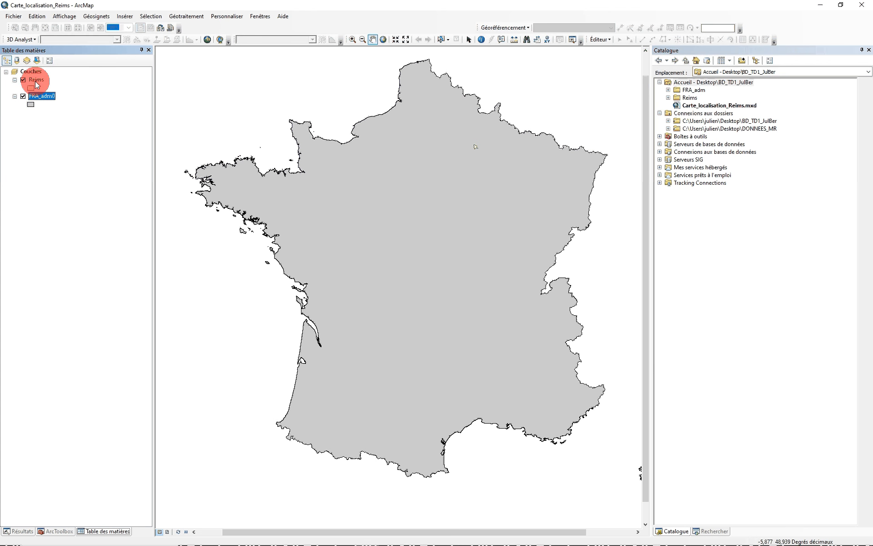
pyautogui.moveTo(36, 87); pyautogui.dragTo(43, 116)
pyautogui.moveTo(38, 98); pyautogui.dragTo(41, 118)
pyautogui.click(6, 62)
pyautogui.click(35, 96)
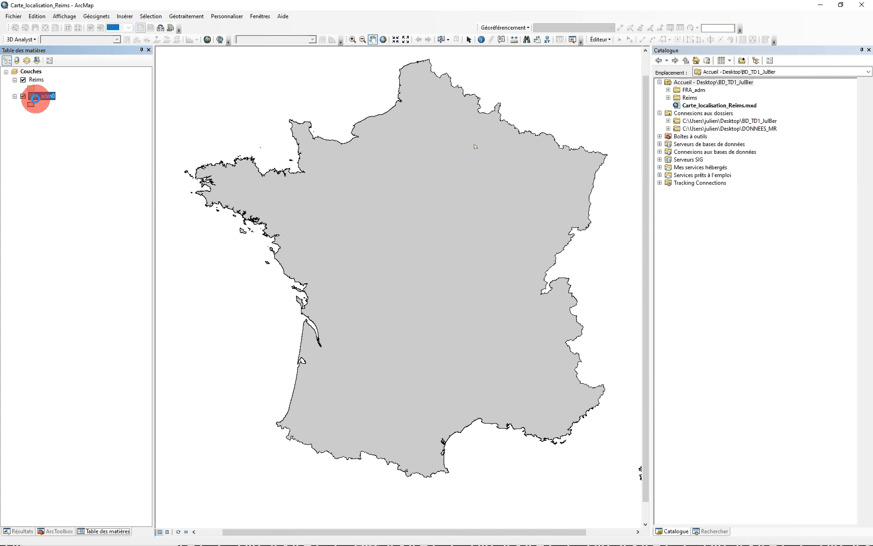
pyautogui.click(8, 61)
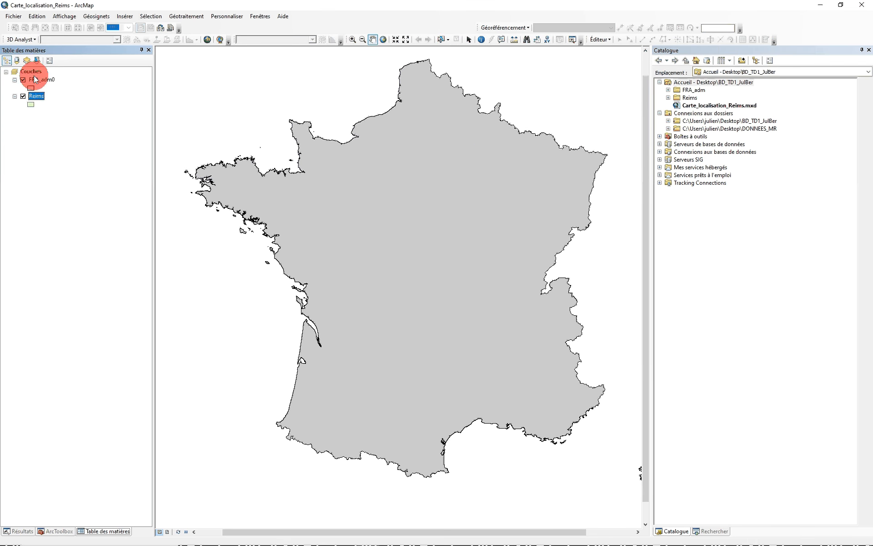
pyautogui.moveTo(35, 79); pyautogui.dragTo(42, 95)
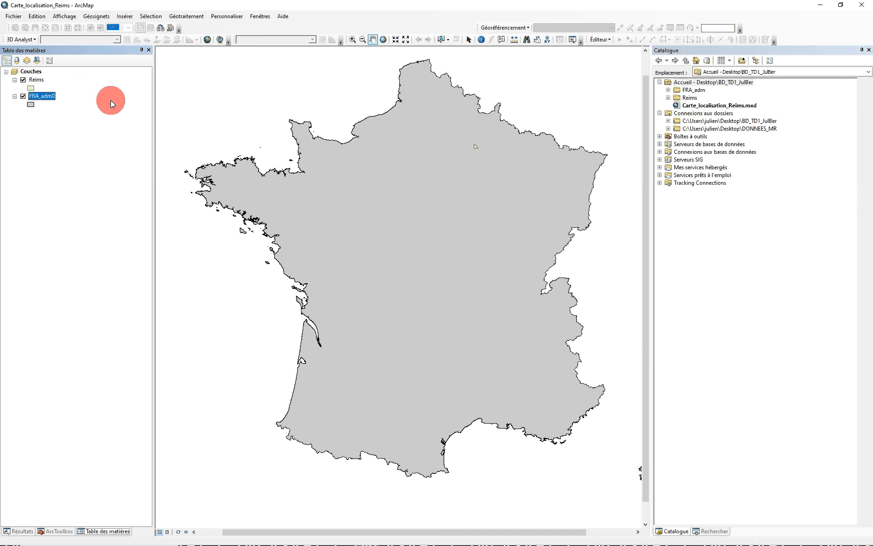
# Give the Reims layer a red fill and a red outline with a width of 10.
pyautogui.click(35, 88)
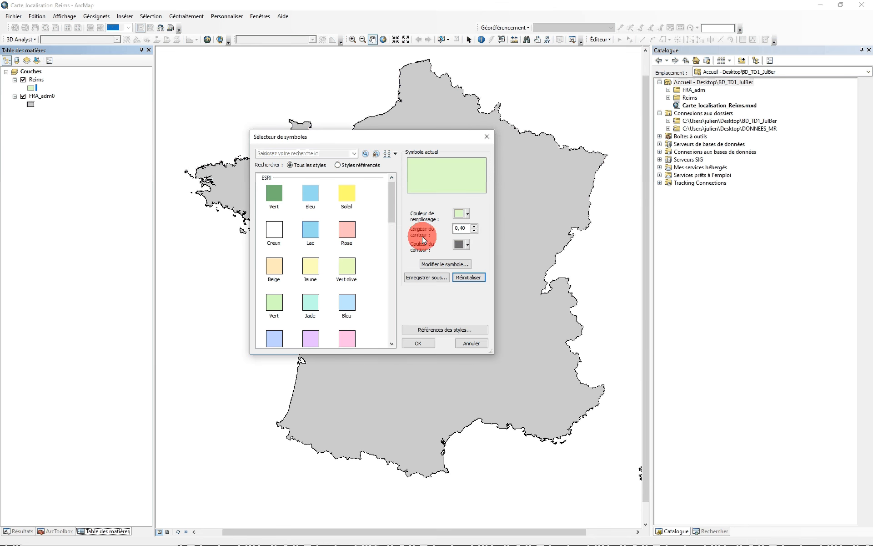
pyautogui.click(461, 212)
pyautogui.click(464, 256)
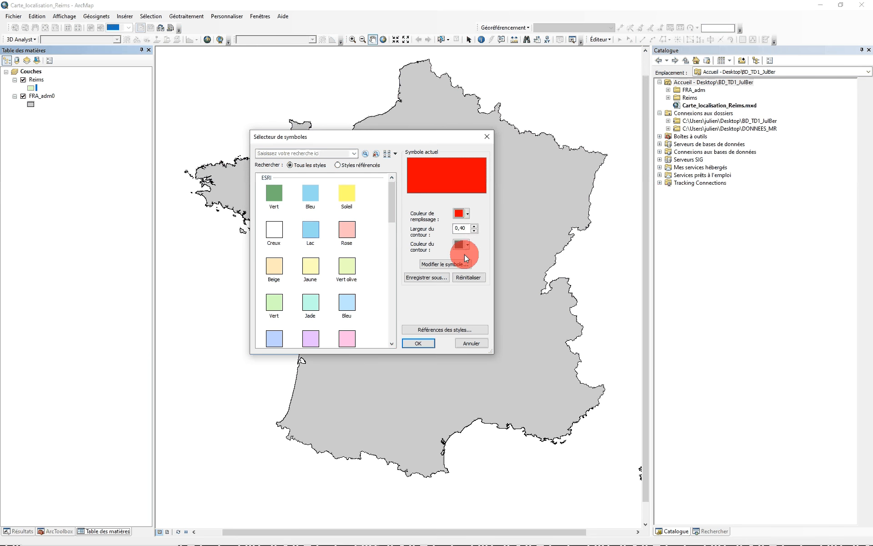
pyautogui.click(474, 226)
pyautogui.click(475, 226)
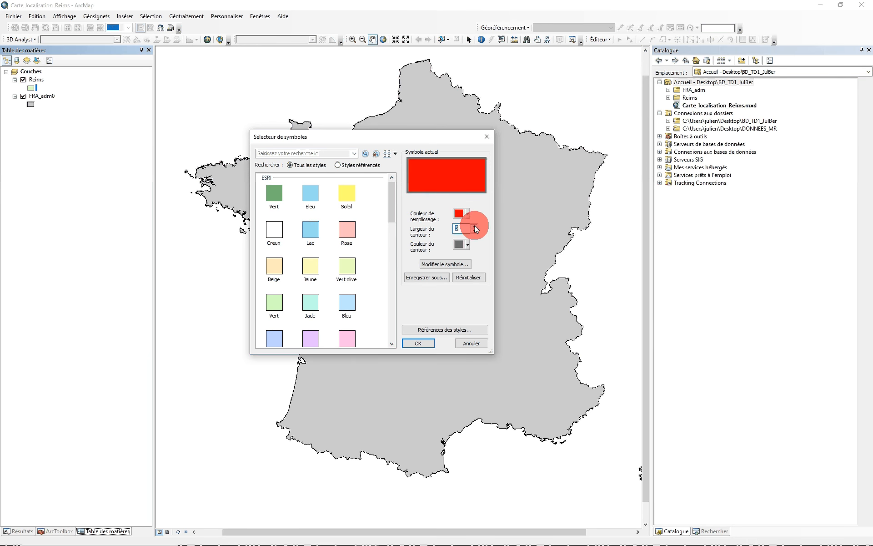
pyautogui.click(475, 226)
pyautogui.click(467, 244)
pyautogui.click(466, 284)
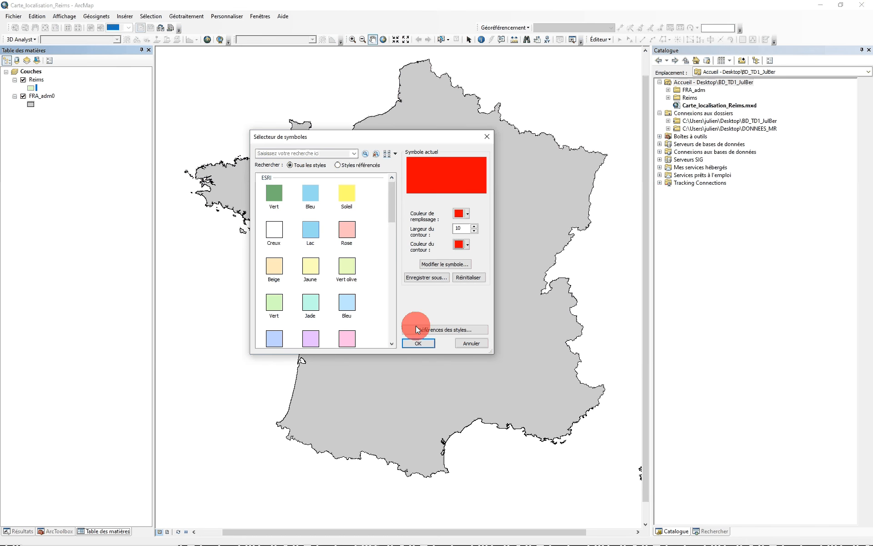
pyautogui.click(412, 344)
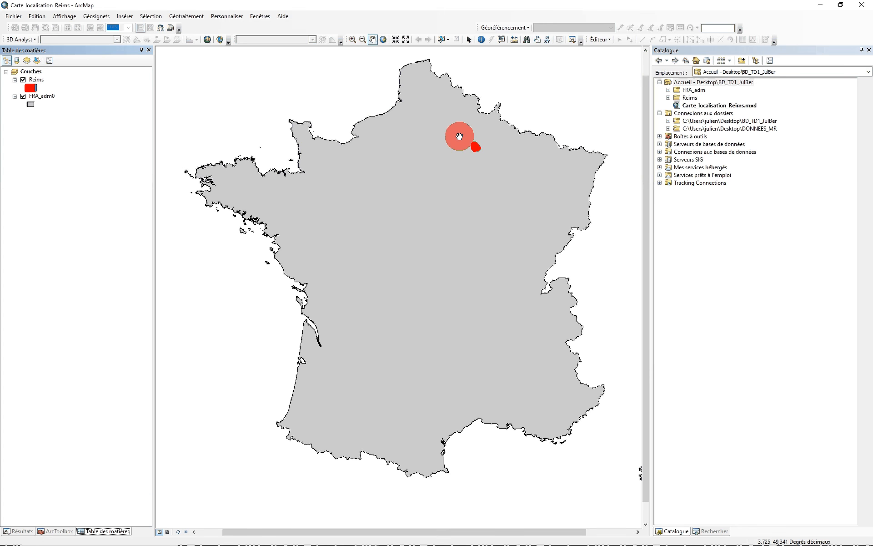
pyautogui.click(31, 84)
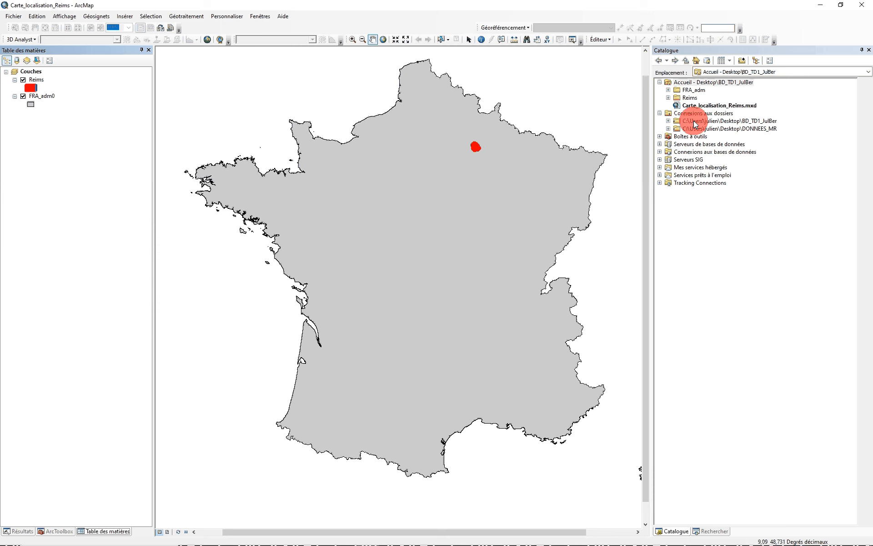
# Start a new point shapefile named Reims_pts in the Reims folder of the BD_TD1_JulBer connection.
pyautogui.click(667, 121)
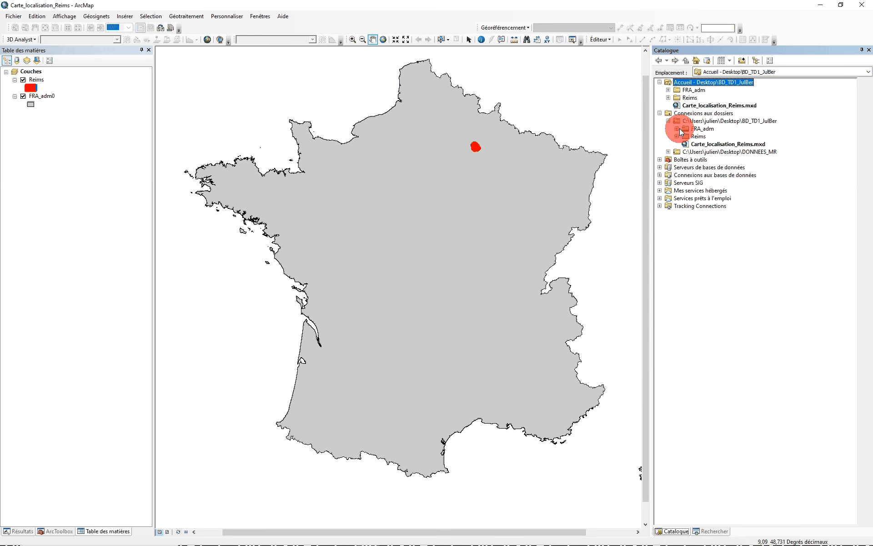
pyautogui.click(677, 137)
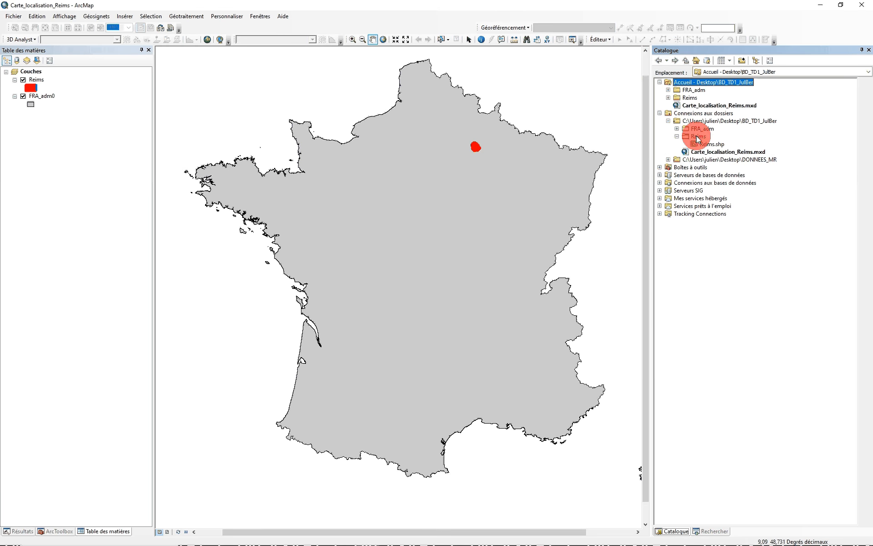
pyautogui.rightClick(697, 138)
pyautogui.moveTo(715, 191)
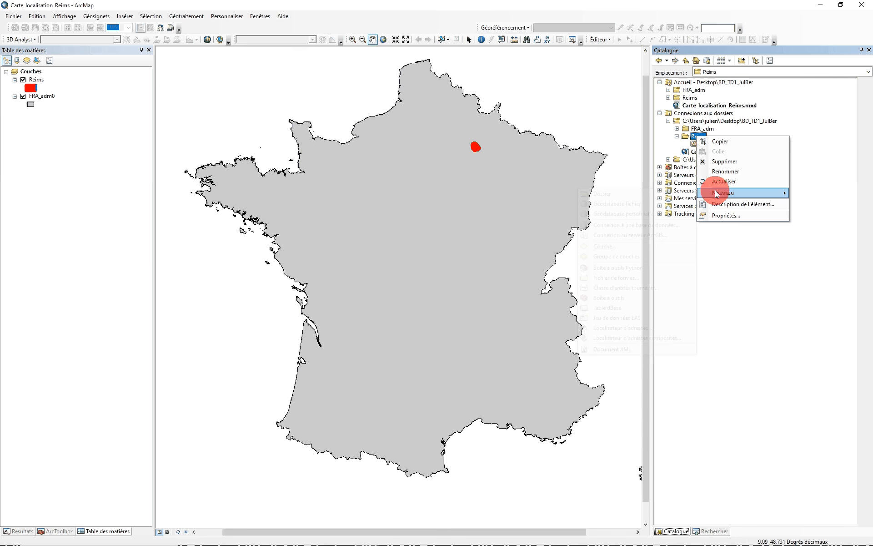
pyautogui.click(606, 277)
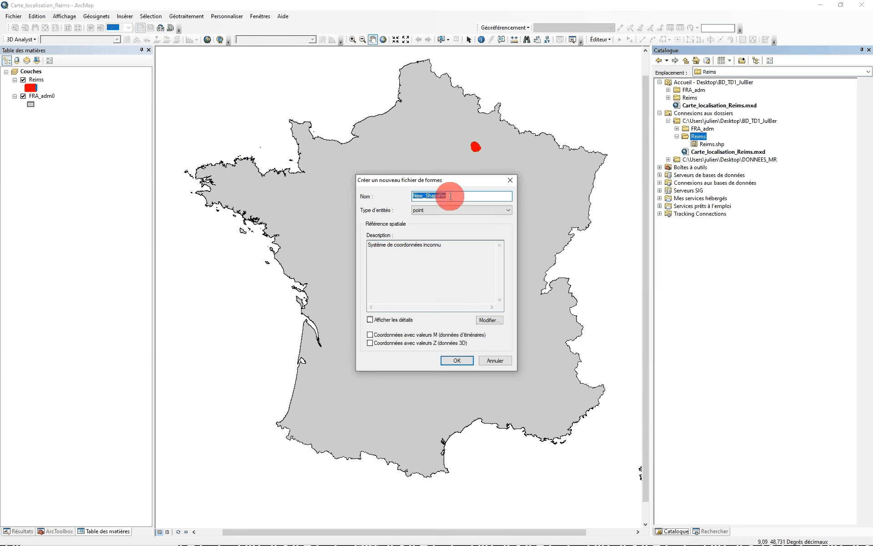
pyautogui.write('eims')
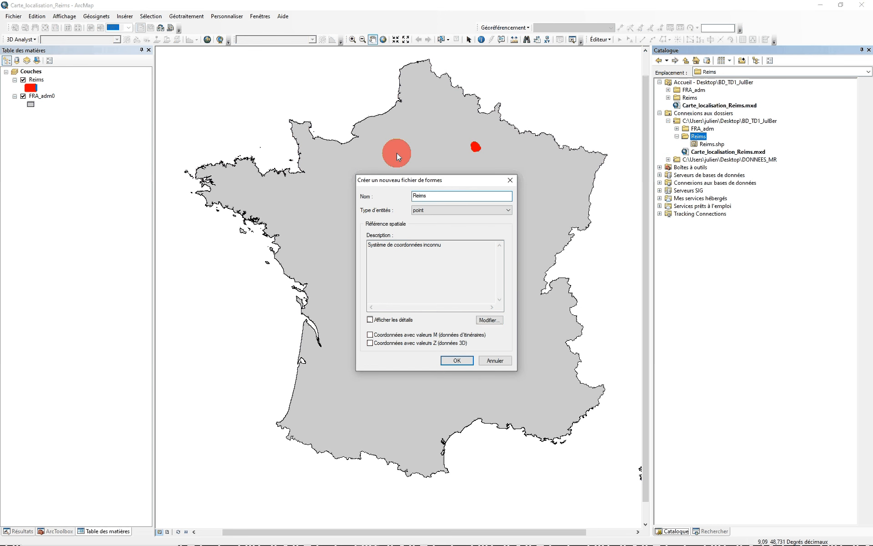
pyautogui.write('_pts')
# Assign the RGF 1993 Lambert-93 coordinate system (code 2154) to Reims_pts and create the shapefile.
pyautogui.click(489, 320)
pyautogui.click(393, 182)
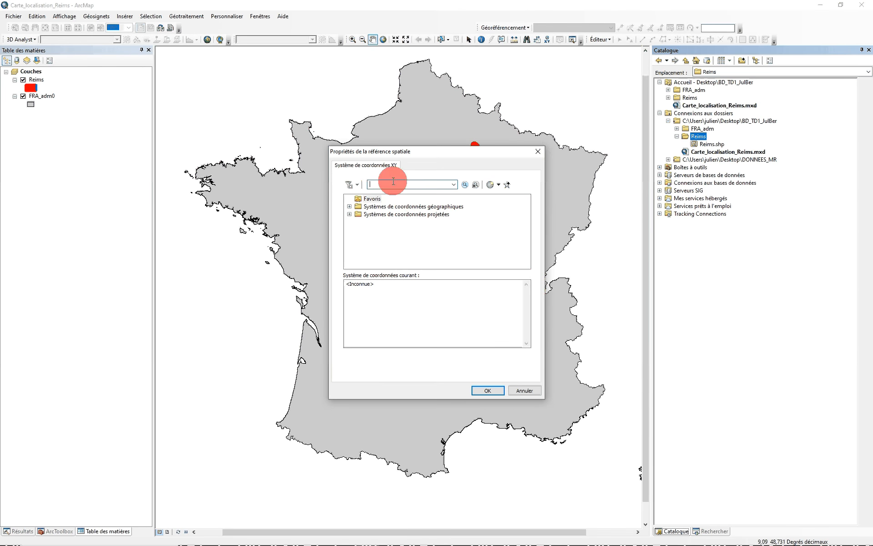
pyautogui.write('2156')
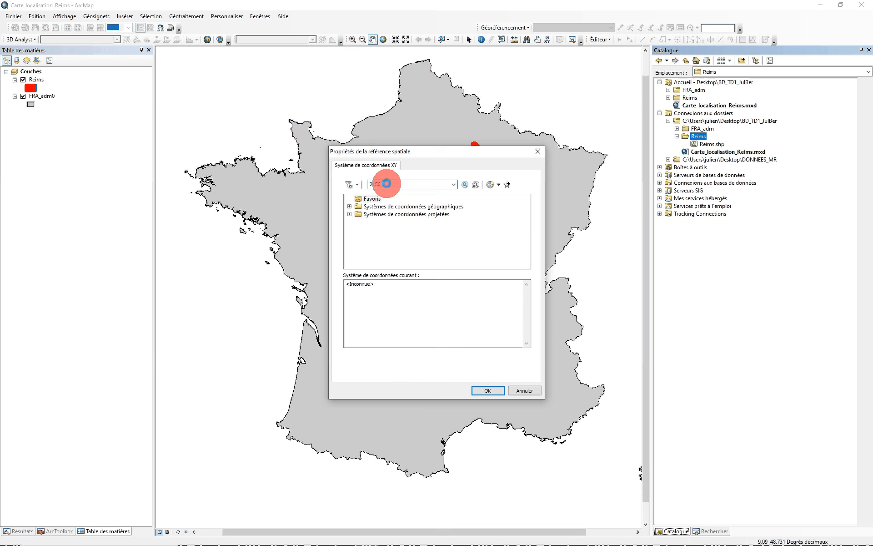
pyautogui.press('Return')
pyautogui.write('2154')
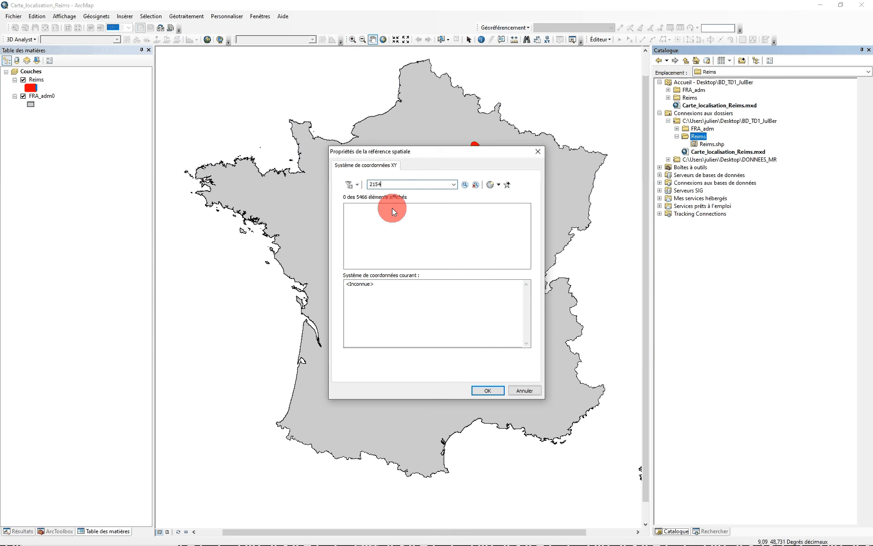
pyautogui.press('Return')
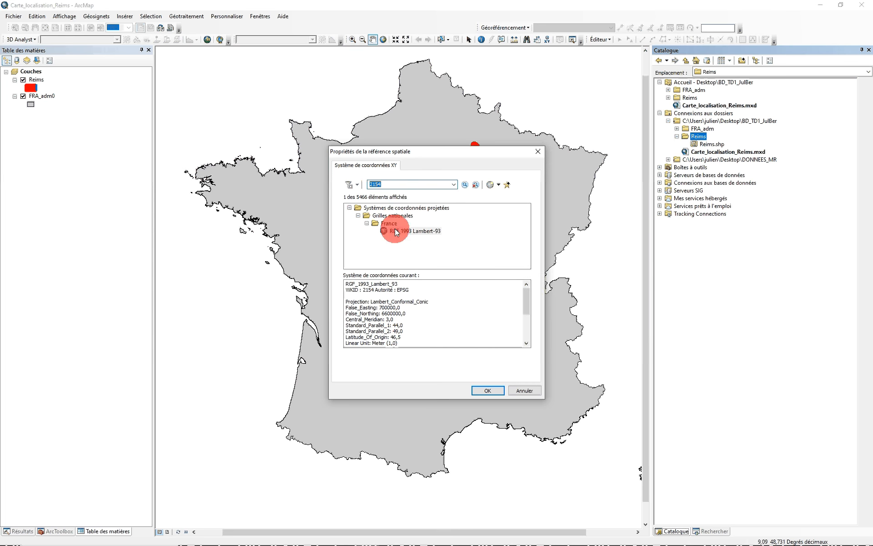
pyautogui.click(412, 248)
pyautogui.click(486, 390)
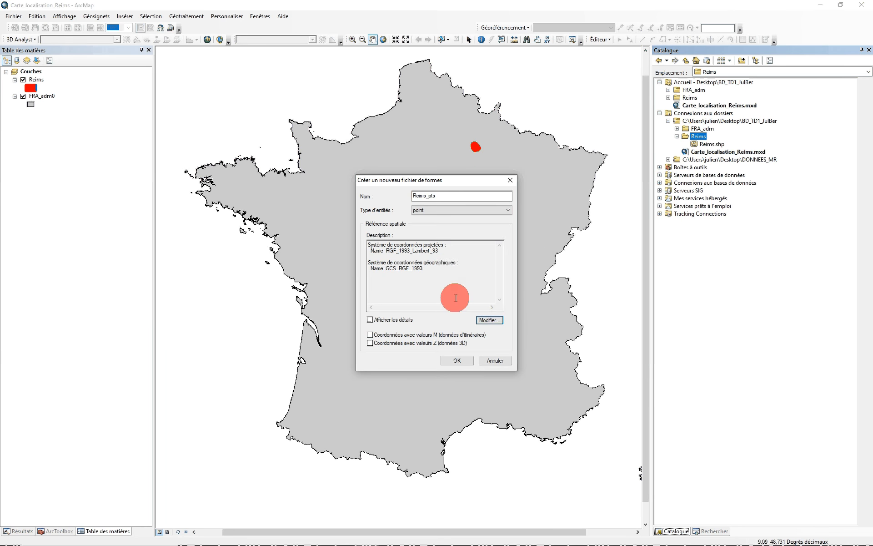
pyautogui.click(454, 360)
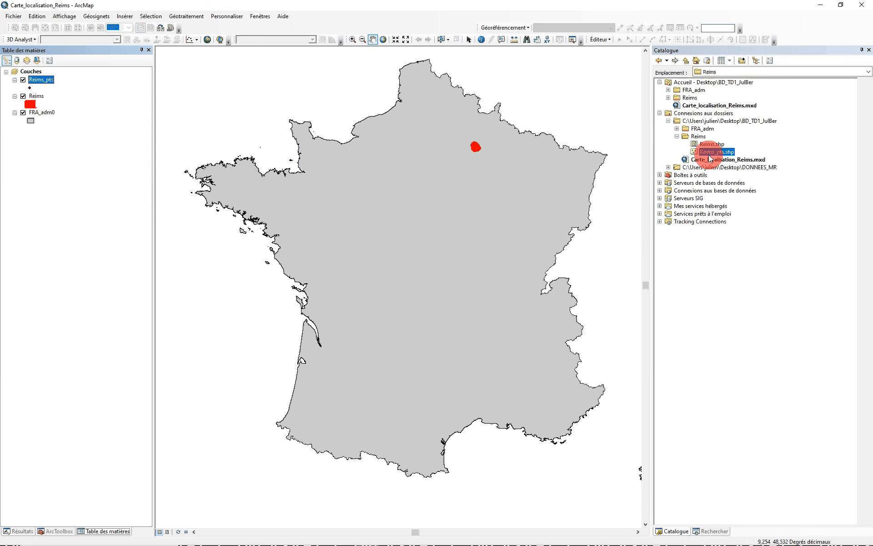
pyautogui.click(709, 155)
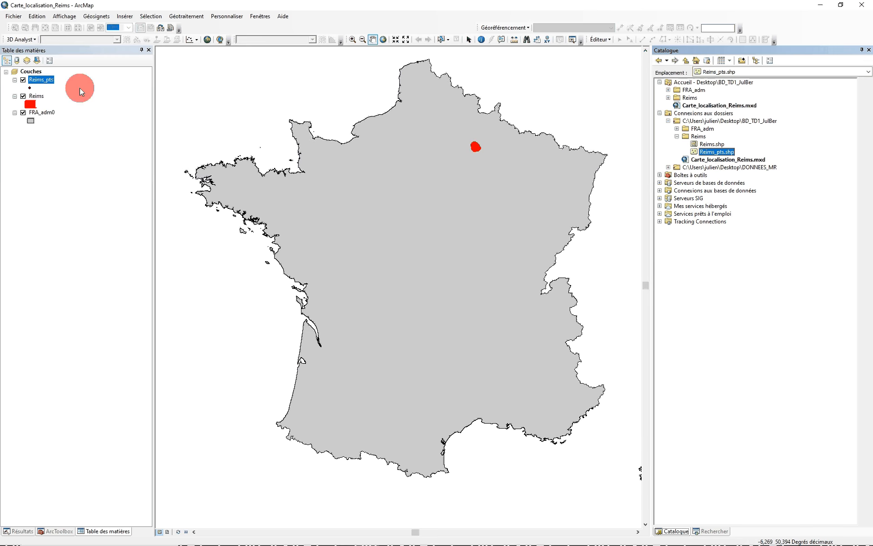
# Inspect the attribute table of the Reims_pts layer, and close it.
pyautogui.click(42, 79)
pyautogui.rightClick(40, 80)
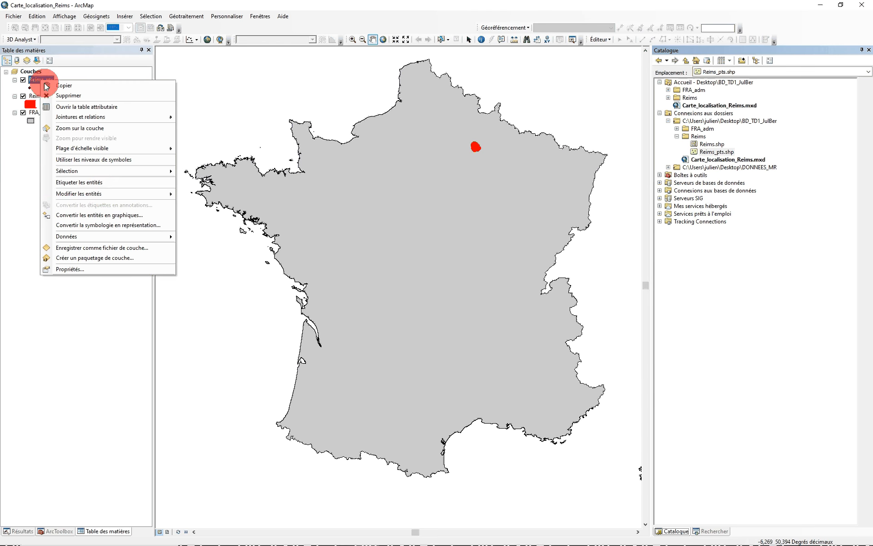
pyautogui.moveTo(108, 190)
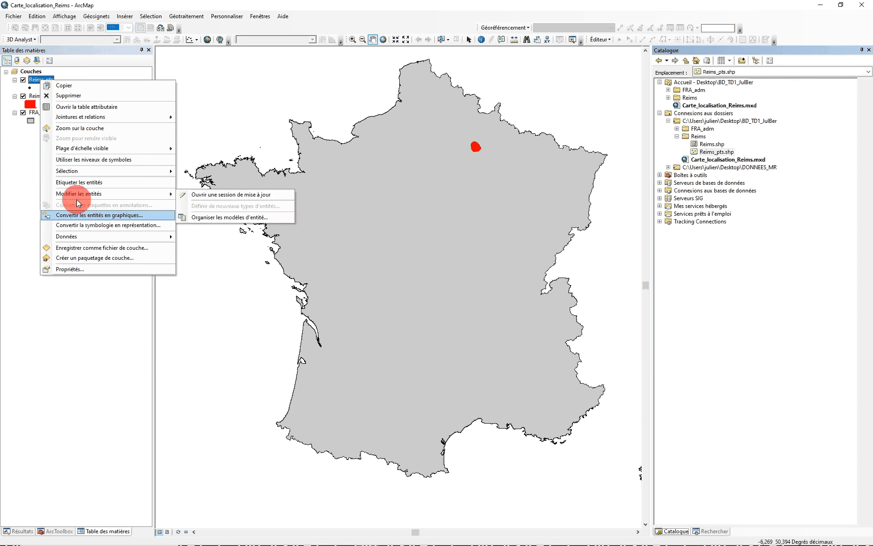
pyautogui.click(79, 107)
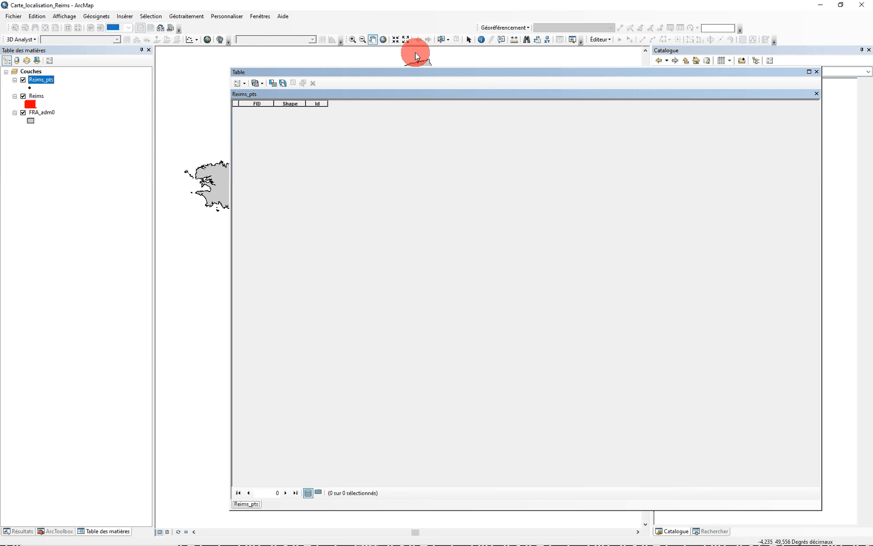
pyautogui.click(816, 72)
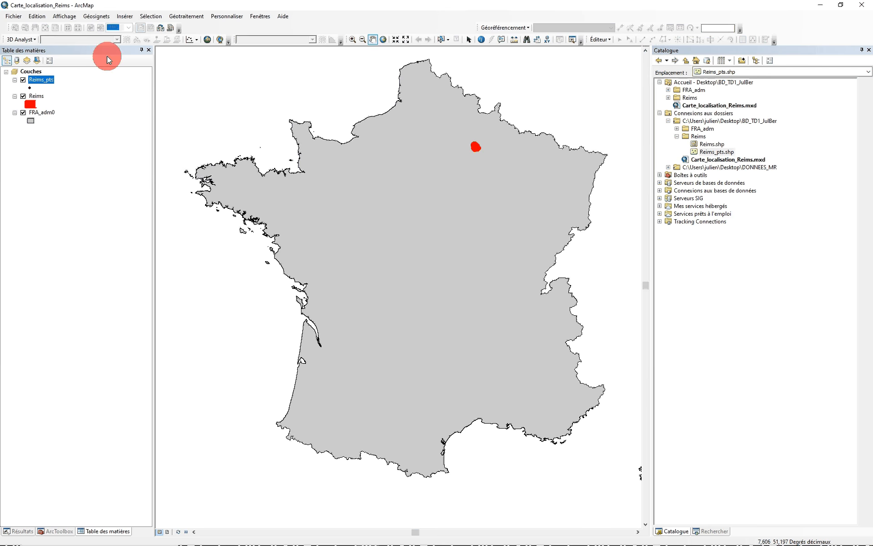
# Start an edit session on the Reims_pts layer, continuing past the spatial reference warnings.
pyautogui.rightClick(43, 79)
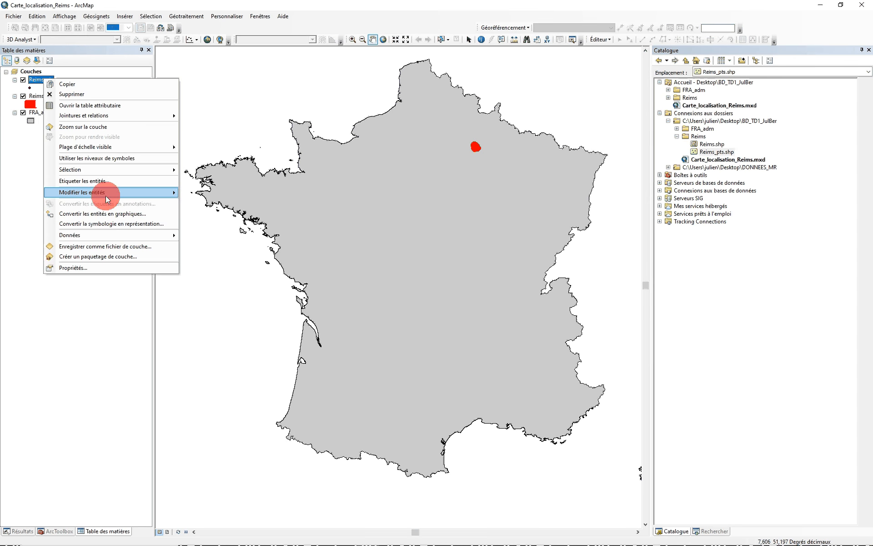
pyautogui.click(249, 215)
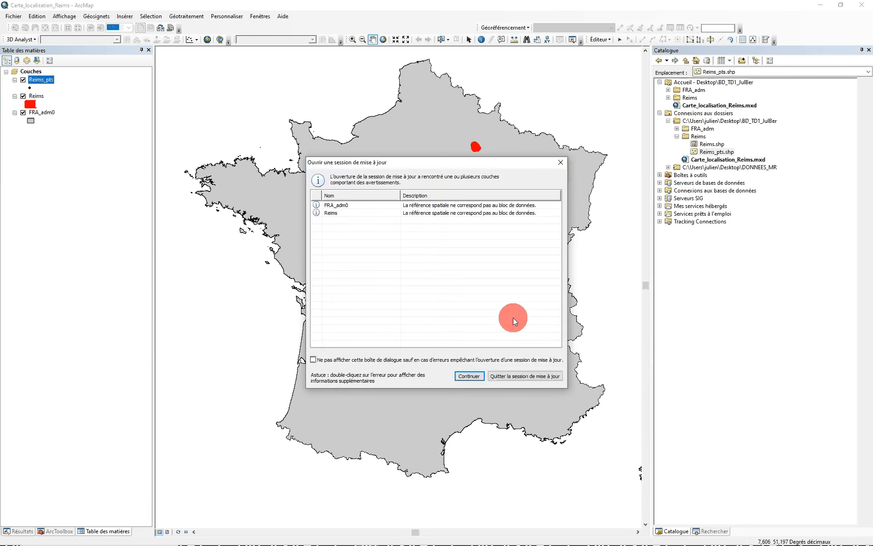
pyautogui.click(470, 374)
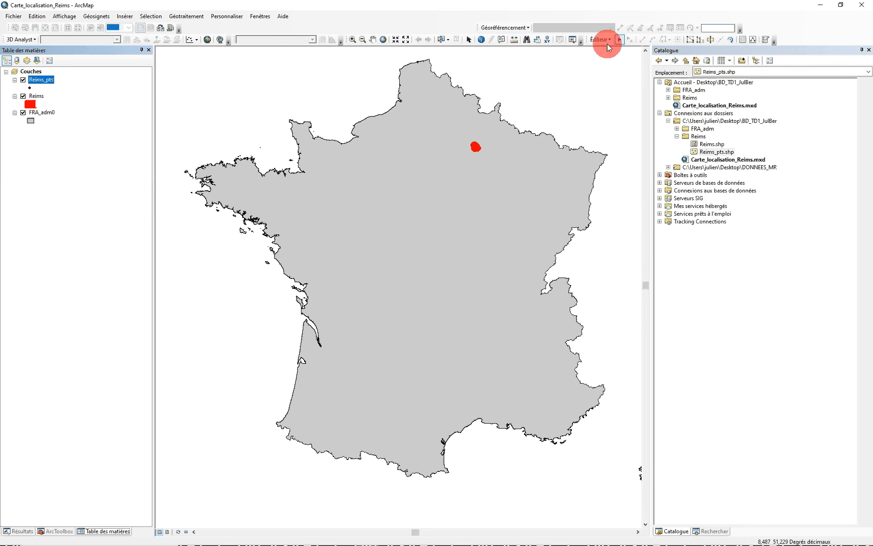
# Create a point feature near the centre of the Reims polygon using the Reims_pts feature template.
pyautogui.click(765, 41)
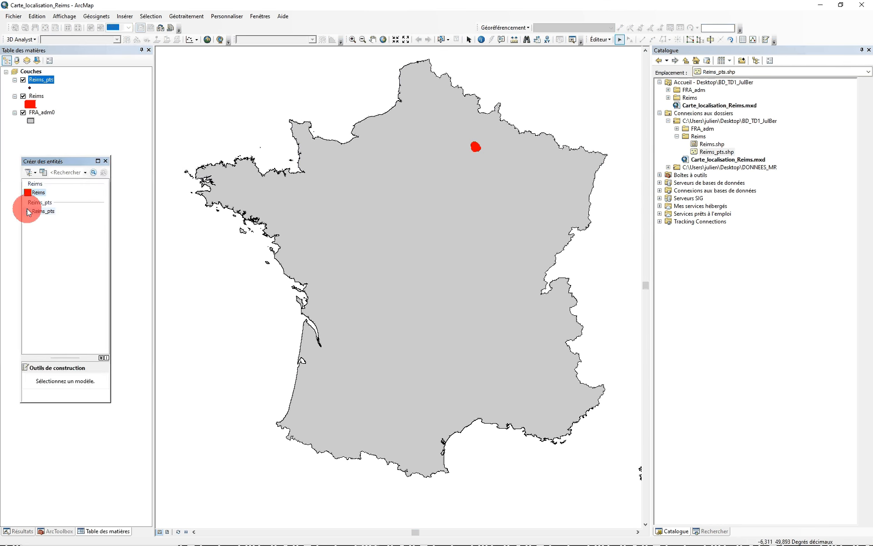
pyautogui.click(34, 212)
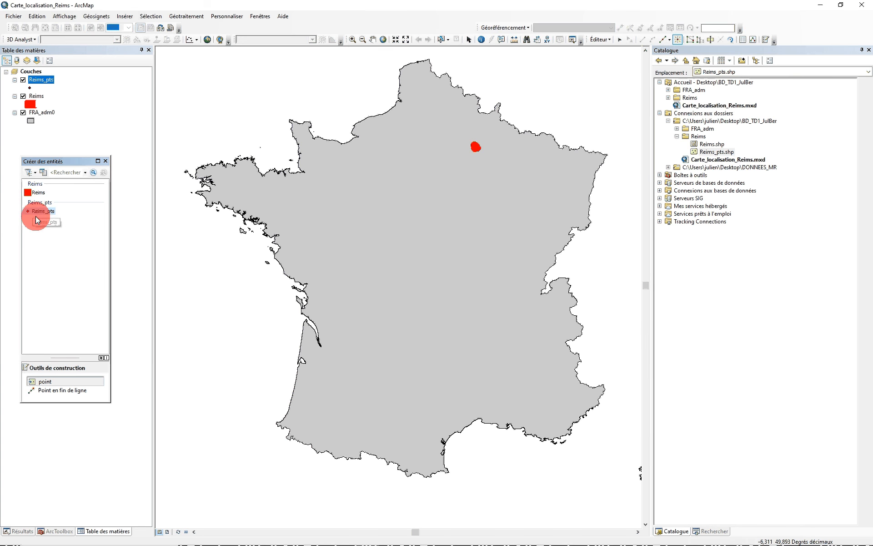
pyautogui.scroll(-5, 477, 144)
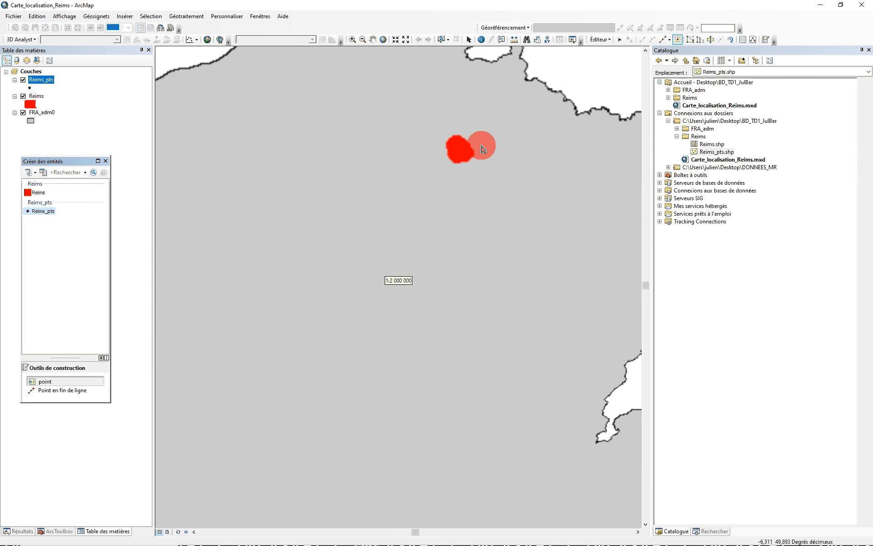
pyautogui.scroll(-5, 461, 144)
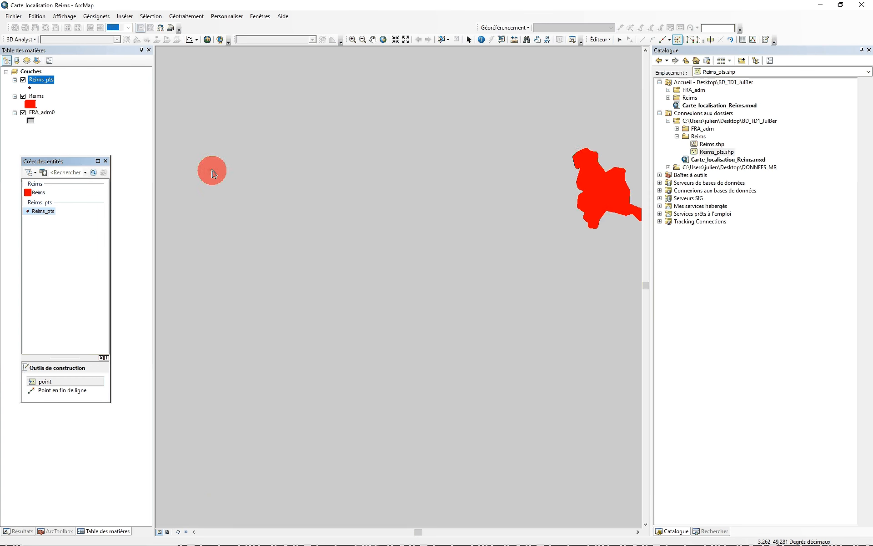
pyautogui.scroll(1, 212, 172)
pyautogui.scroll(-4, 569, 180)
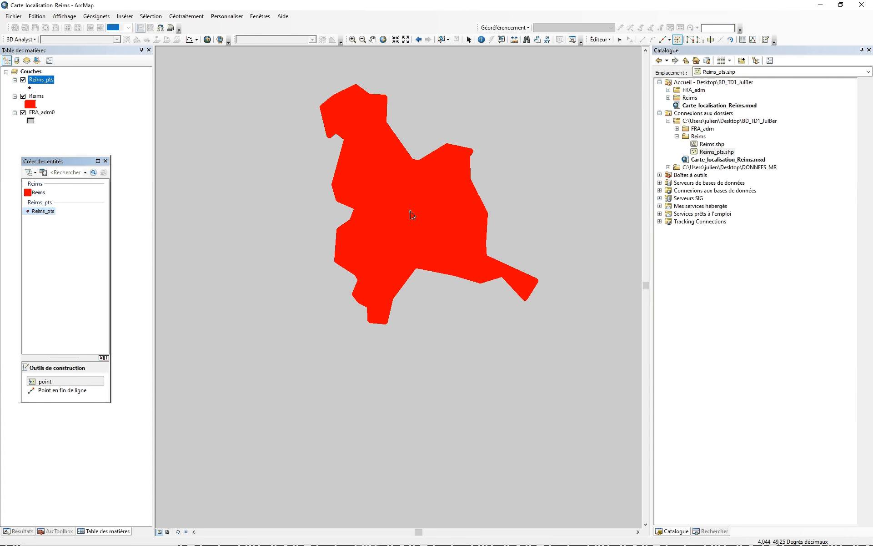
pyautogui.click(279, 286)
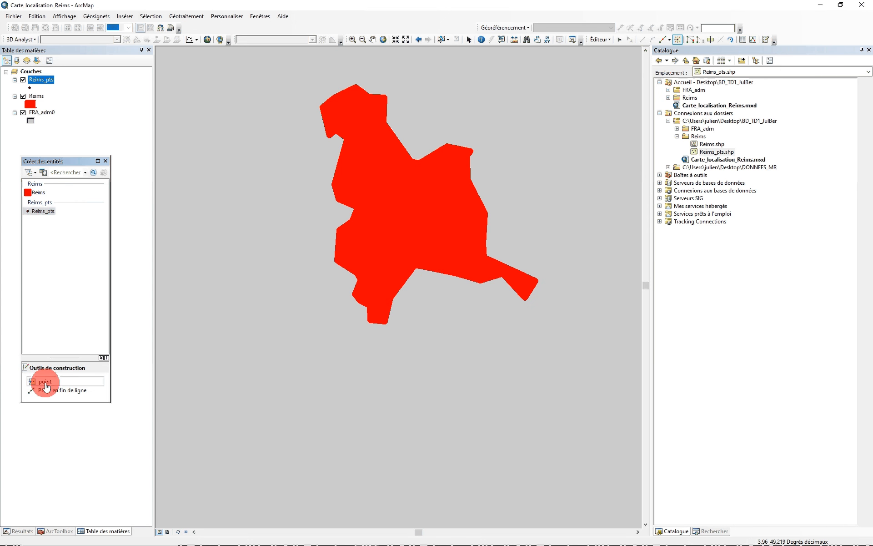
pyautogui.click(411, 215)
pyautogui.click(104, 162)
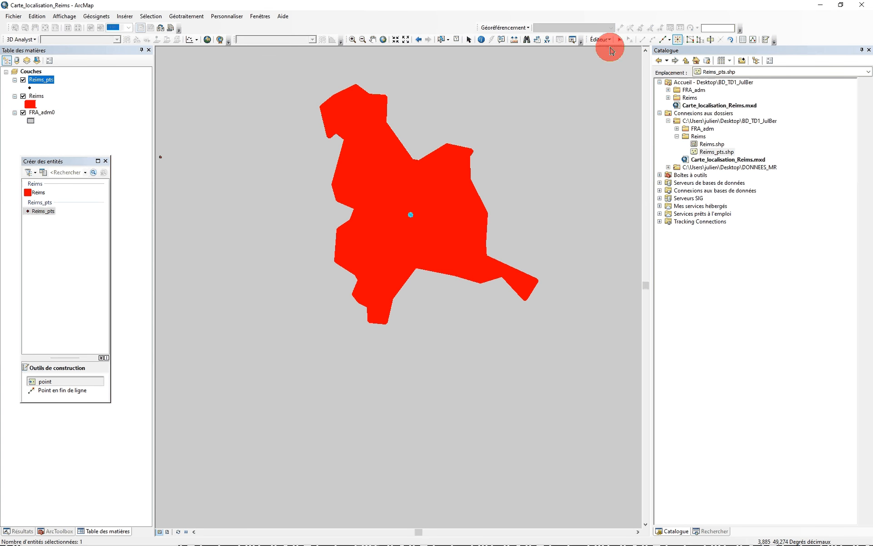
# Save the edits, stop the edit session and close the feature creation window.
pyautogui.click(609, 45)
pyautogui.click(610, 70)
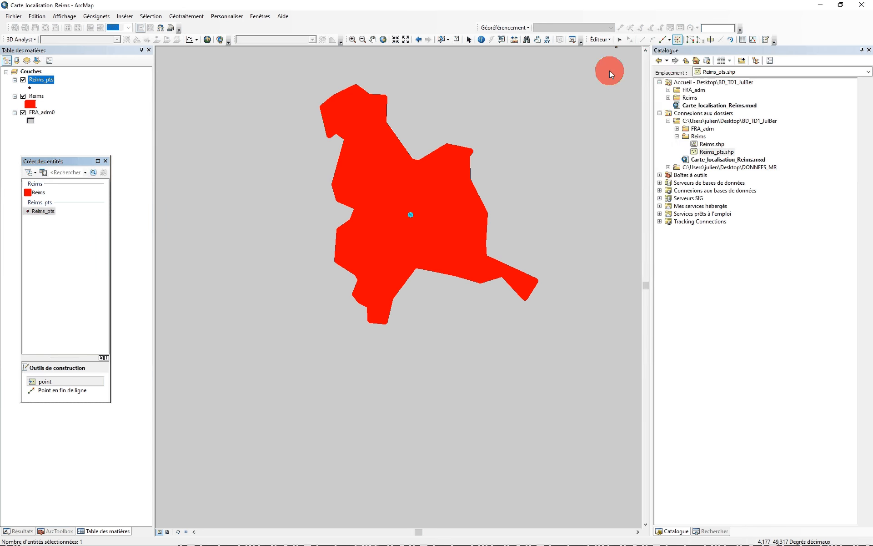
pyautogui.click(601, 40)
pyautogui.click(605, 56)
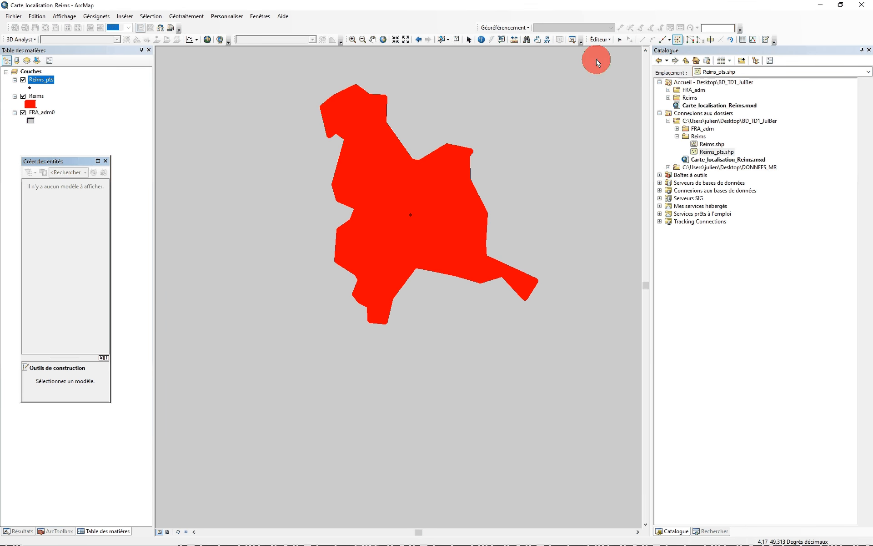
pyautogui.click(105, 161)
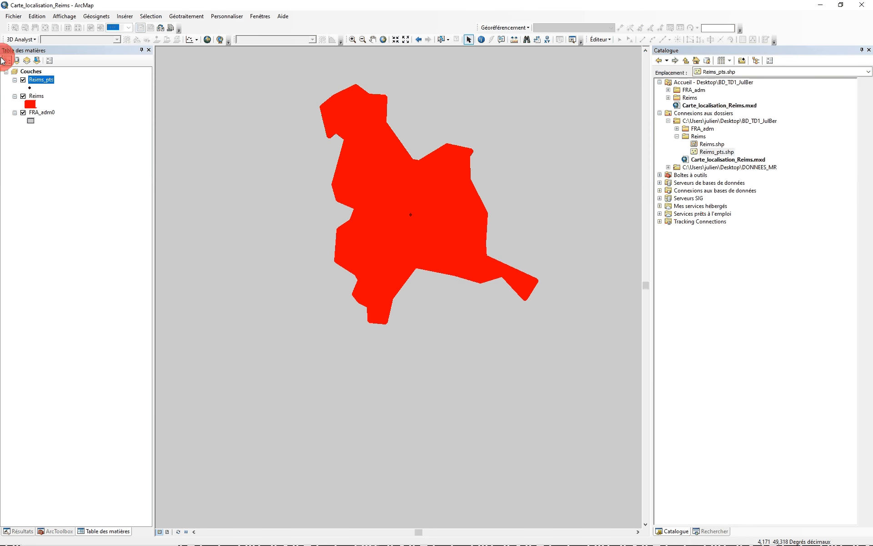
# Change the Reims_pts symbol to Cercle 2 with a red colour.
pyautogui.click(30, 84)
pyautogui.doubleClick(31, 89)
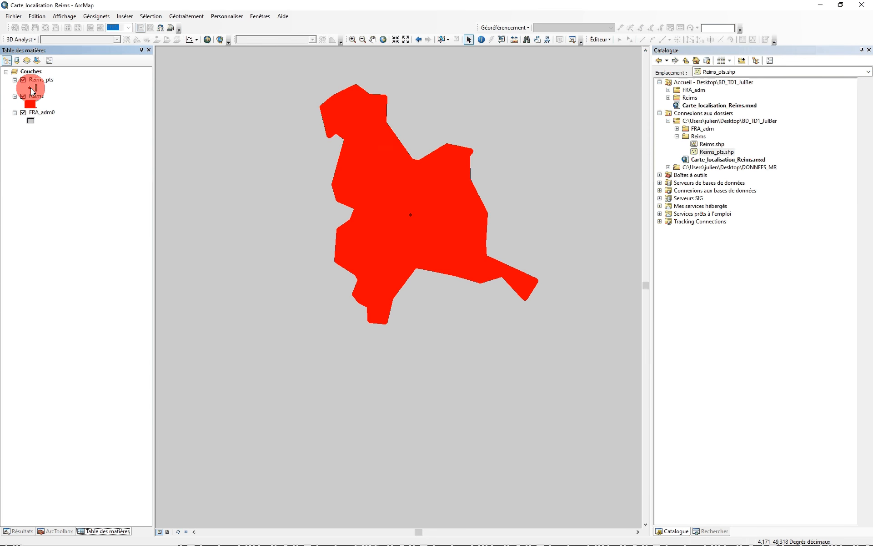
pyautogui.click(311, 266)
pyautogui.click(450, 211)
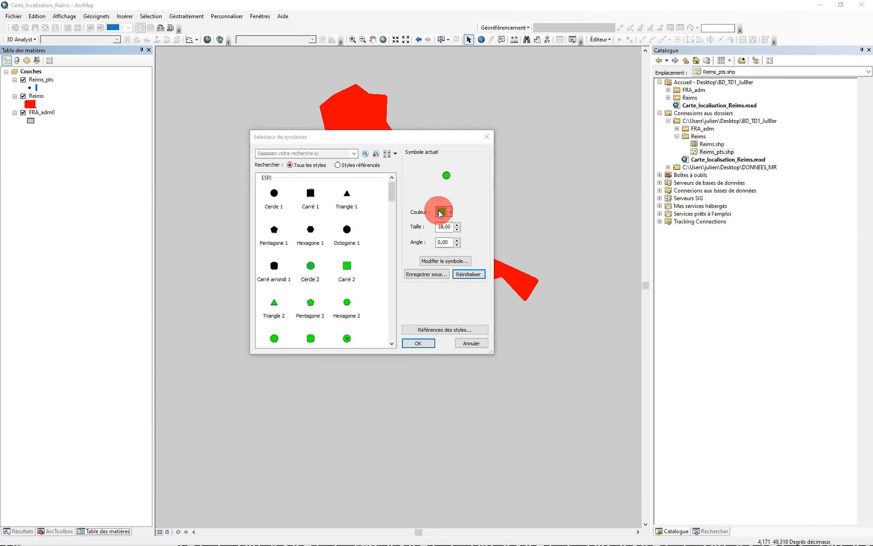
pyautogui.click(452, 242)
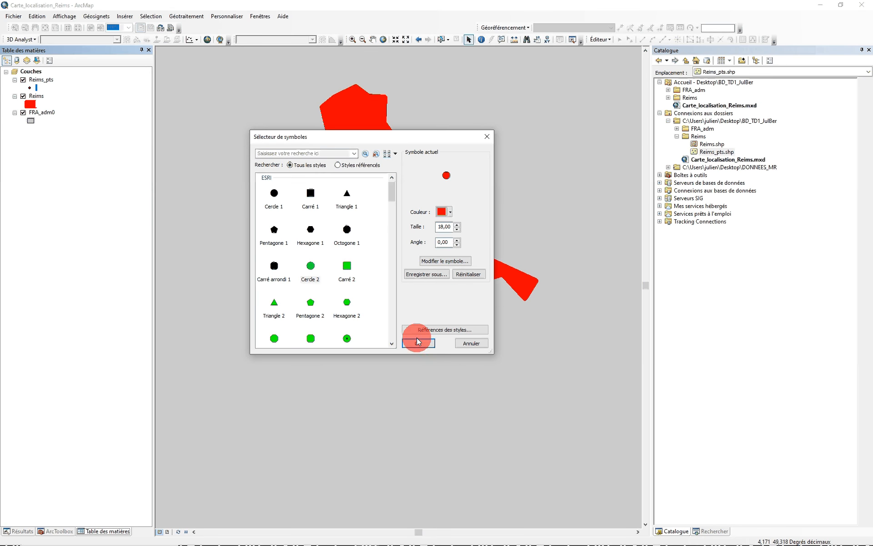
pyautogui.click(417, 342)
# Hide the Reims polygon layer so that only the Reims point marks the city on the France map.
pyautogui.click(184, 138)
pyautogui.click(31, 100)
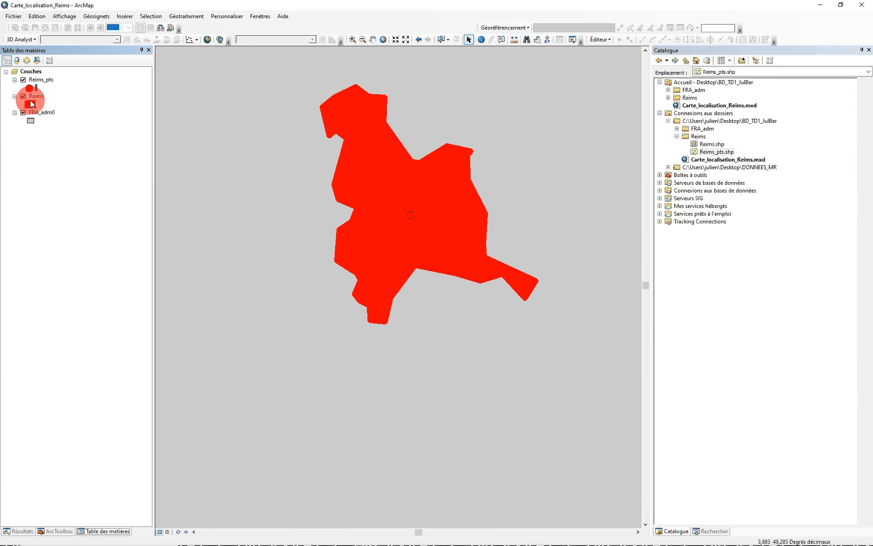
pyautogui.click(22, 96)
pyautogui.click(437, 213)
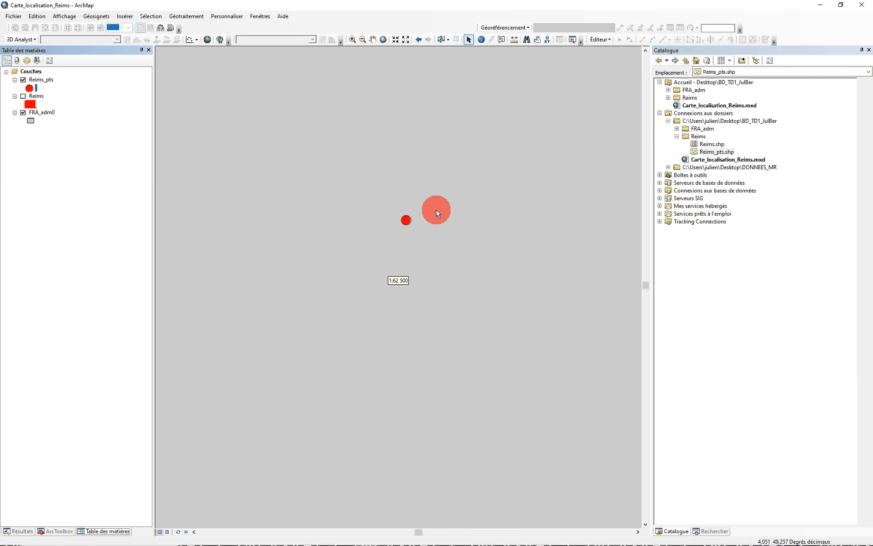
pyautogui.scroll(5, 427, 199)
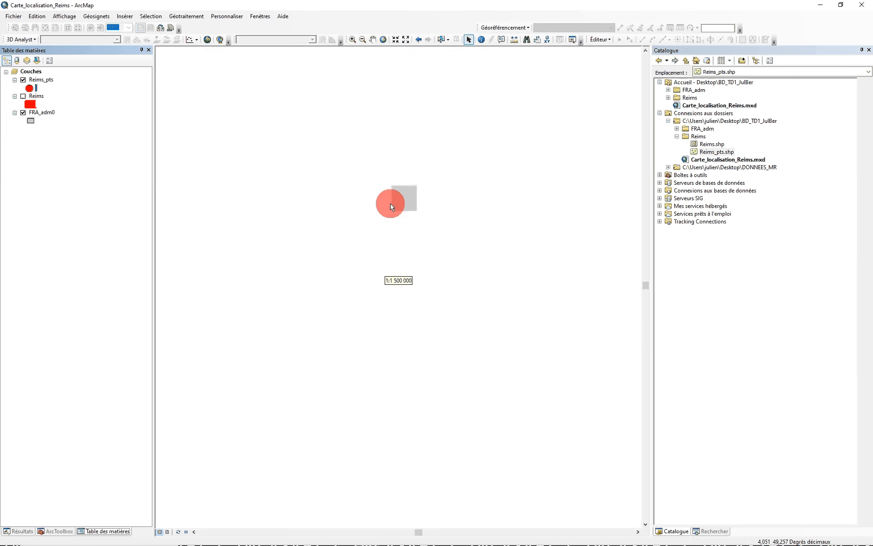
pyautogui.scroll(2, 396, 197)
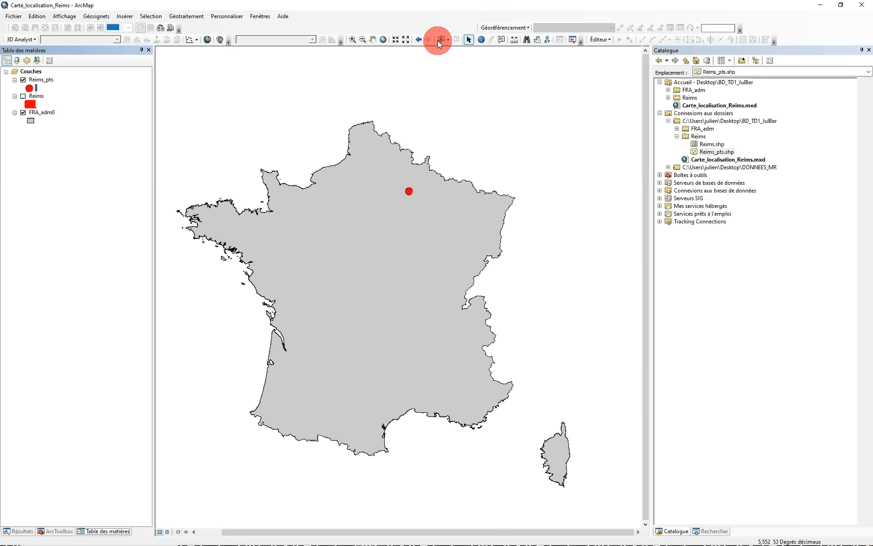
# Centre mainland France and Corsica in the data frame and switch to the page layout view.
pyautogui.click(373, 39)
pyautogui.moveTo(328, 129); pyautogui.dragTo(368, 141)
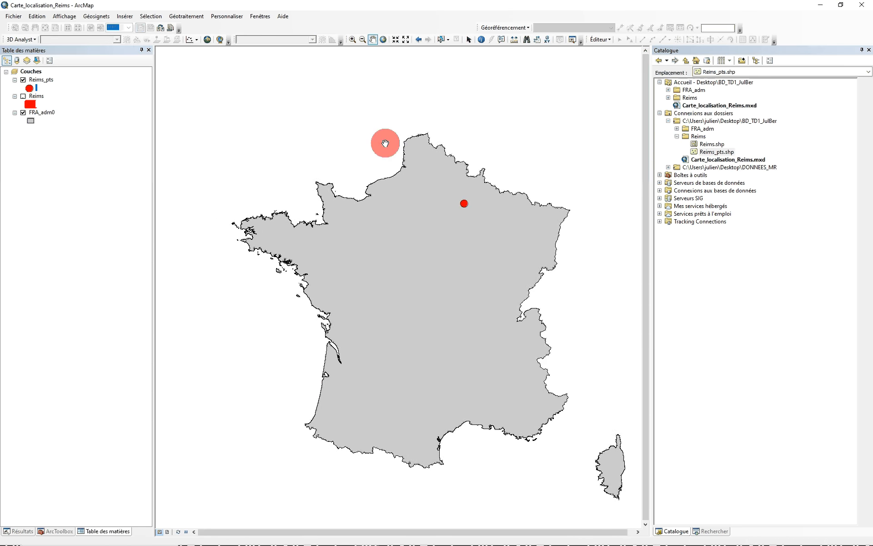
pyautogui.moveTo(438, 212); pyautogui.dragTo(415, 201)
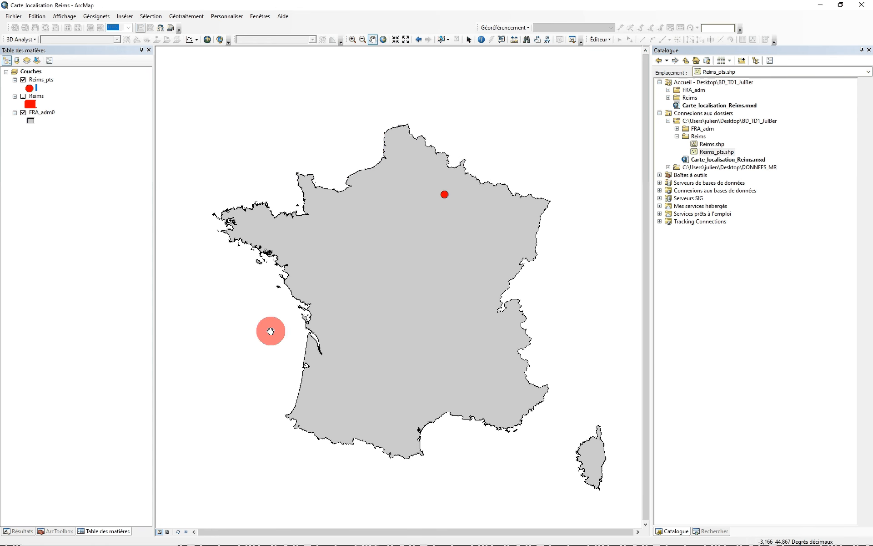
pyautogui.click(168, 532)
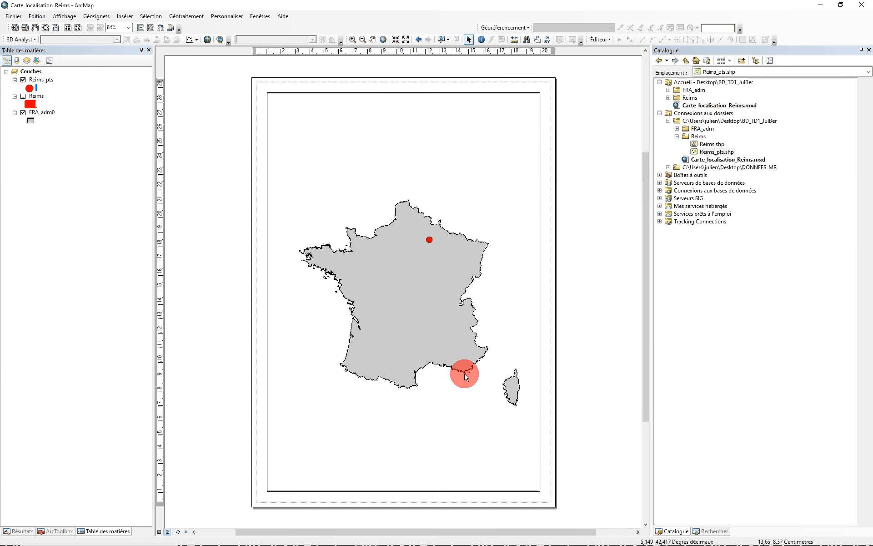
pyautogui.click(353, 39)
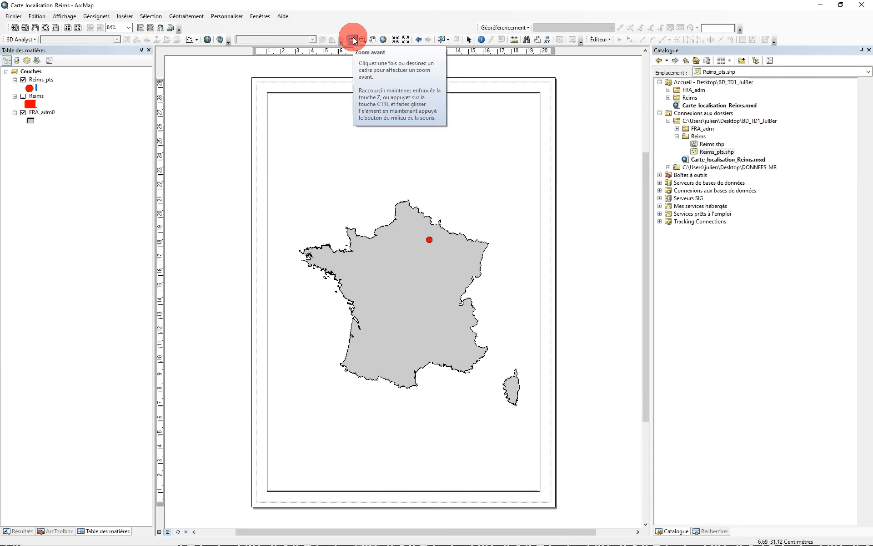
# Enlarge mainland France to fill most of the data frame's width and shift it slightly toward the page's upper left.
pyautogui.moveTo(292, 192); pyautogui.dragTo(489, 398)
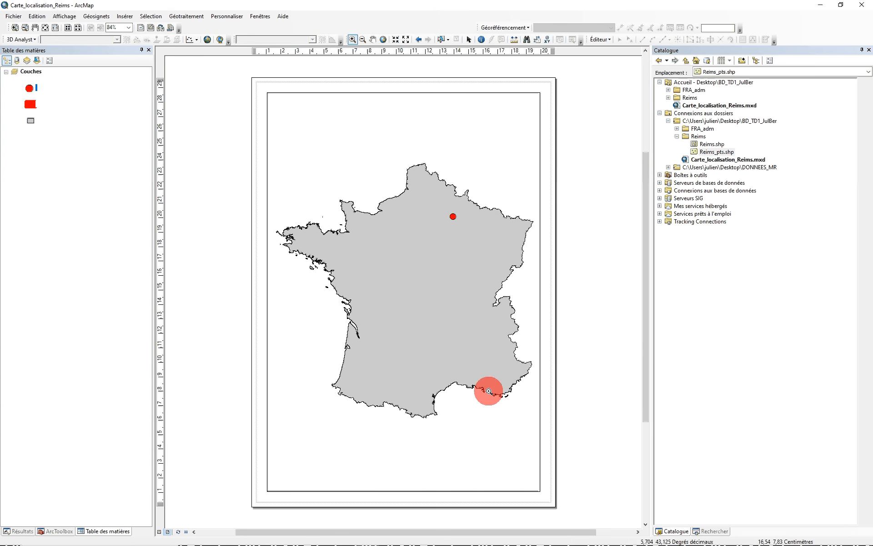
pyautogui.click(372, 39)
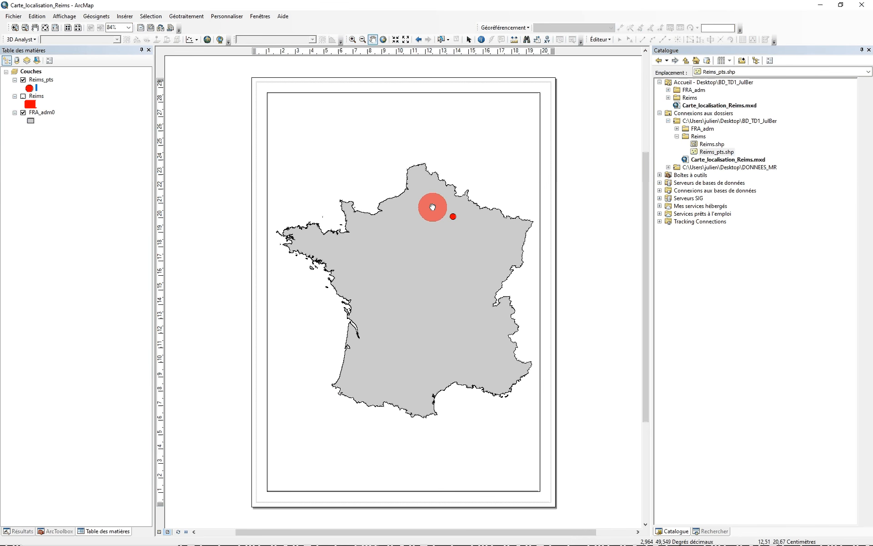
pyautogui.moveTo(432, 207); pyautogui.dragTo(423, 203)
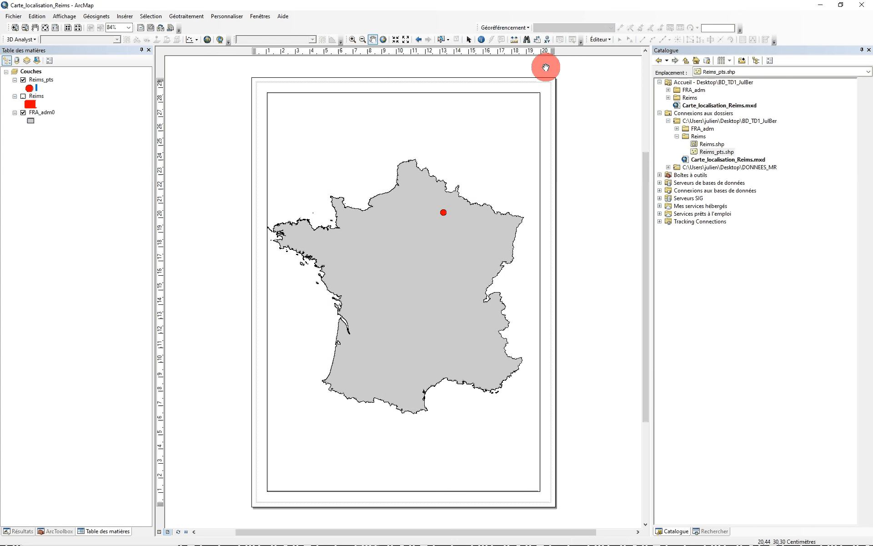
pyautogui.click(550, 50)
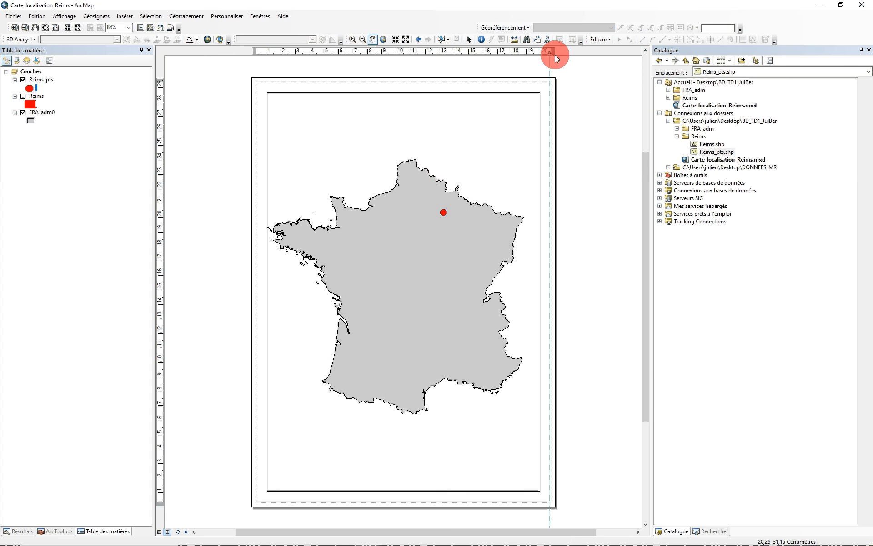
pyautogui.moveTo(555, 54); pyautogui.dragTo(410, 51)
pyautogui.moveTo(406, 51); pyautogui.dragTo(408, 51)
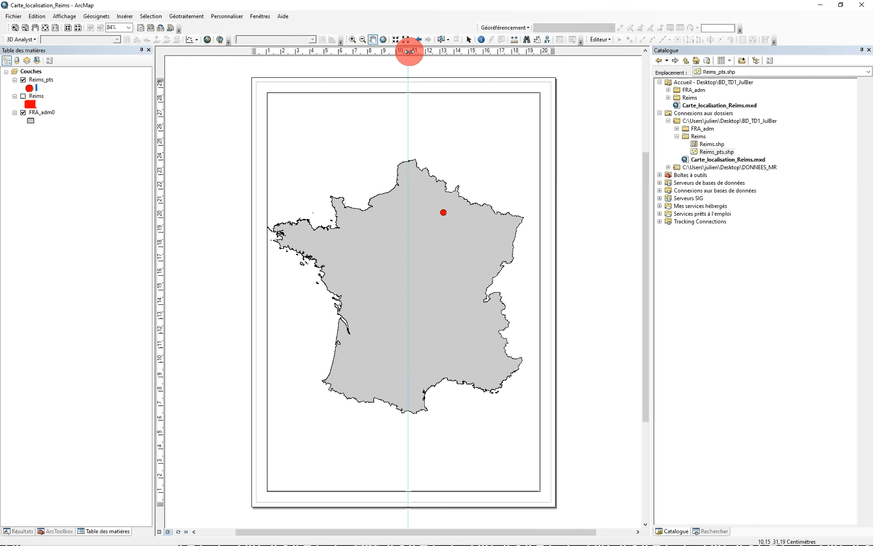
pyautogui.moveTo(410, 53); pyautogui.dragTo(588, 88)
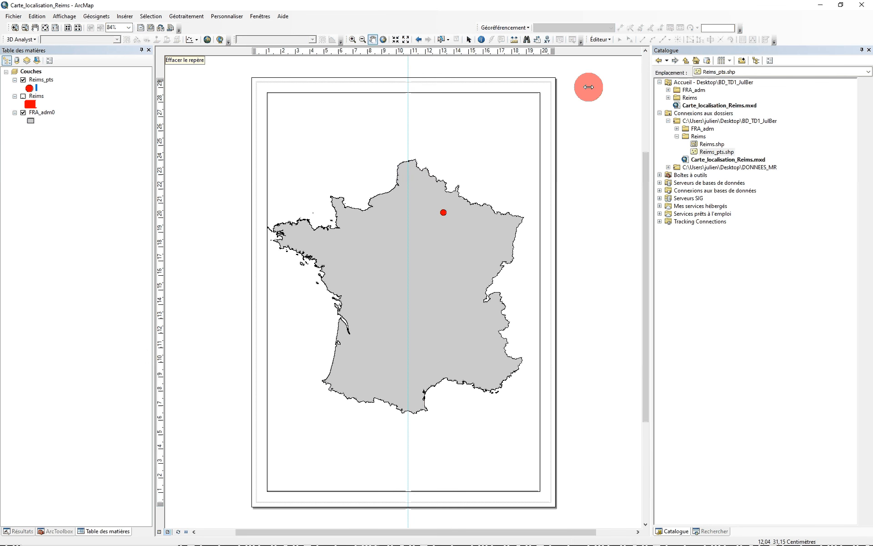
# Recentre mainland France in the data frame using a temporary vertical guide at the page's middle, and remove the guide.
pyautogui.click(399, 51)
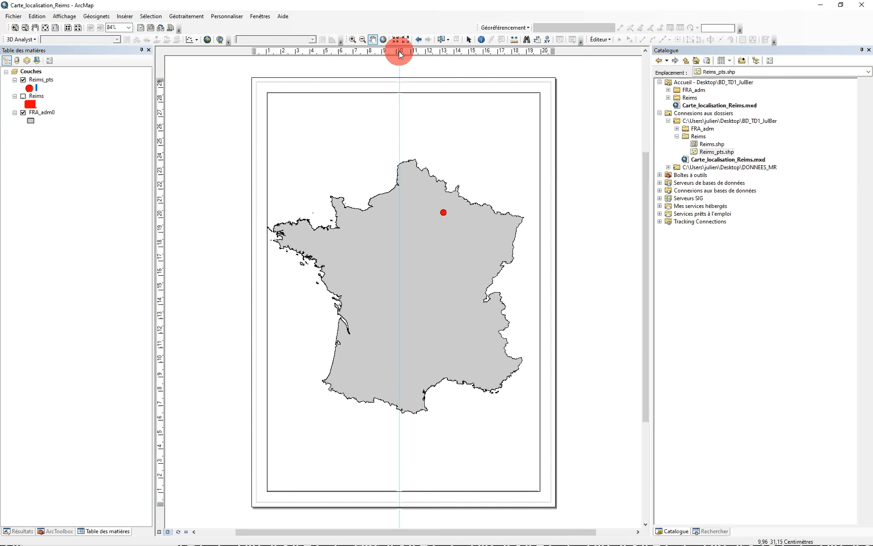
pyautogui.moveTo(402, 51); pyautogui.dragTo(403, 53)
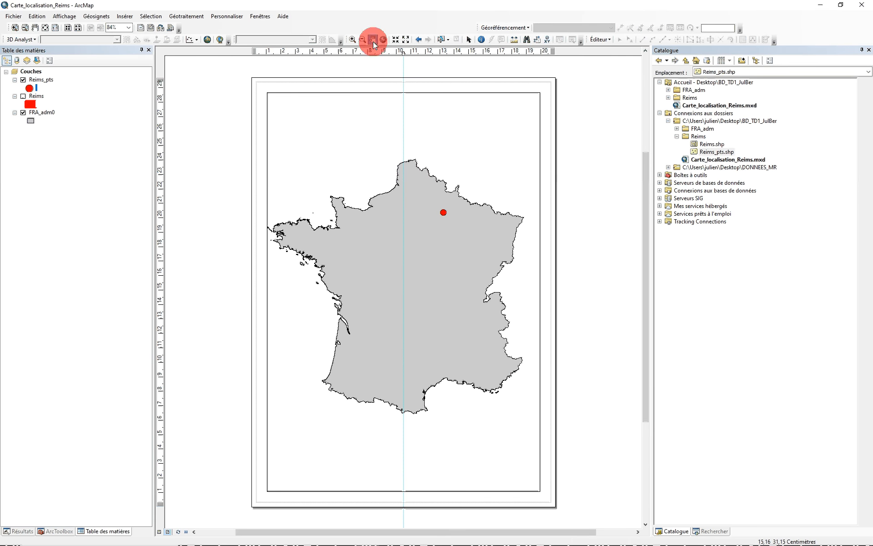
pyautogui.moveTo(379, 260)
pyautogui.mouseDown()
pyautogui.moveTo(364, 256)
pyautogui.moveTo(379, 259)
pyautogui.moveTo(376, 245)
pyautogui.mouseUp()
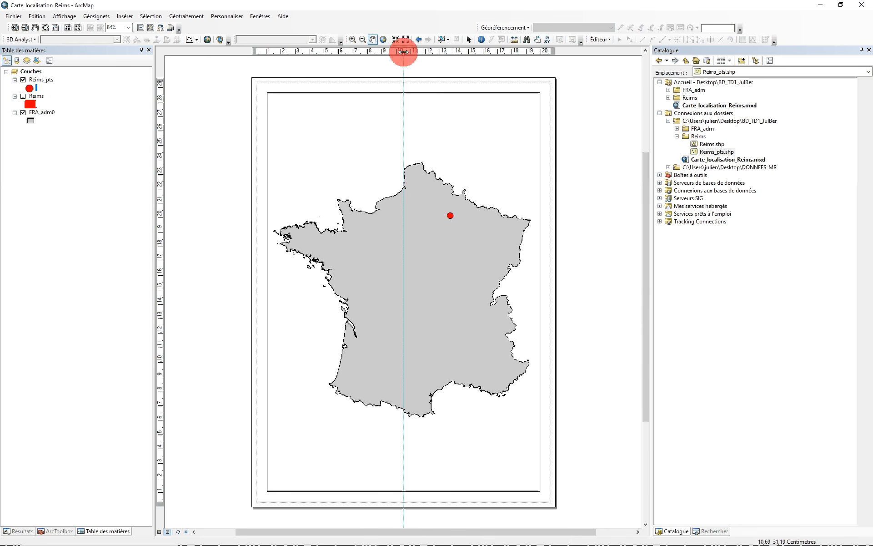
pyautogui.moveTo(404, 52); pyautogui.dragTo(622, 92)
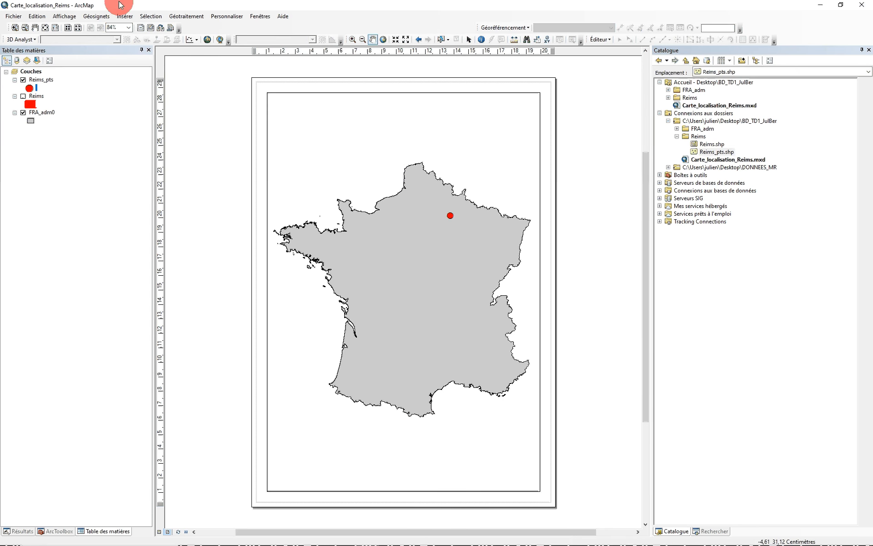
# Insert a text element reading "Carte de localisation de Reims" in the page layout.
pyautogui.click(124, 16)
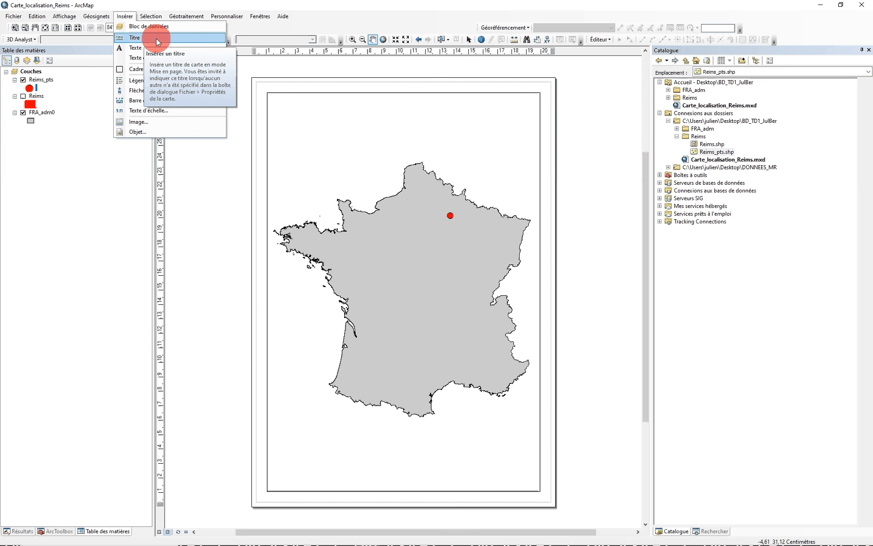
pyautogui.click(146, 48)
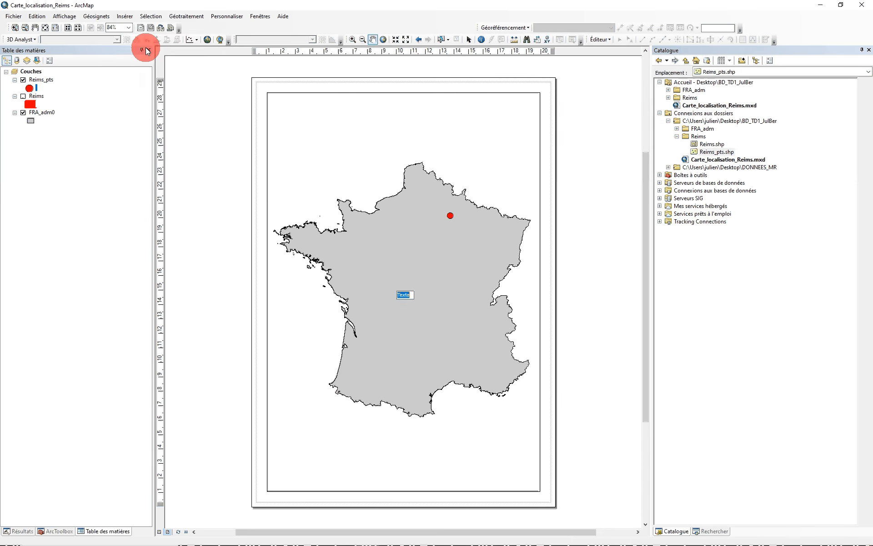
pyautogui.press('Return')
pyautogui.click(429, 297)
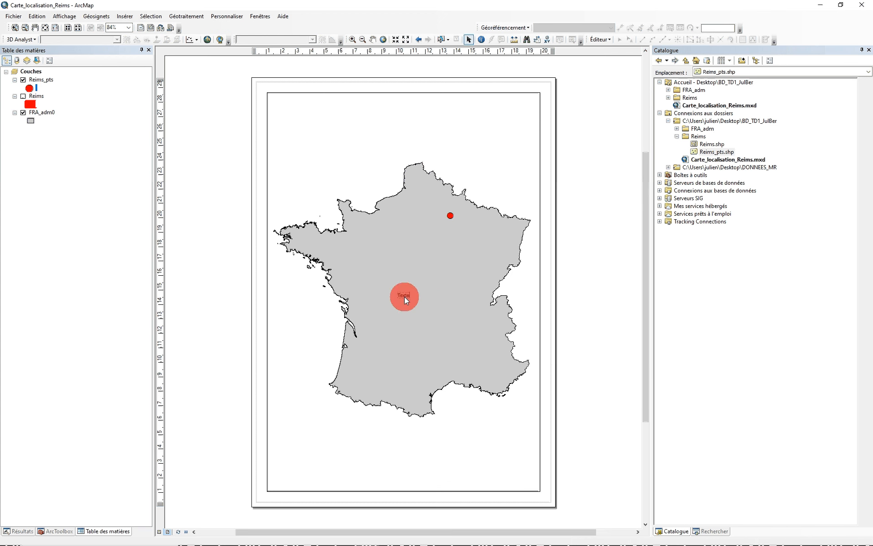
pyautogui.press('BackSpace')
pyautogui.write('Carte de localisation de reims')
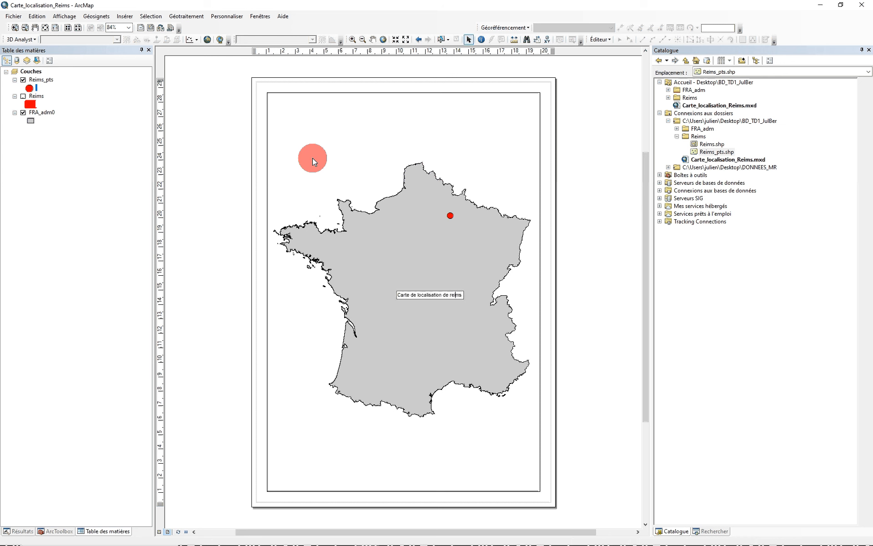
pyautogui.press('BackSpace')
pyautogui.write('R')
pyautogui.click(349, 208)
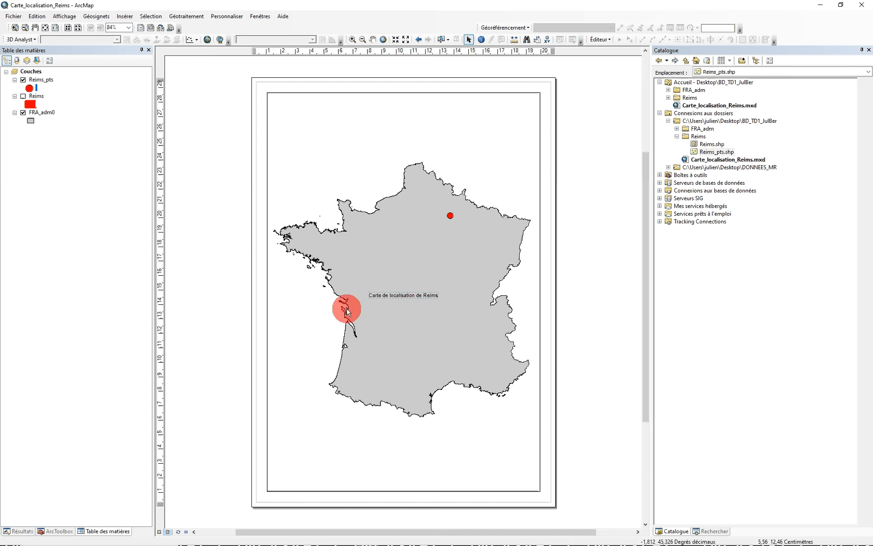
# Set the map title's text symbol to size 26 and bold, keeping the Arial font.
pyautogui.doubleClick(391, 306)
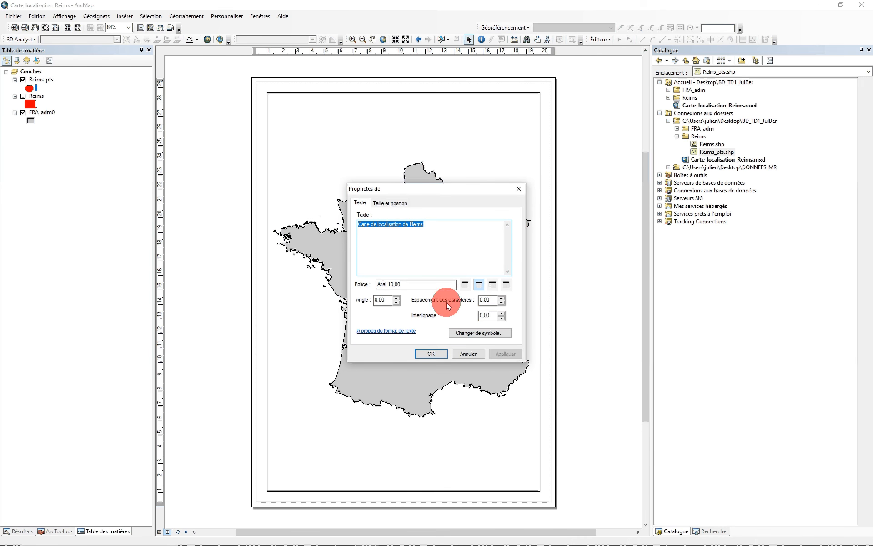
pyautogui.click(392, 203)
pyautogui.click(361, 203)
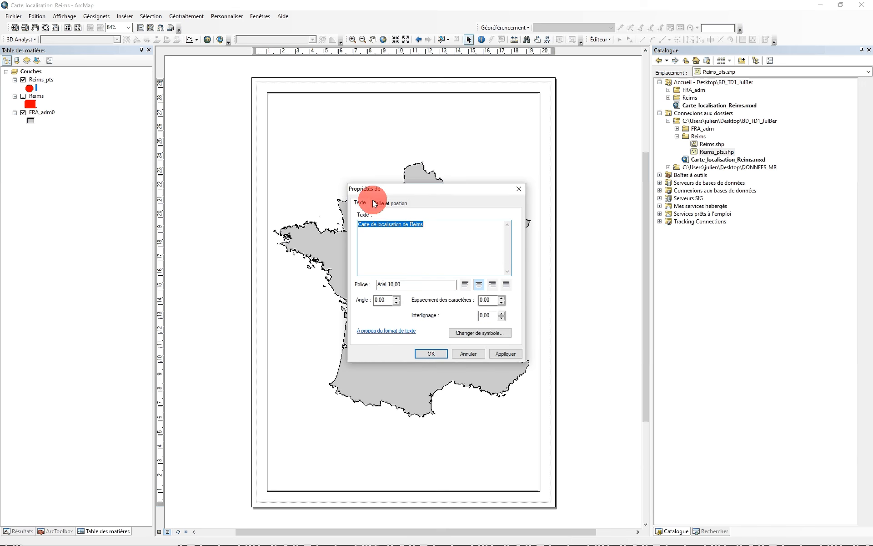
pyautogui.click(476, 332)
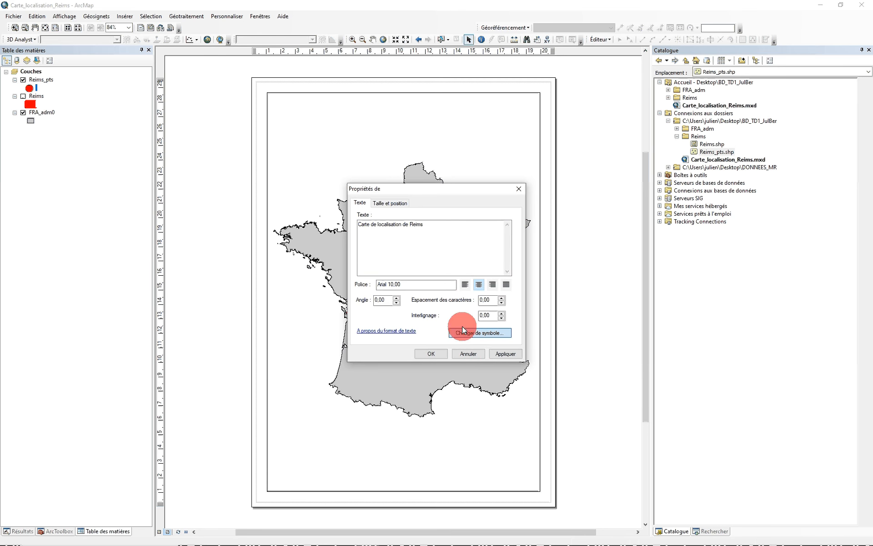
pyautogui.click(450, 332)
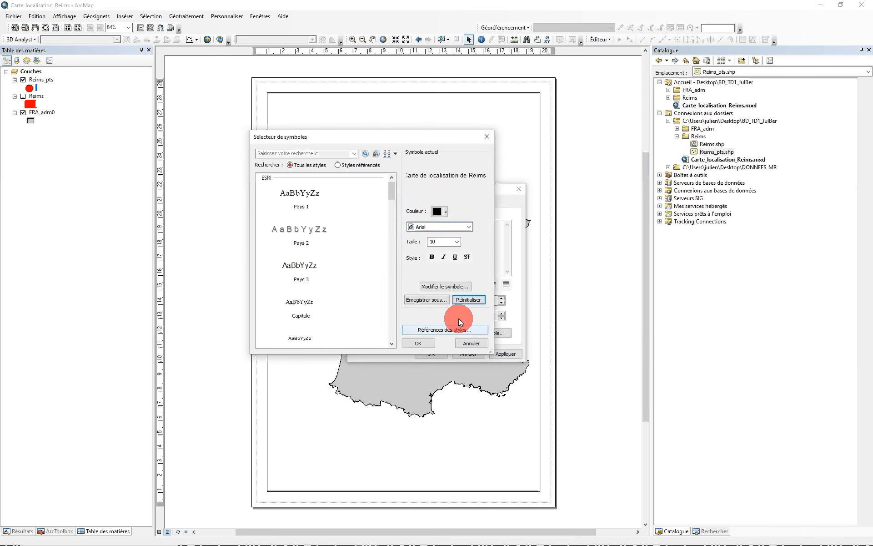
pyautogui.click(437, 244)
pyautogui.click(457, 241)
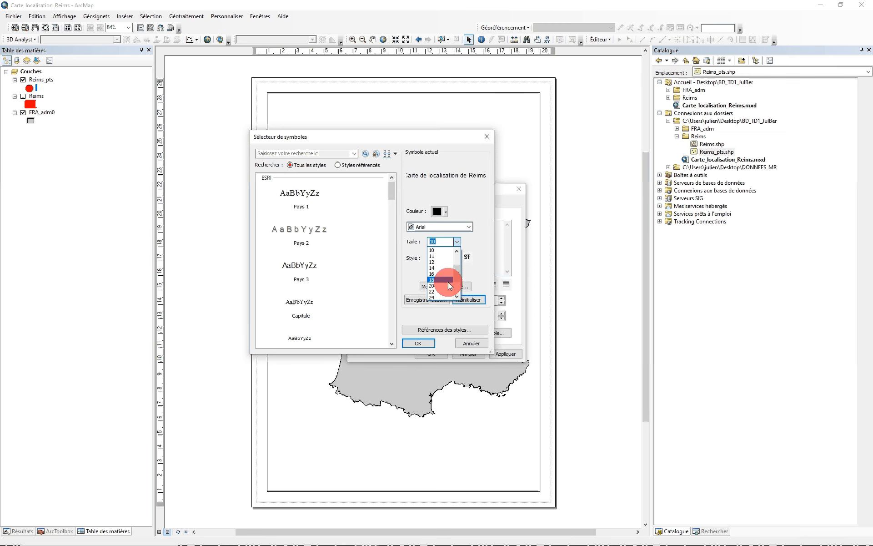
pyautogui.click(434, 275)
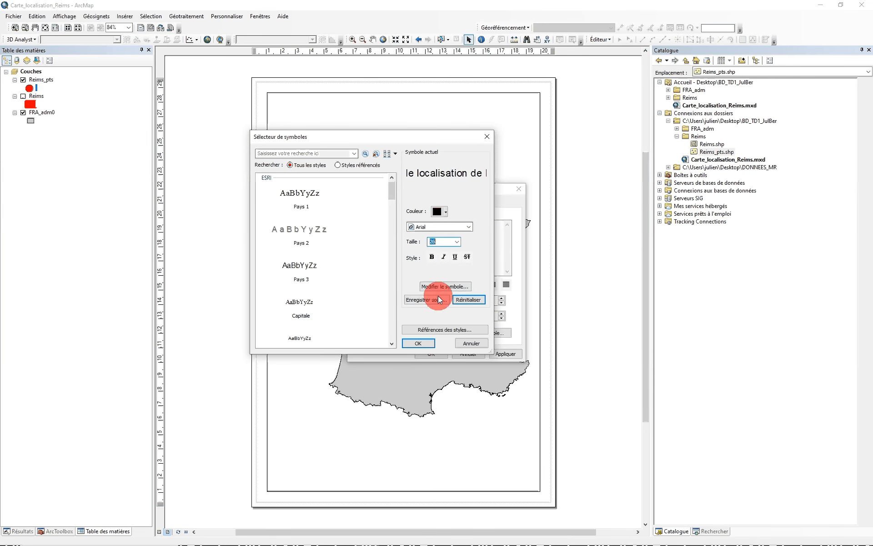
pyautogui.click(432, 257)
pyautogui.click(420, 343)
pyautogui.click(430, 353)
# Move the title above the map of France and centre it on a vertical guide placed at the page's middle.
pyautogui.moveTo(400, 302); pyautogui.dragTo(393, 125)
pyautogui.click(399, 51)
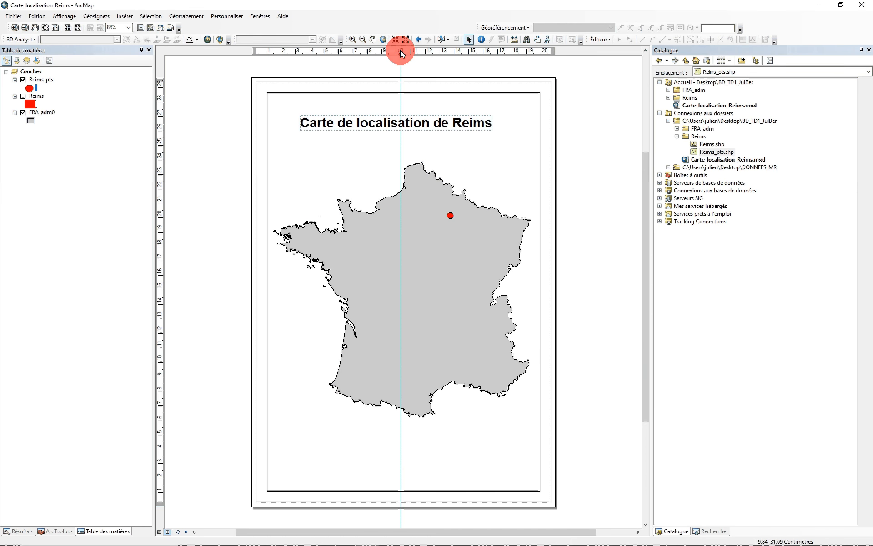
pyautogui.moveTo(402, 53); pyautogui.dragTo(403, 53)
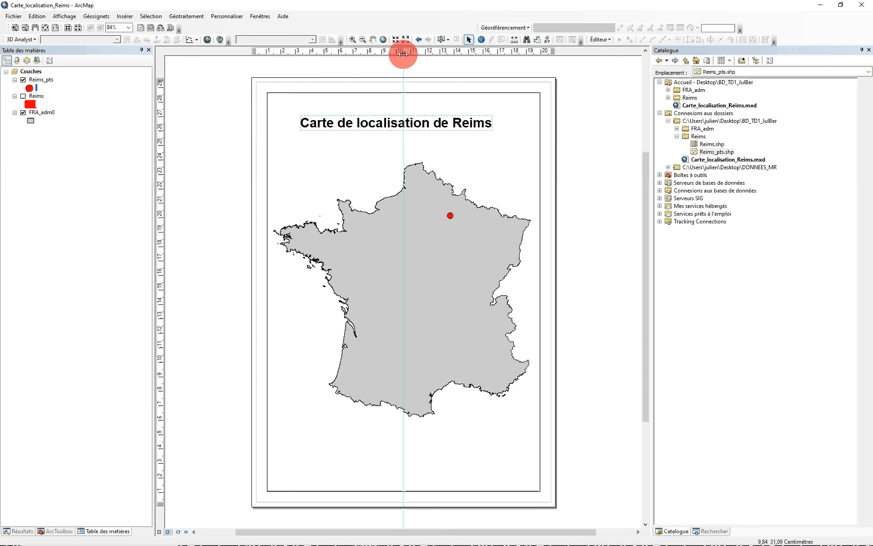
pyautogui.click(361, 132)
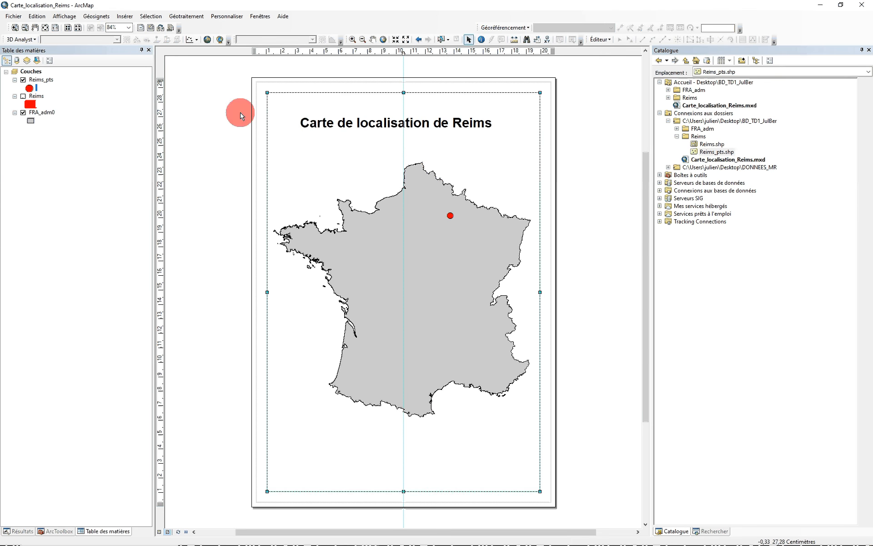
pyautogui.click(318, 121)
pyautogui.moveTo(317, 121)
pyautogui.mouseDown()
pyautogui.moveTo(288, 117)
pyautogui.moveTo(341, 115)
pyautogui.moveTo(332, 117)
pyautogui.mouseUp()
pyautogui.click(183, 109)
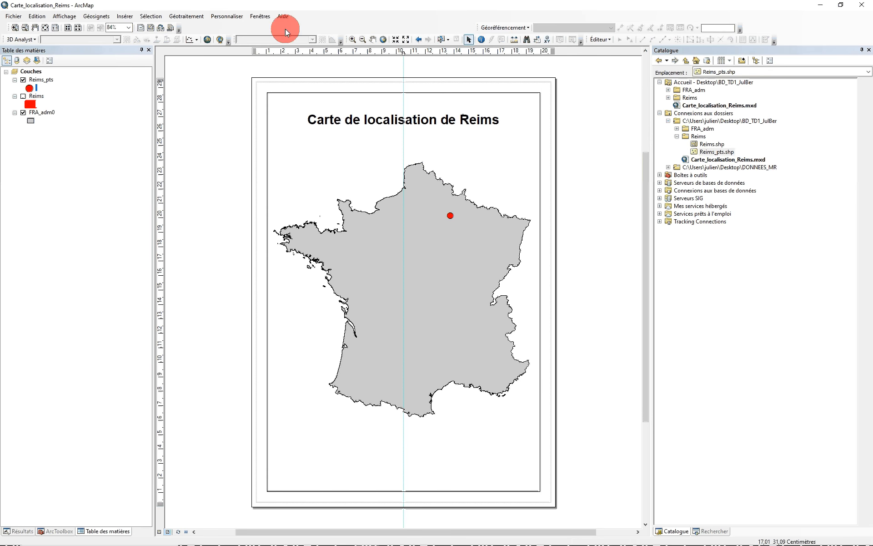
# Insert a Nord Esri 2 north arrow, place it northwest of France below the title and reduce its size.
pyautogui.click(123, 16)
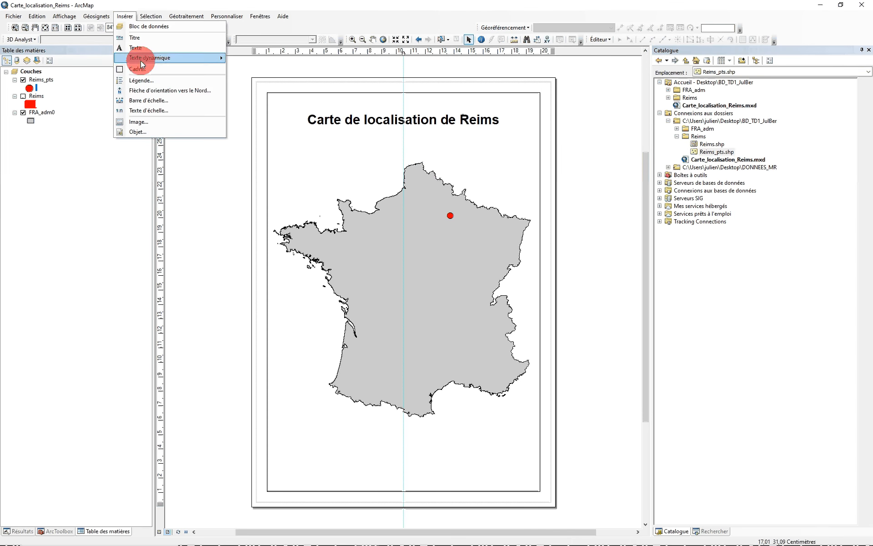
pyautogui.click(138, 93)
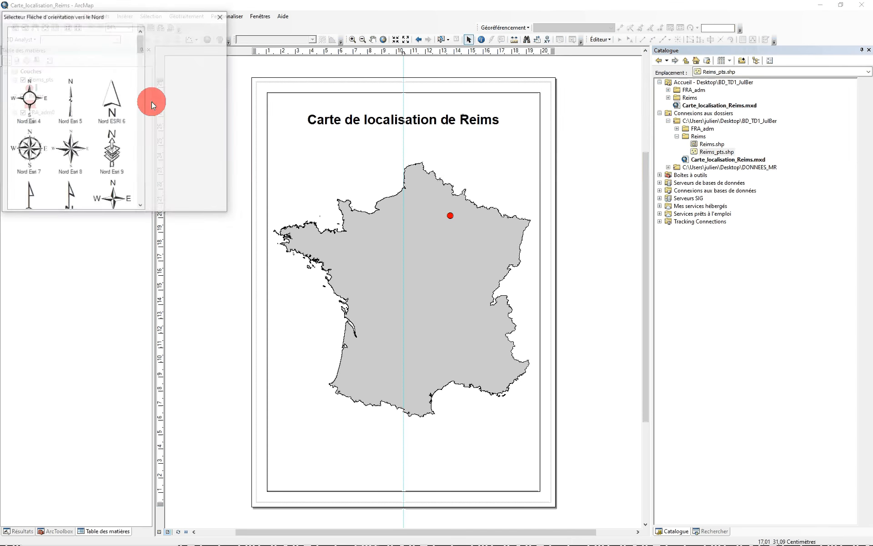
pyautogui.click(69, 29)
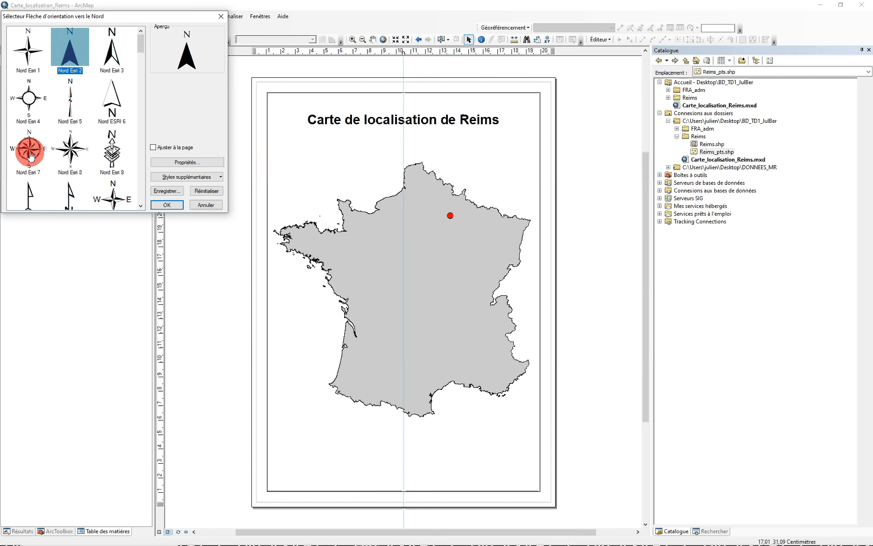
pyautogui.click(165, 204)
pyautogui.click(349, 349)
pyautogui.moveTo(350, 353); pyautogui.dragTo(296, 177)
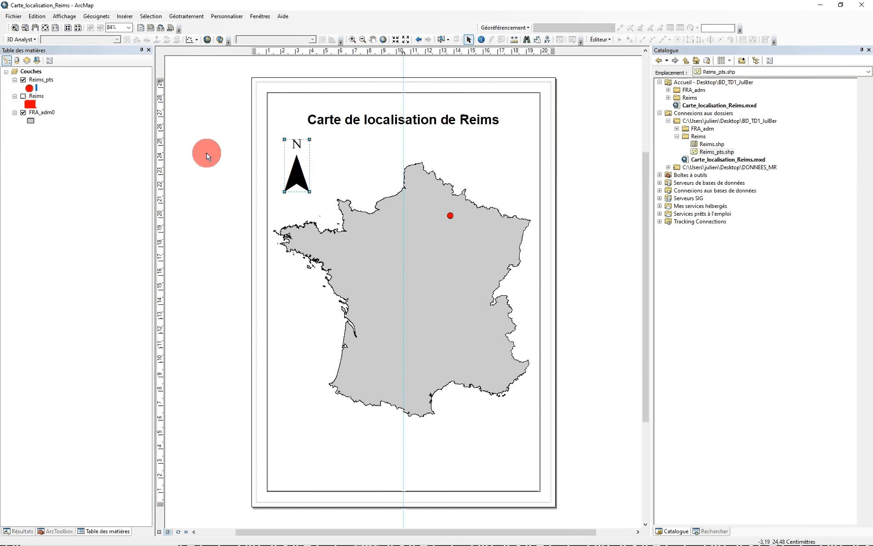
pyautogui.moveTo(310, 139); pyautogui.dragTo(301, 174)
pyautogui.click(242, 162)
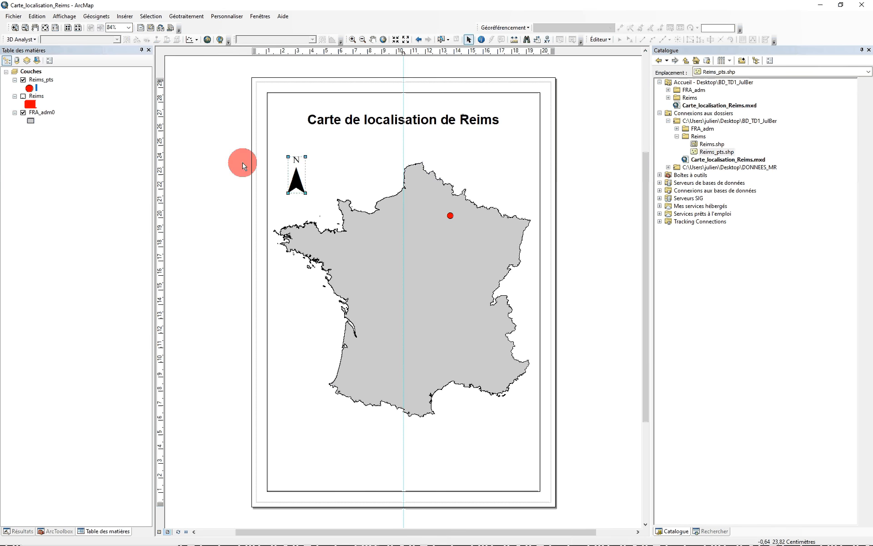
# Start a new scale bar in the Barre d'échelle alternée 2 style and open its properties.
pyautogui.click(123, 18)
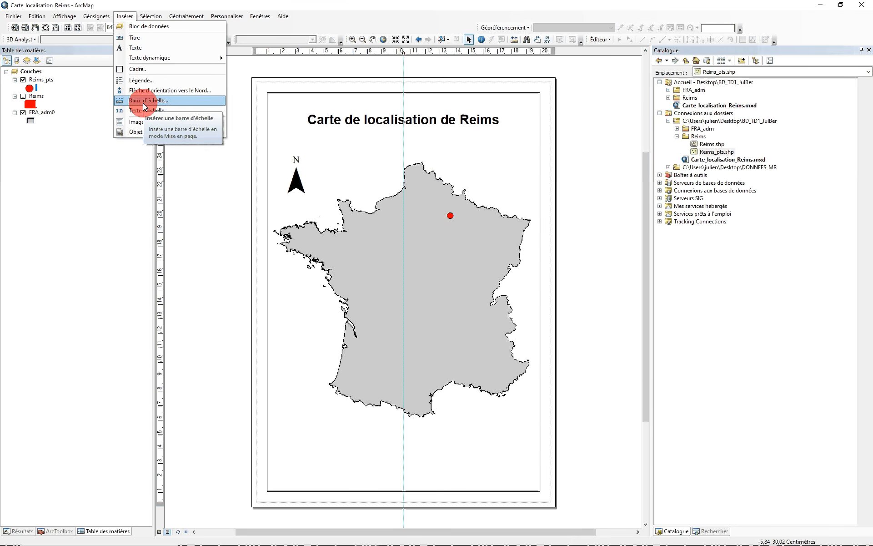
pyautogui.click(143, 100)
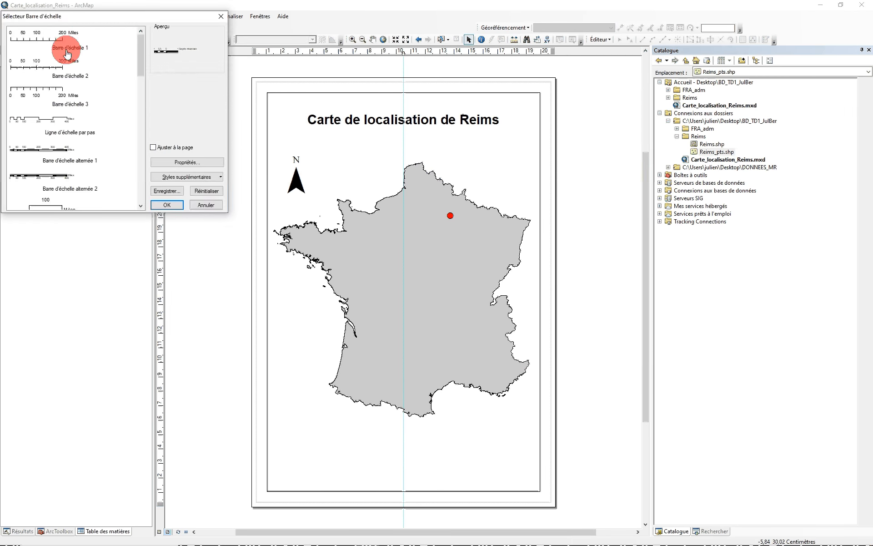
pyautogui.click(58, 147)
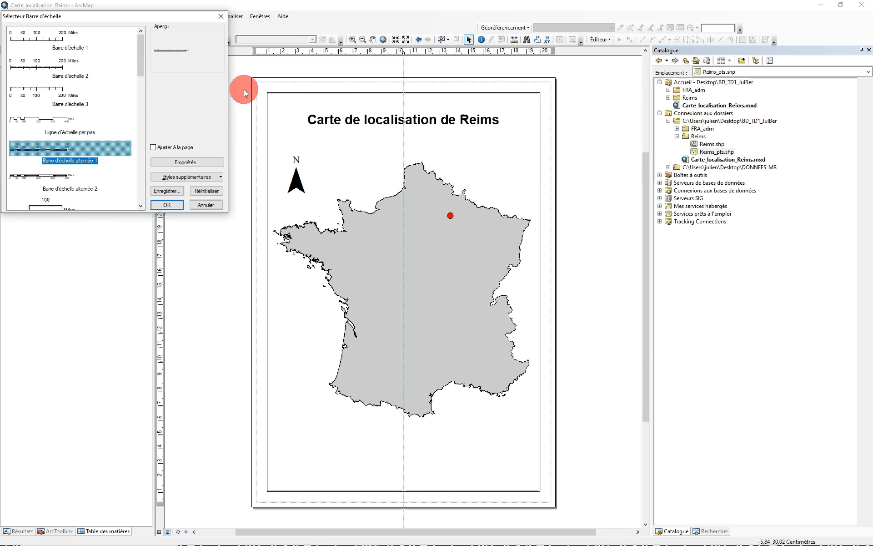
pyautogui.click(54, 175)
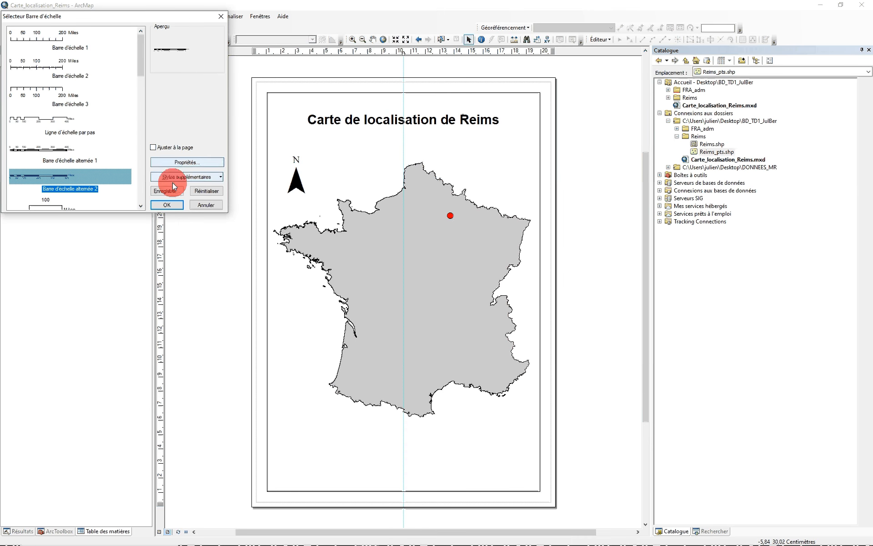
pyautogui.click(166, 161)
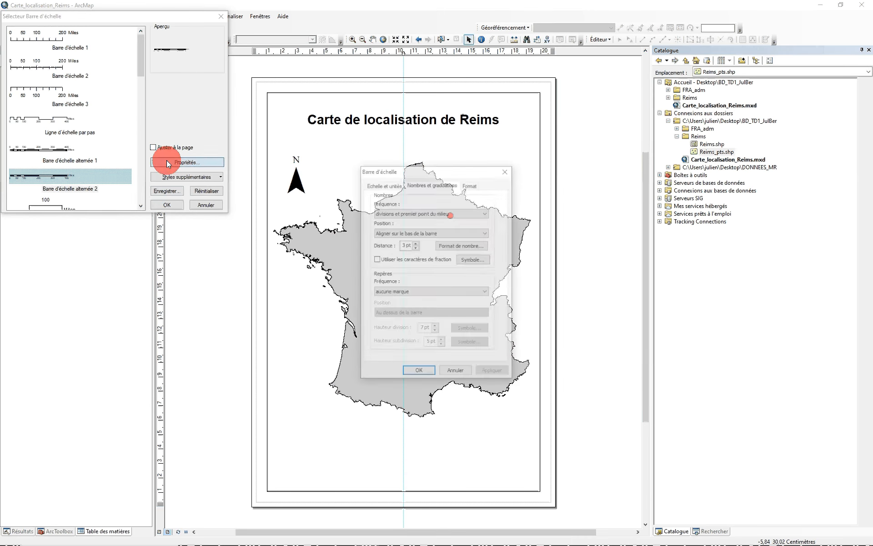
# Set the scale bar's division units to Kilomètres, its label to "km" and its divisions to 2, and insert it.
pyautogui.click(390, 292)
pyautogui.click(389, 291)
pyautogui.click(382, 186)
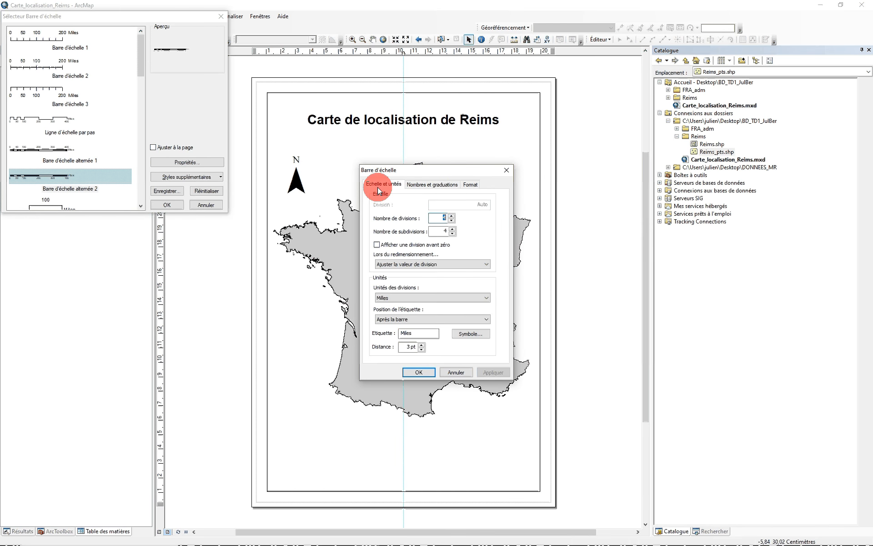
pyautogui.click(412, 297)
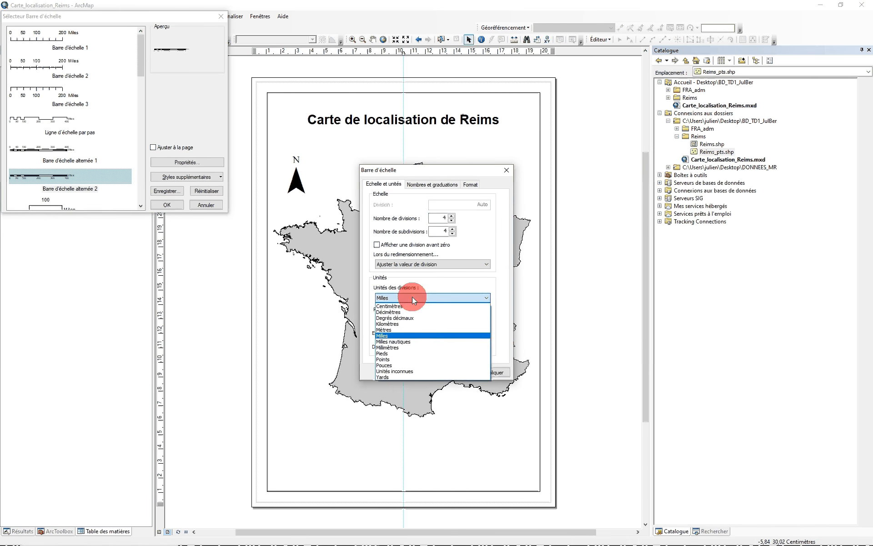
pyautogui.click(391, 323)
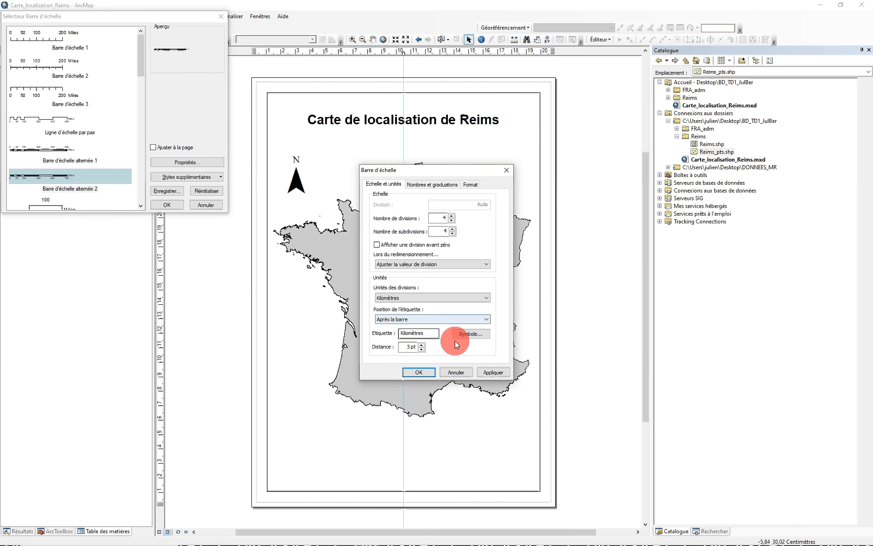
pyautogui.doubleClick(419, 334)
pyautogui.write('km')
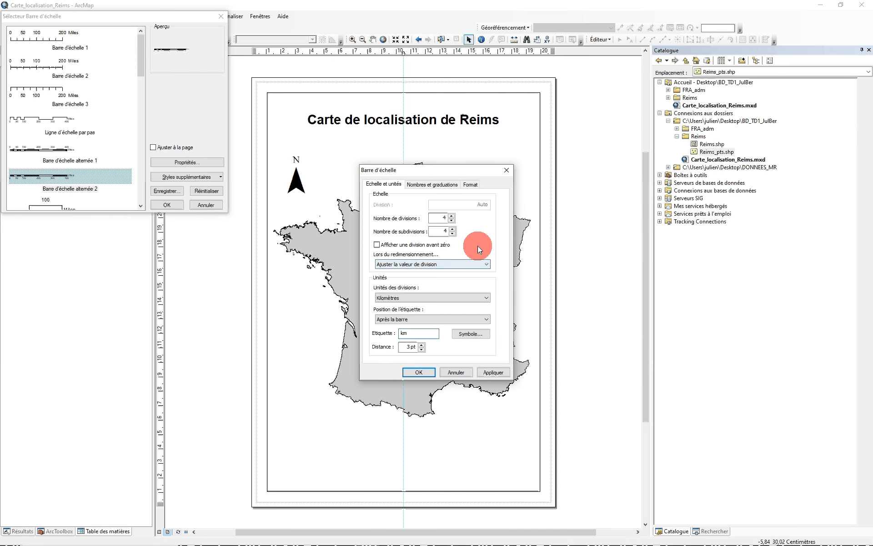
pyautogui.click(452, 235)
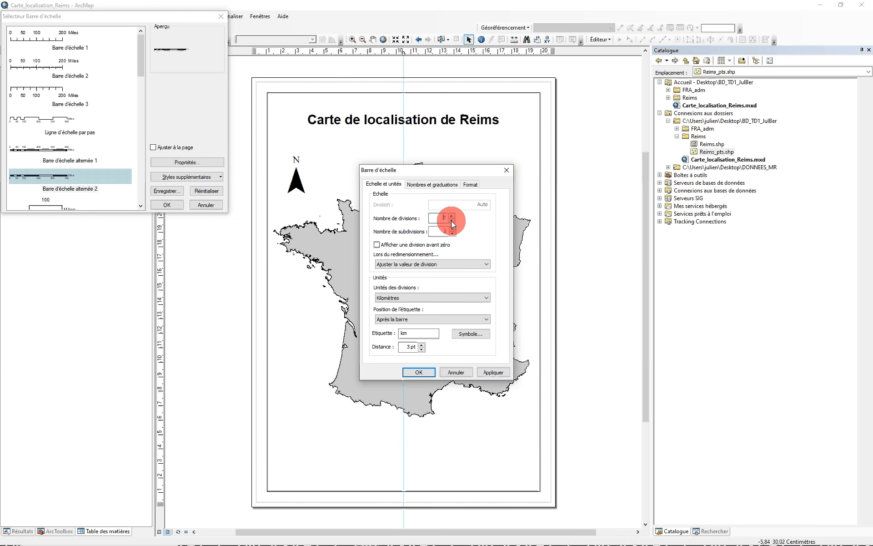
pyautogui.click(419, 370)
pyautogui.click(167, 206)
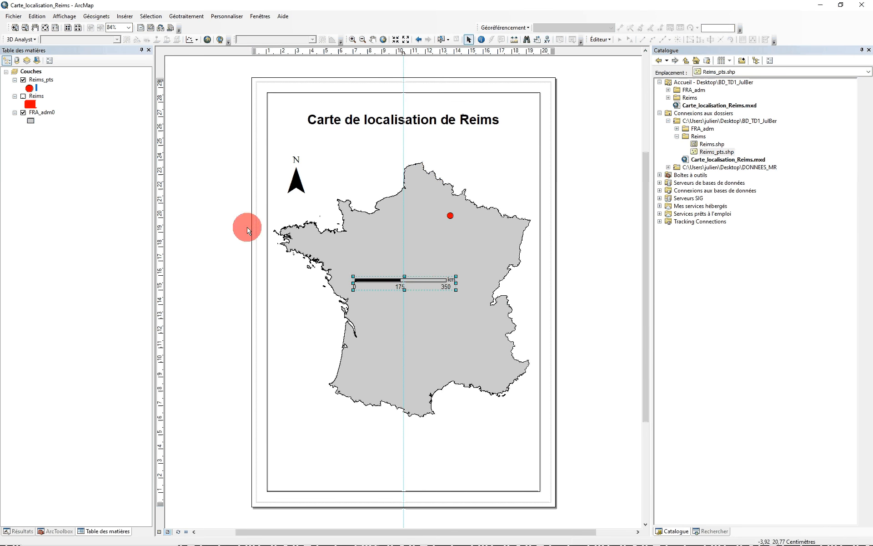
# Move the scale bar below France near the map frame's lower edge and widen it to span 400 km.
pyautogui.moveTo(427, 286); pyautogui.dragTo(421, 480)
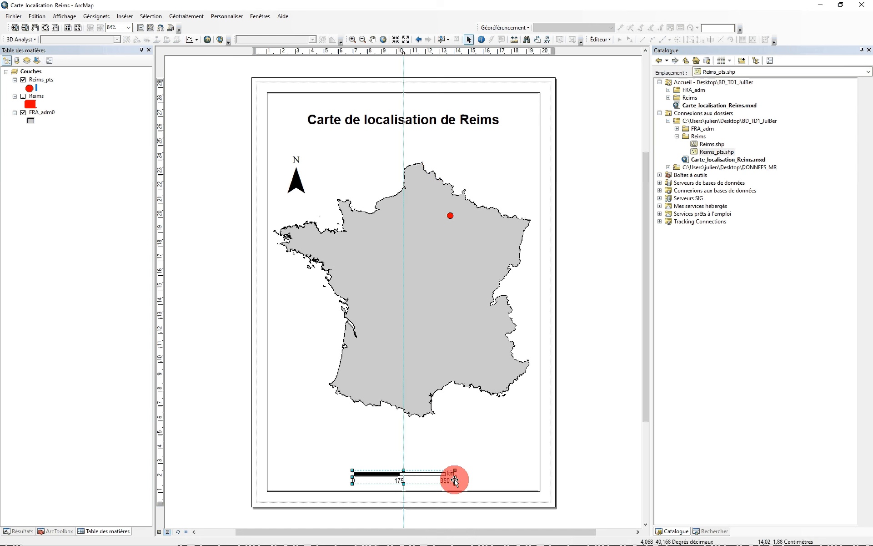
pyautogui.moveTo(455, 479); pyautogui.dragTo(467, 477)
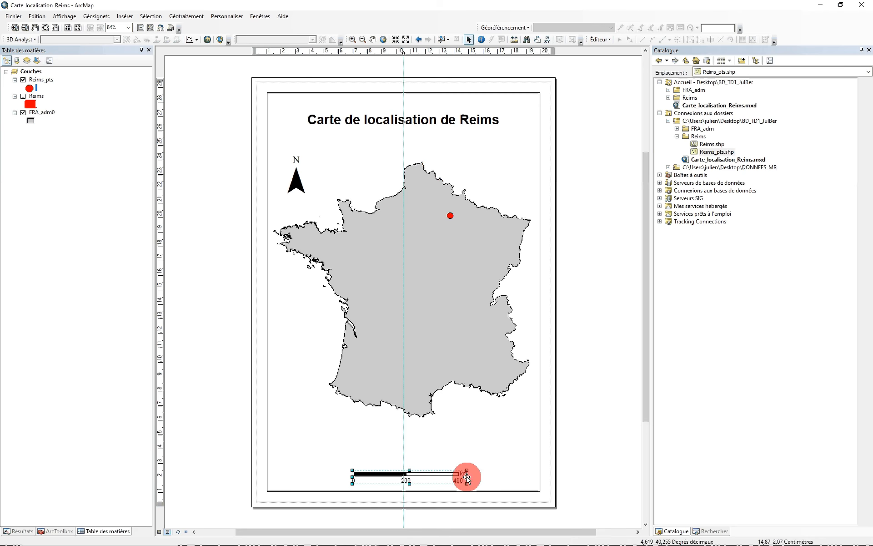
pyautogui.click(419, 468)
pyautogui.click(191, 369)
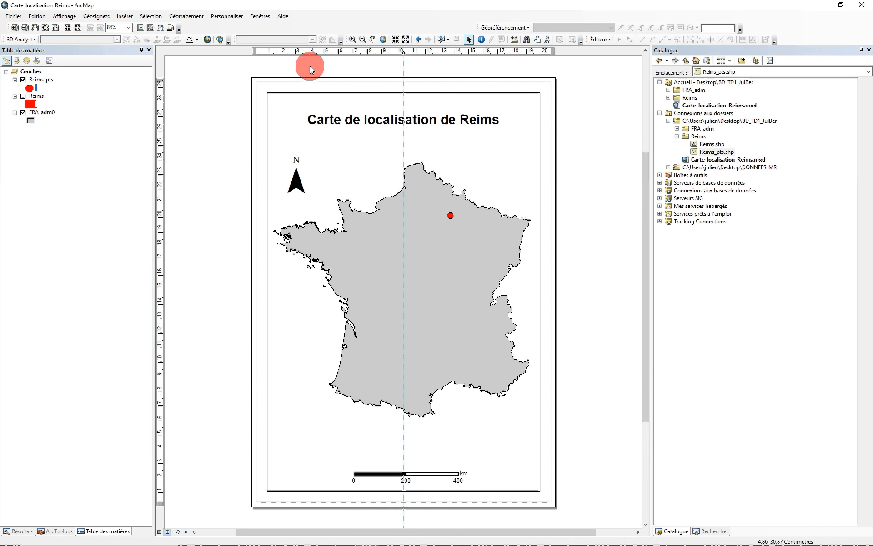
# Insert a legend for Reims_pts and FRA_adm0 with the wizard's default settings and place it southwest of France.
pyautogui.click(125, 16)
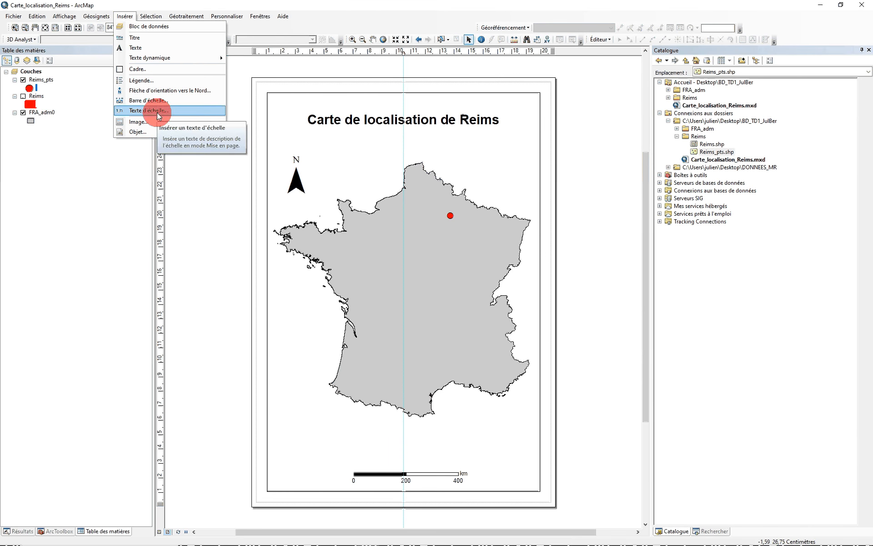
pyautogui.click(165, 82)
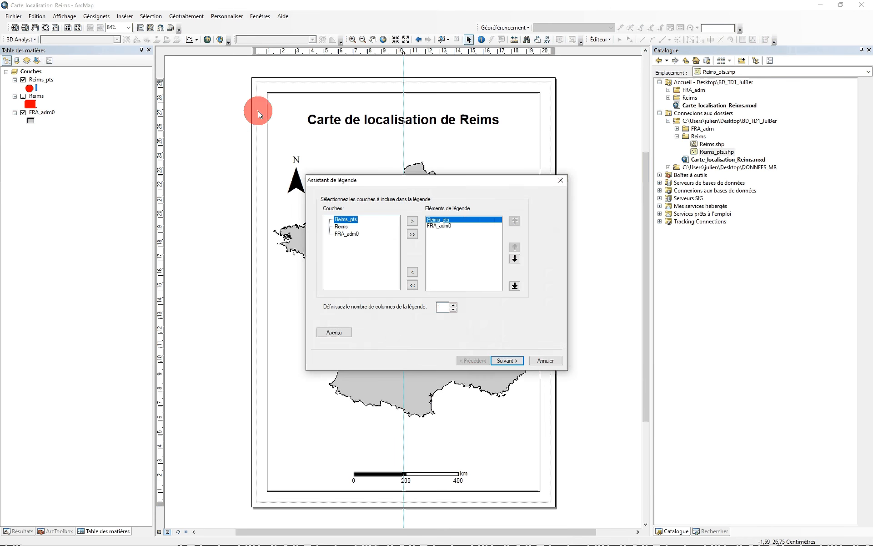
pyautogui.click(432, 222)
pyautogui.click(438, 227)
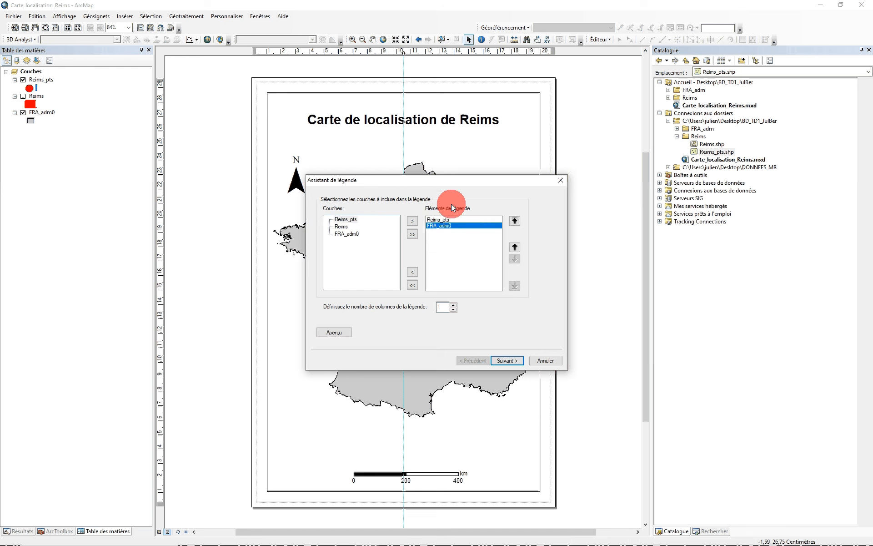
pyautogui.click(443, 221)
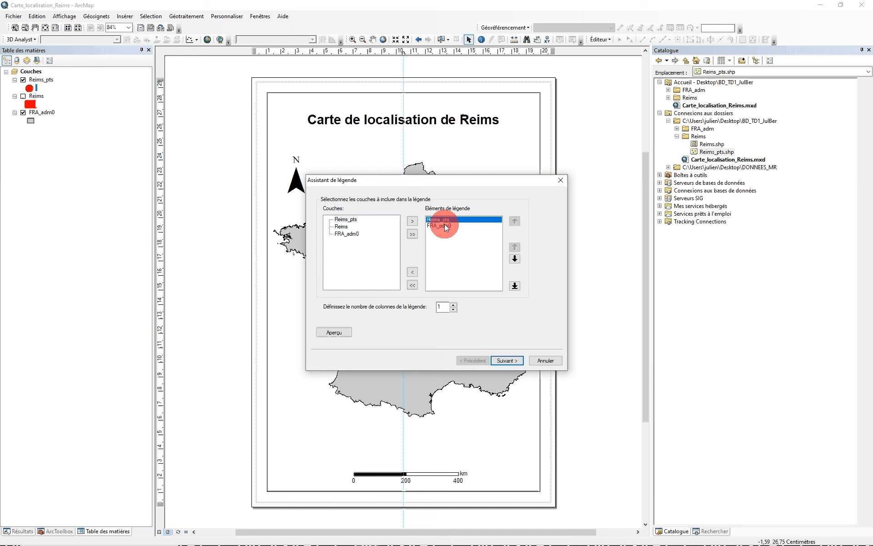
pyautogui.click(441, 225)
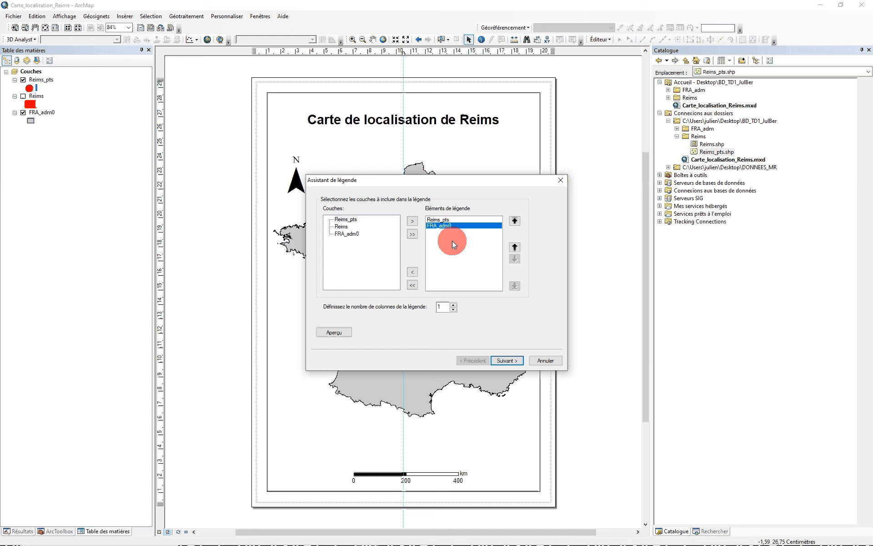
pyautogui.click(508, 361)
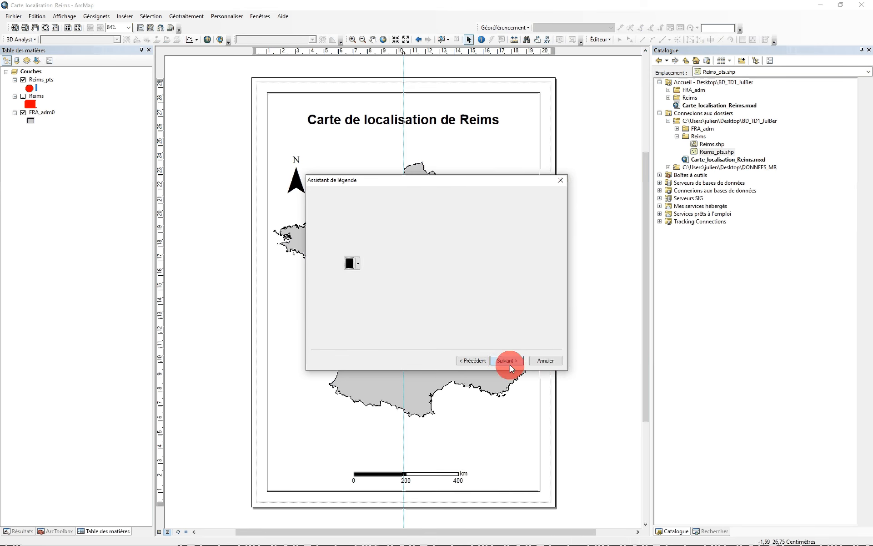
pyautogui.click(508, 360)
pyautogui.click(508, 361)
pyautogui.click(508, 360)
pyautogui.click(509, 359)
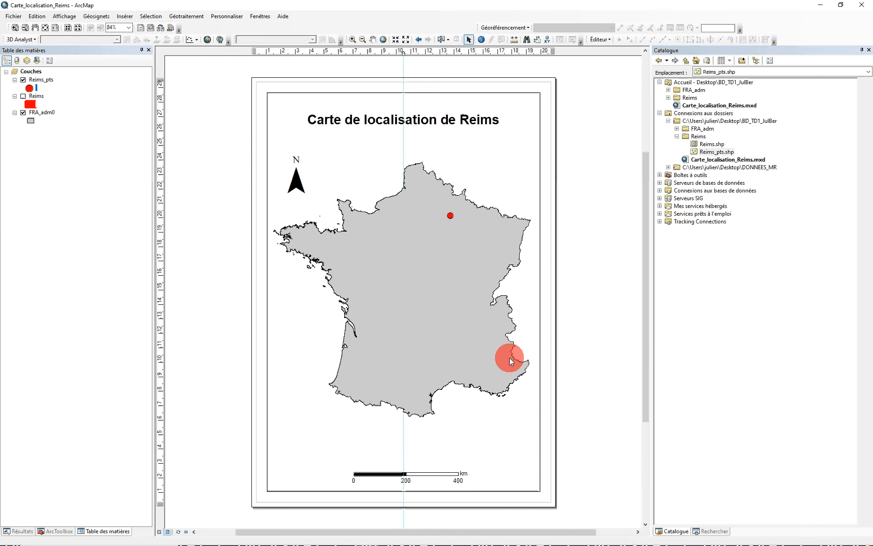
pyautogui.click(367, 341)
pyautogui.moveTo(366, 341); pyautogui.dragTo(294, 448)
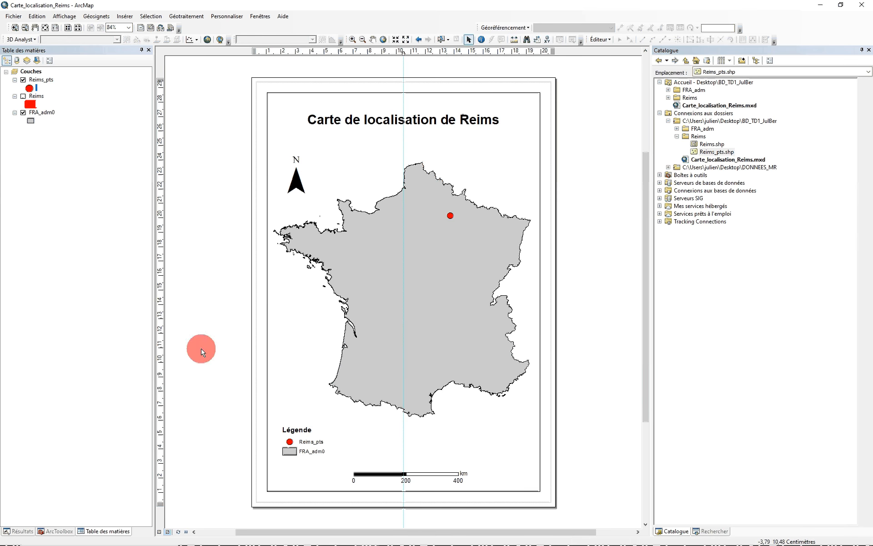
# Rename the Reims_pts layer as Reims.
pyautogui.doubleClick(34, 79)
pyautogui.click(296, 177)
pyautogui.click(291, 172)
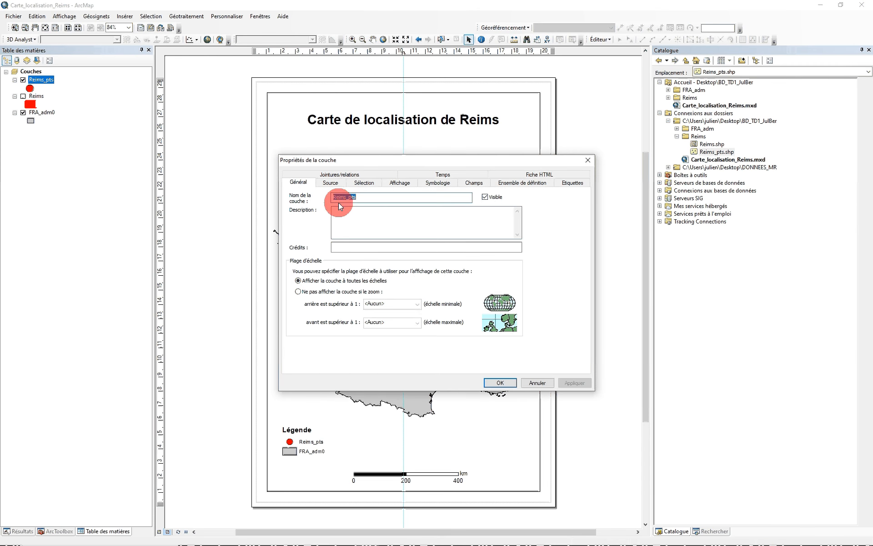
pyautogui.doubleClick(344, 196)
pyautogui.write('Reim')
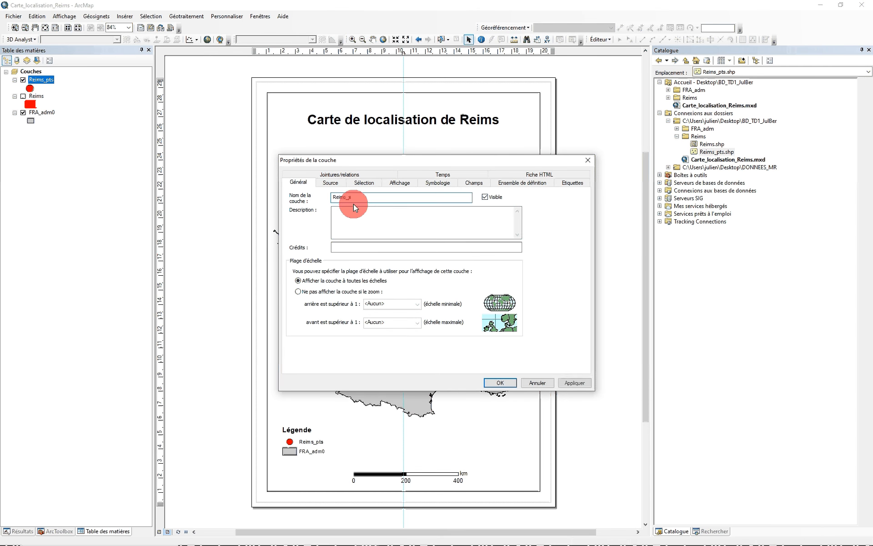
pyautogui.write('s')
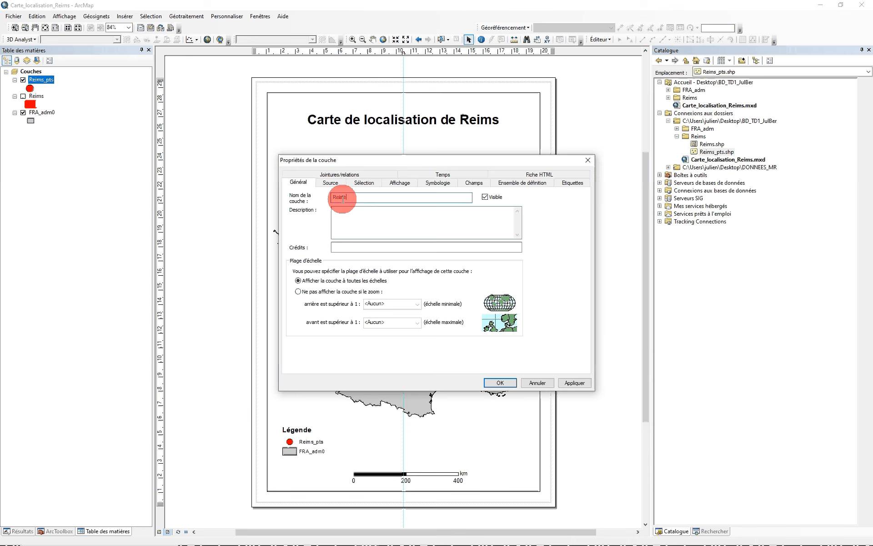
pyautogui.click(500, 382)
# Rename the FRA_adm0 layer as France.
pyautogui.click(44, 112)
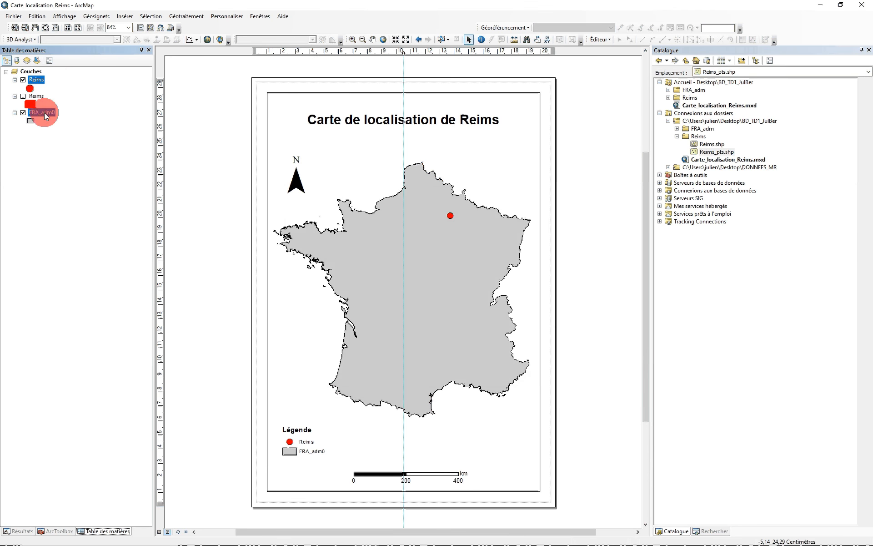
pyautogui.doubleClick(45, 114)
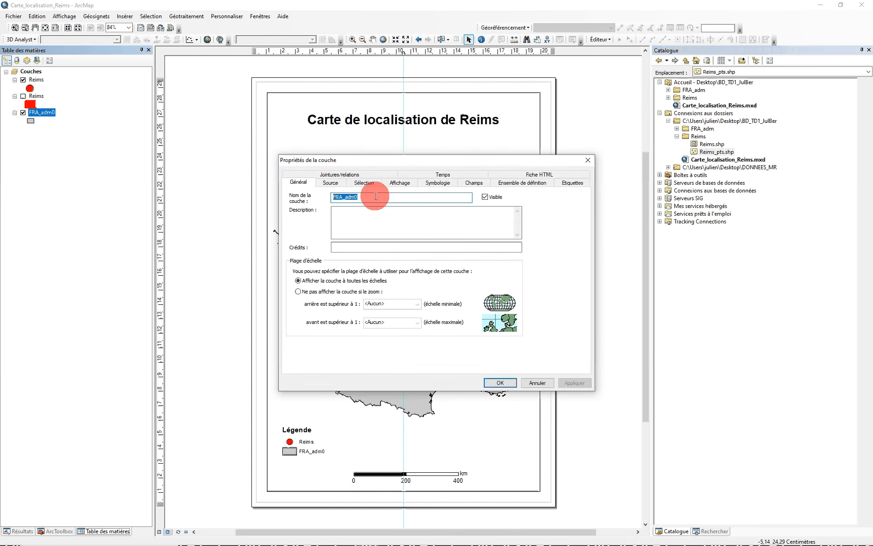
pyautogui.write('France')
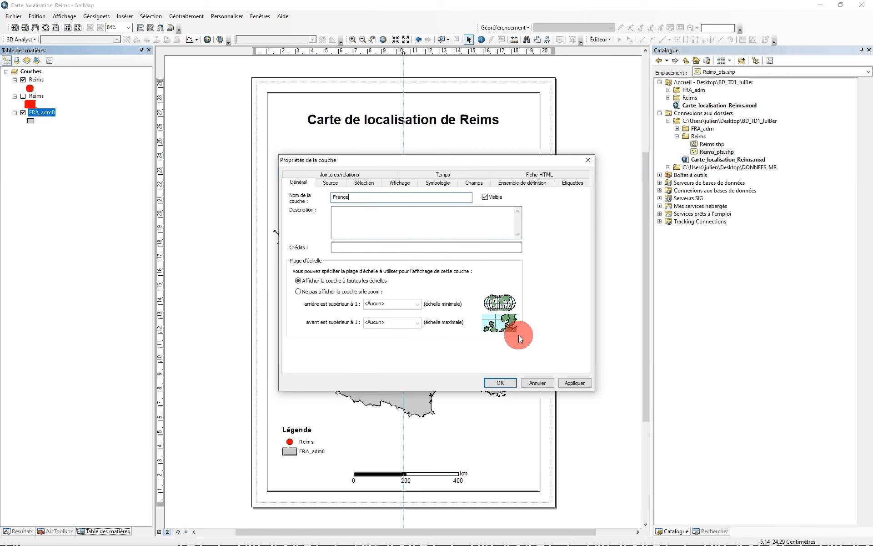
pyautogui.click(503, 380)
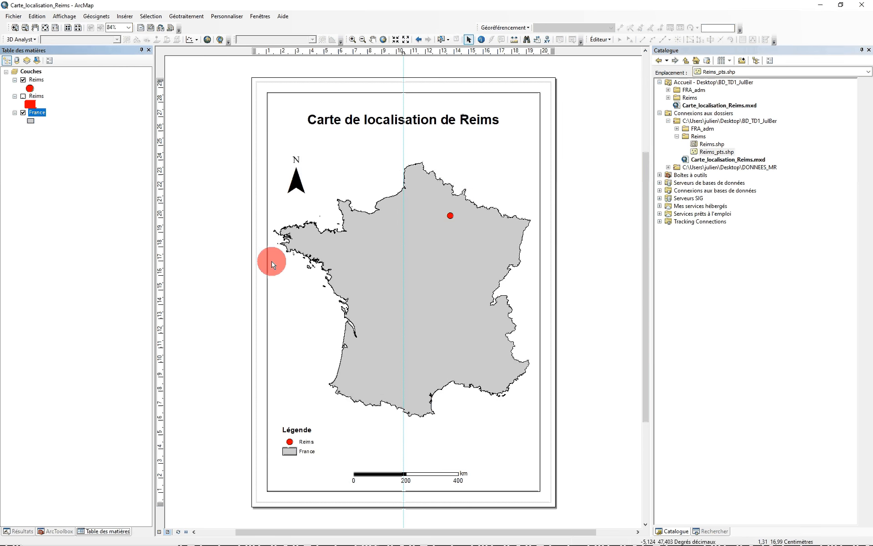
# Enlarge the legend and keep it in the map frame's lower-left corner, beside the scale bar.
pyautogui.click(294, 446)
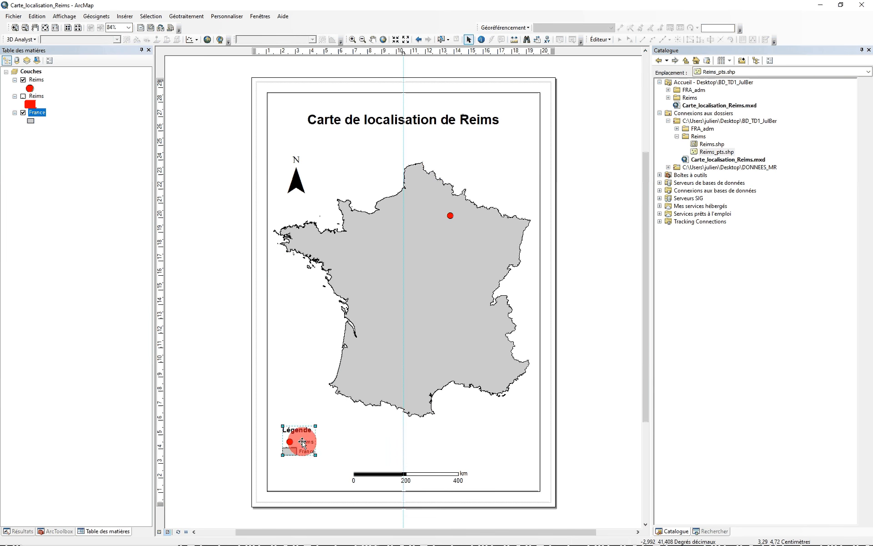
pyautogui.moveTo(315, 455)
pyautogui.mouseDown()
pyautogui.moveTo(341, 473)
pyautogui.moveTo(302, 453)
pyautogui.mouseUp()
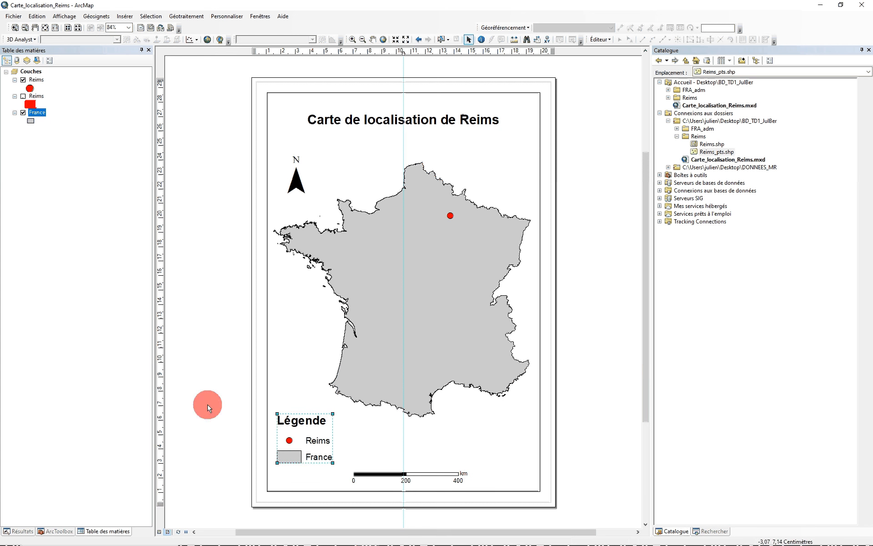
pyautogui.click(212, 392)
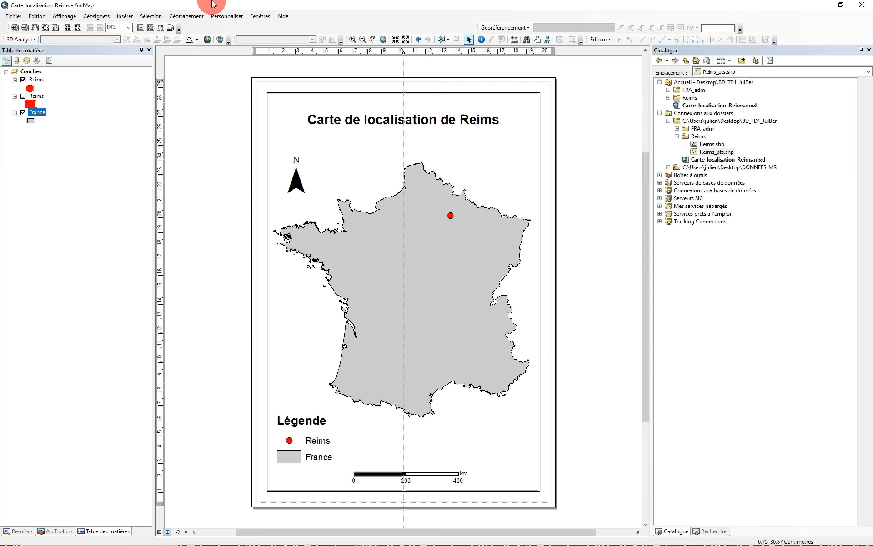
# Insert a text element reading "Source : DIVA-GIS, OSM" in the page layout.
pyautogui.click(124, 16)
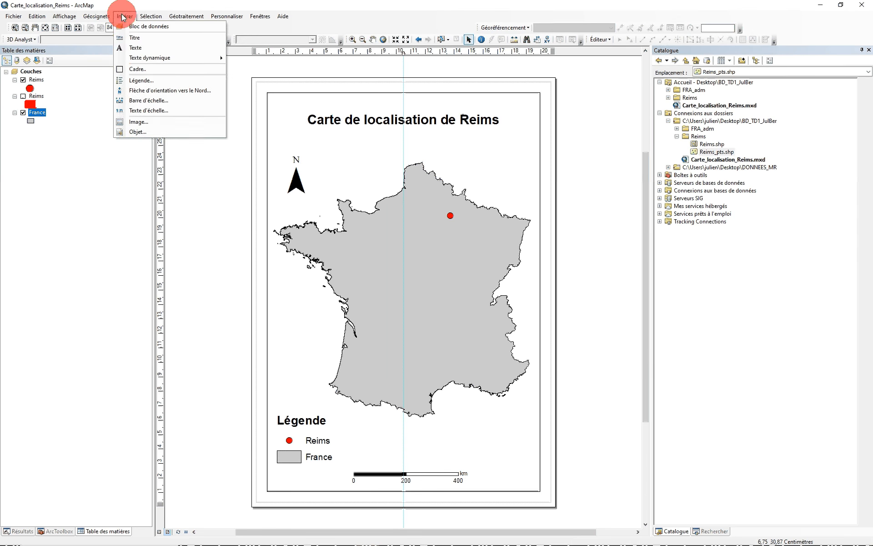
pyautogui.click(135, 47)
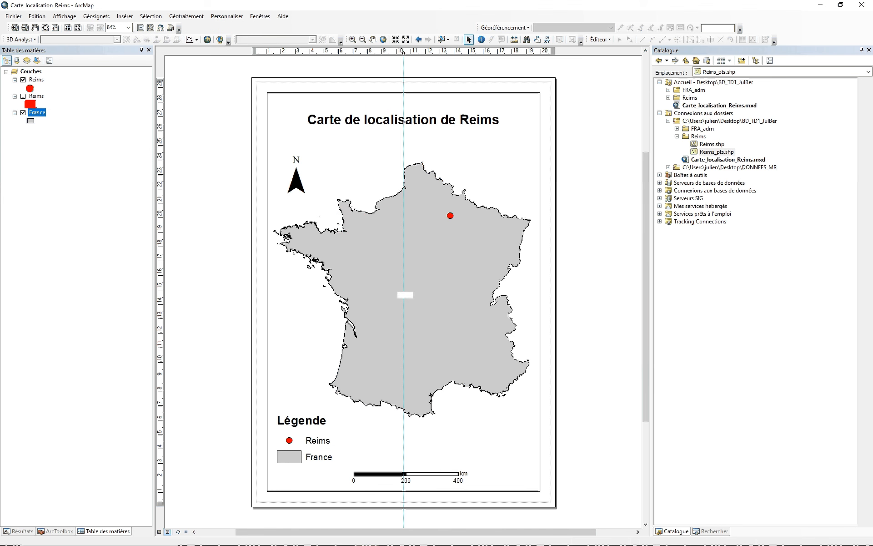
pyautogui.write('Source : DMVA-GIS')
pyautogui.write(', OSM')
pyautogui.click(595, 109)
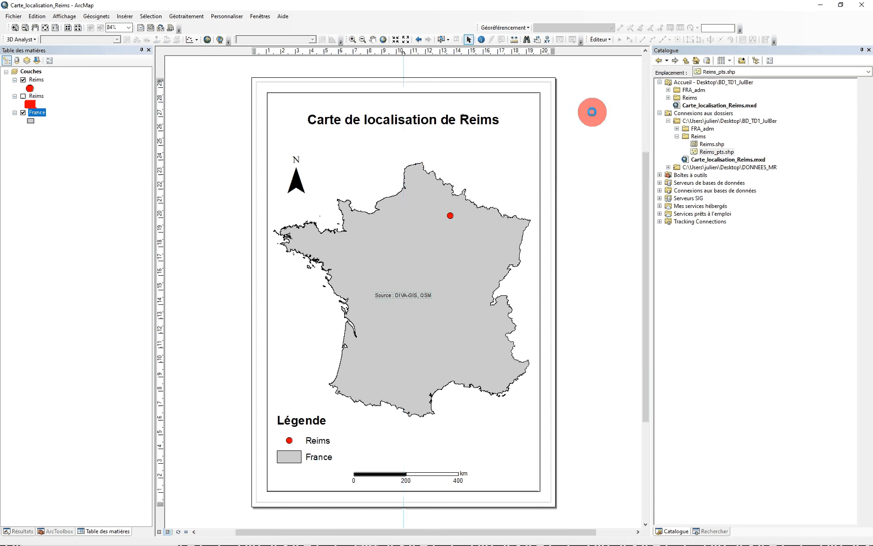
# Place the source text centred just above the scale bar and shift the scale bar slightly left to align with it.
pyautogui.moveTo(390, 293); pyautogui.dragTo(507, 489)
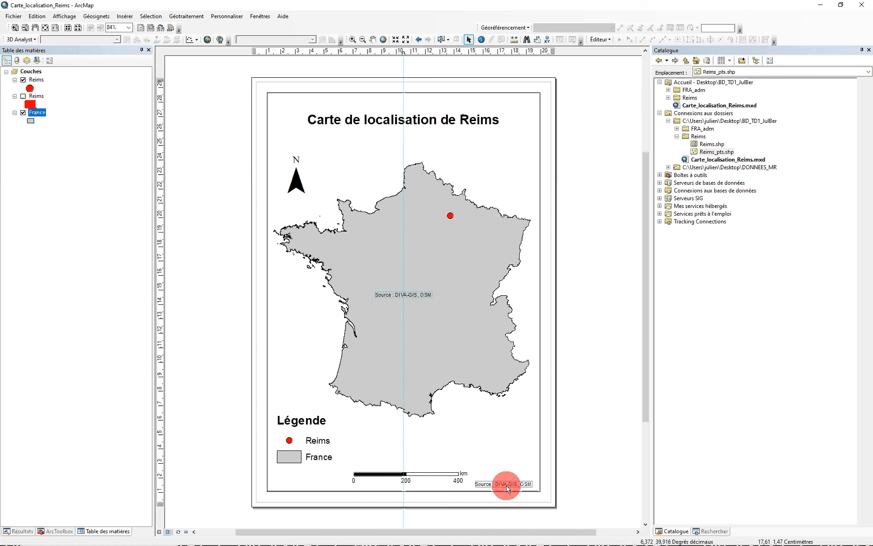
pyautogui.moveTo(423, 473)
pyautogui.mouseDown()
pyautogui.moveTo(428, 464)
pyautogui.moveTo(414, 452)
pyautogui.moveTo(445, 454)
pyautogui.moveTo(418, 460)
pyautogui.moveTo(416, 474)
pyautogui.mouseUp()
pyautogui.moveTo(508, 483); pyautogui.dragTo(395, 448)
pyautogui.click(204, 373)
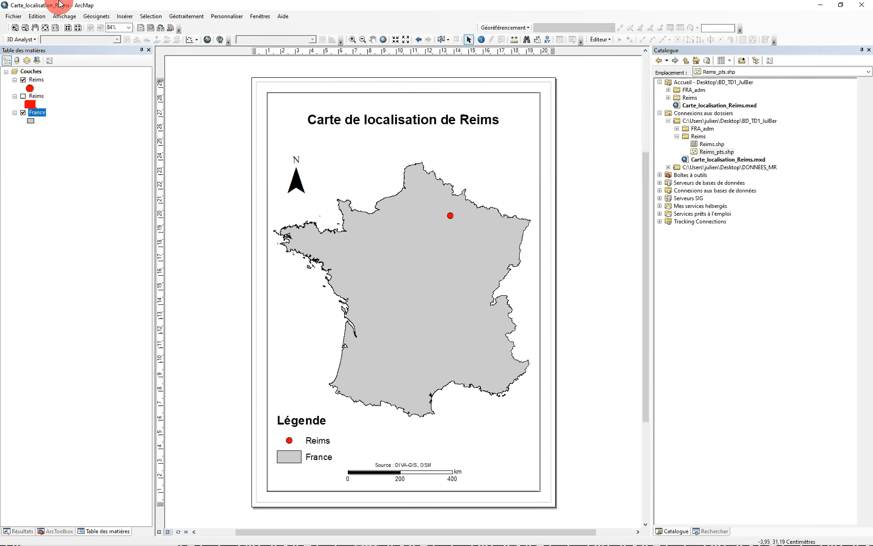
# Save the map document under the new name Carte_localisation_Reims_2 in the BD_TD1_JulBer folder, without replacing the existing file.
pyautogui.click(19, 20)
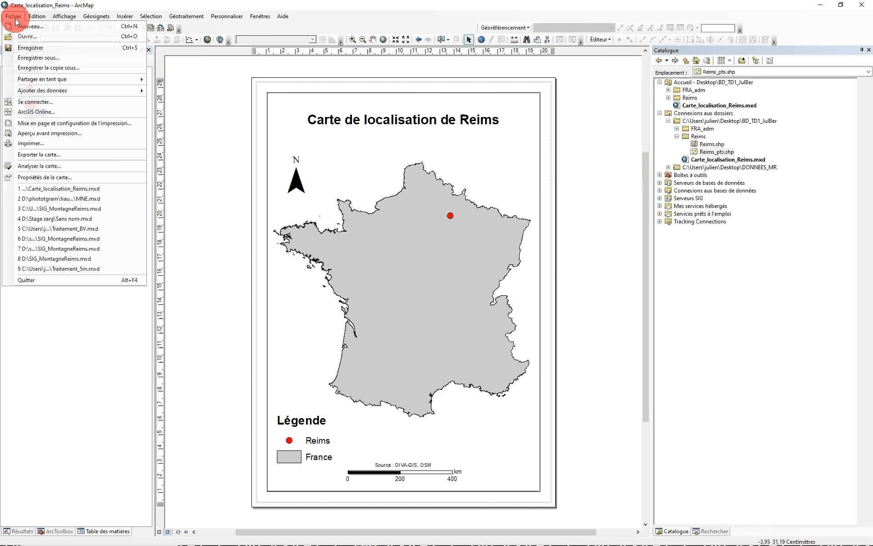
pyautogui.click(29, 58)
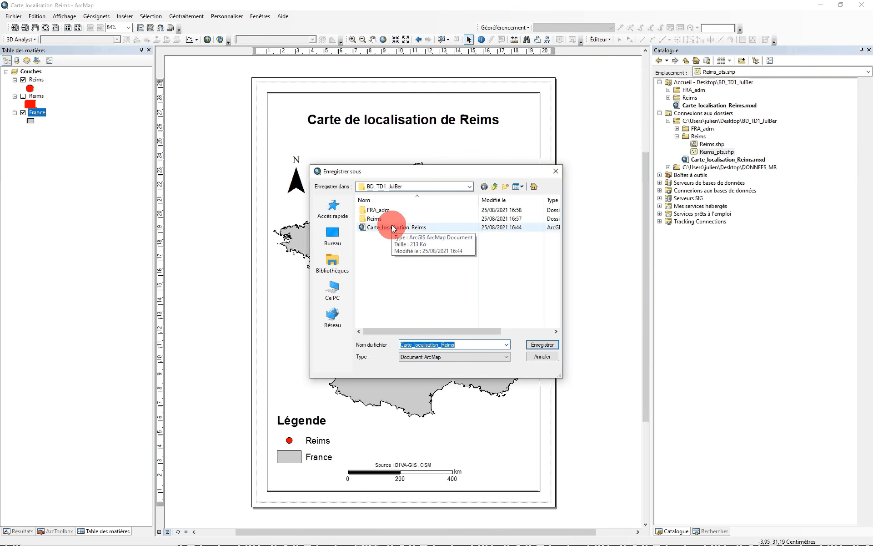
pyautogui.click(536, 347)
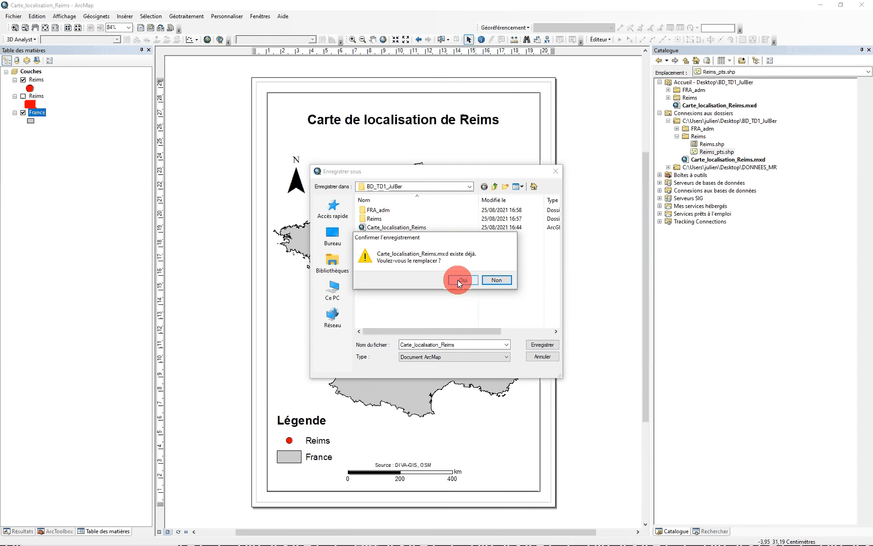
pyautogui.click(500, 279)
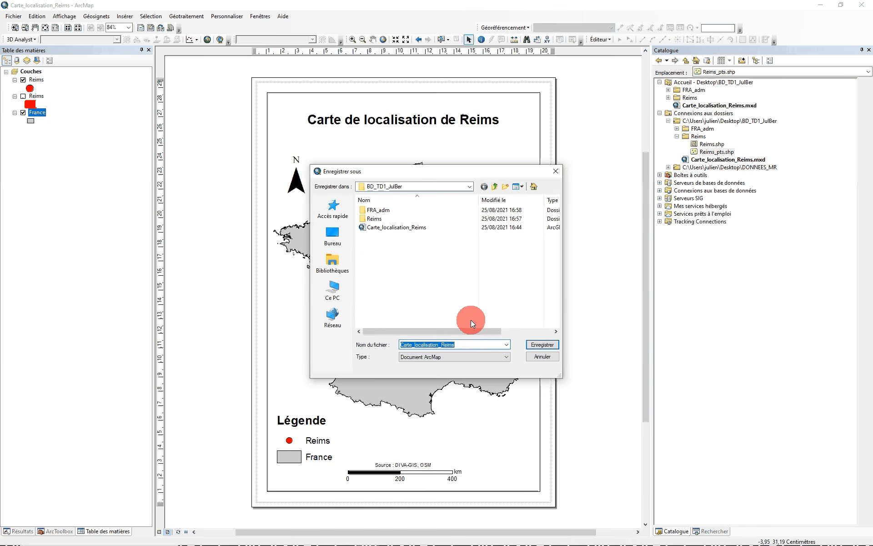
pyautogui.click(467, 346)
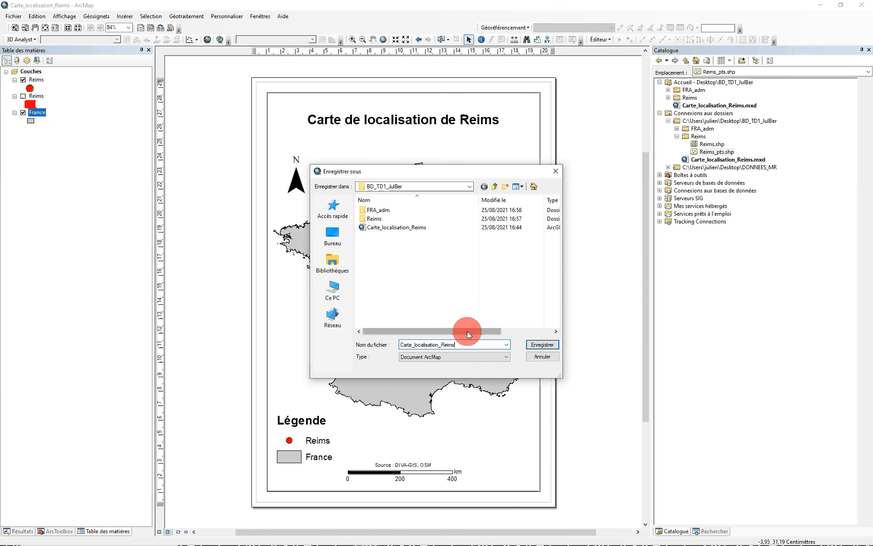
pyautogui.write('_2')
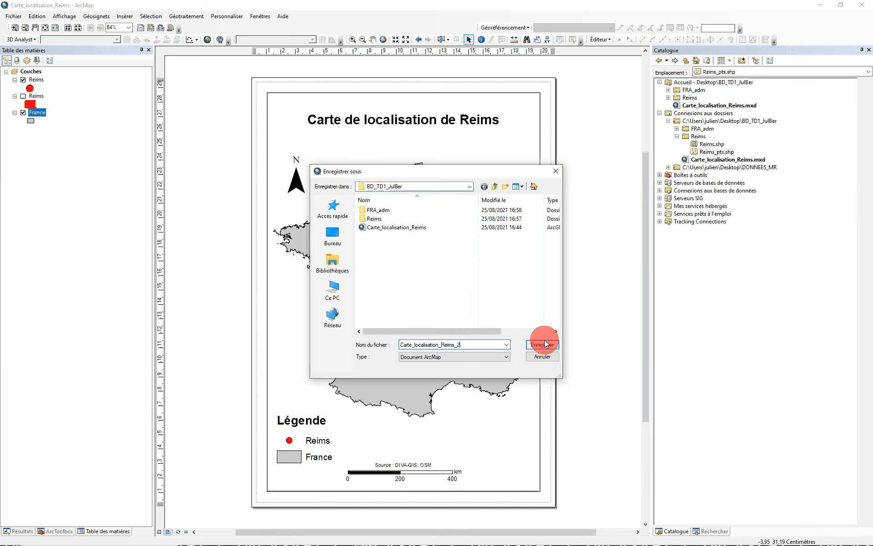
pyautogui.click(544, 342)
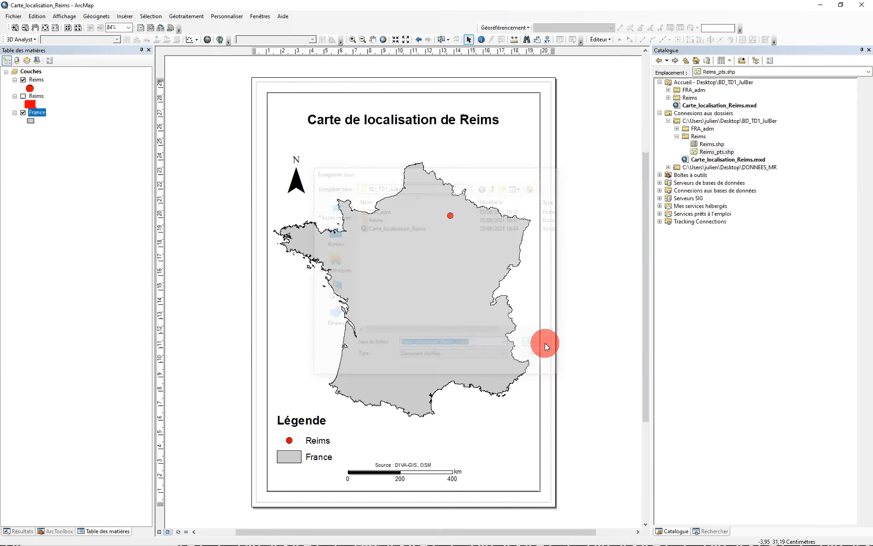
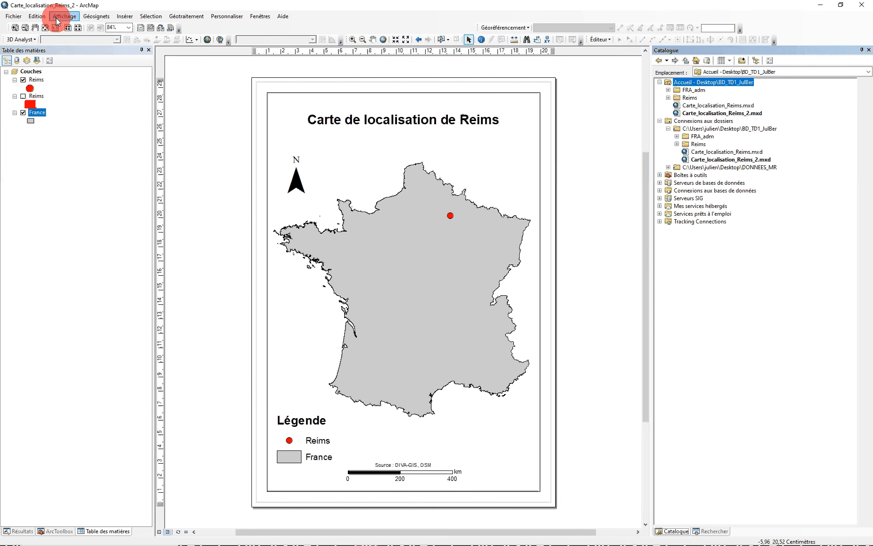
# Begin exporting the map as a JPEG, with the BD_TD1_JulBer folder as the destination.
pyautogui.click(13, 17)
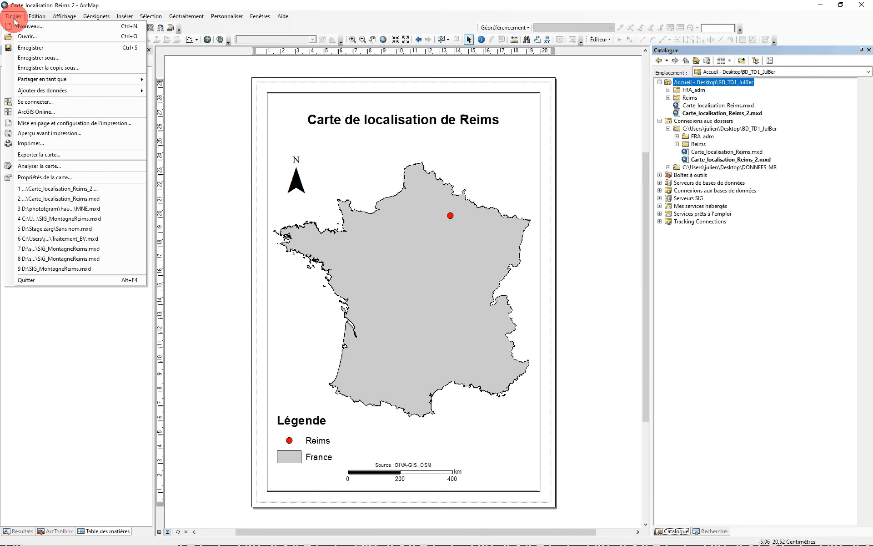
pyautogui.click(60, 156)
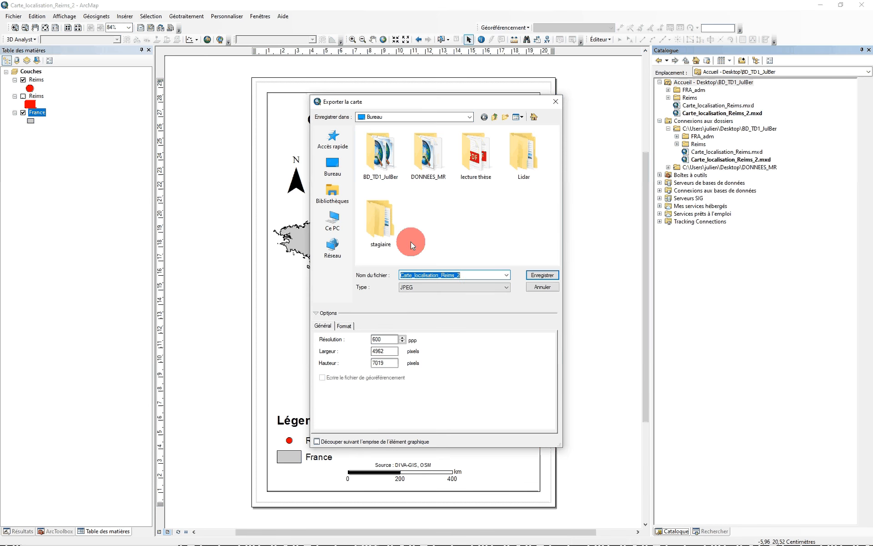
pyautogui.doubleClick(378, 162)
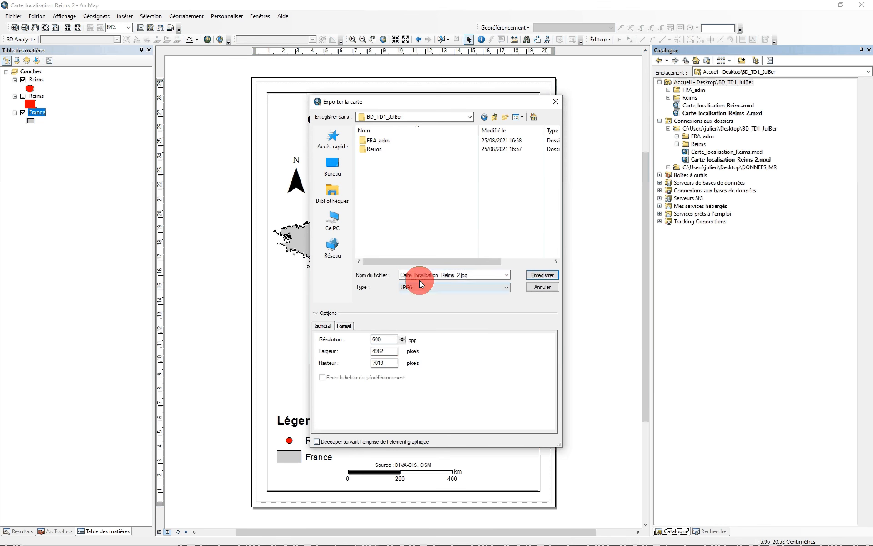
pyautogui.doubleClick(381, 339)
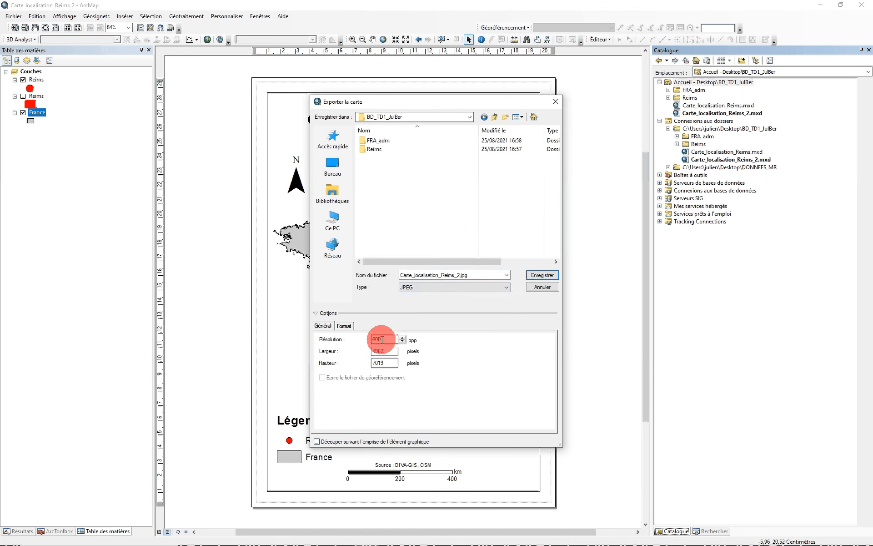
pyautogui.click(428, 285)
pyautogui.click(428, 285)
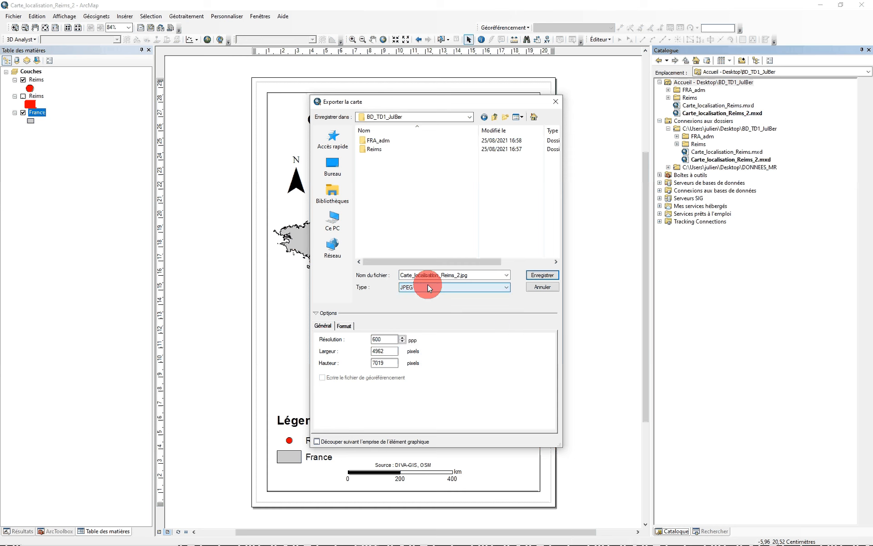
# Set the export resolution to 150 ppp.
pyautogui.doubleClick(377, 339)
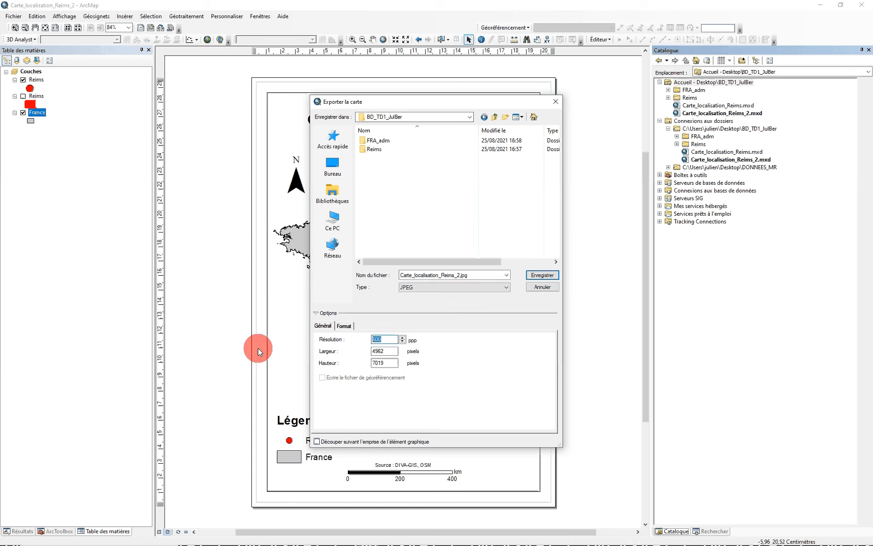
pyautogui.write('300')
pyautogui.doubleClick(383, 338)
pyautogui.write('5')
pyautogui.write('150')
# Name the exported image Carte_localisation_Reims.jpg and complete the export.
pyautogui.click(458, 274)
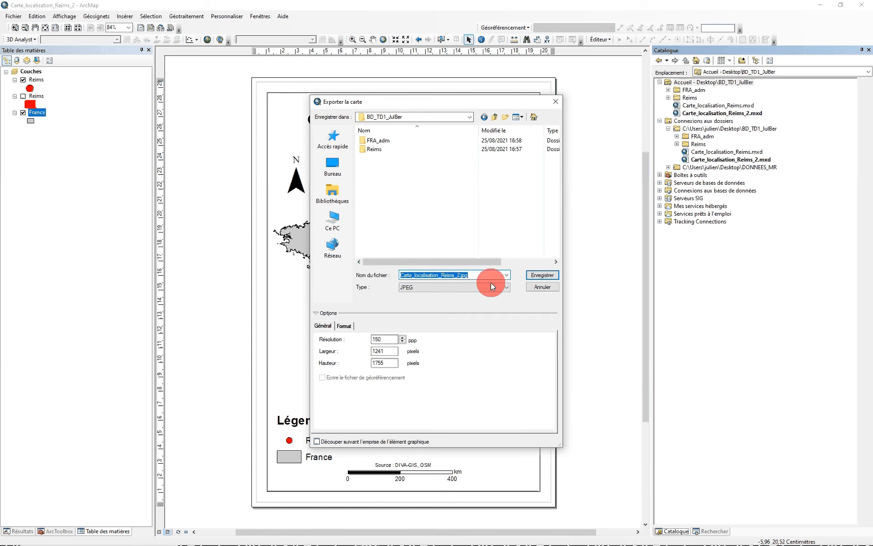
pyautogui.click(456, 278)
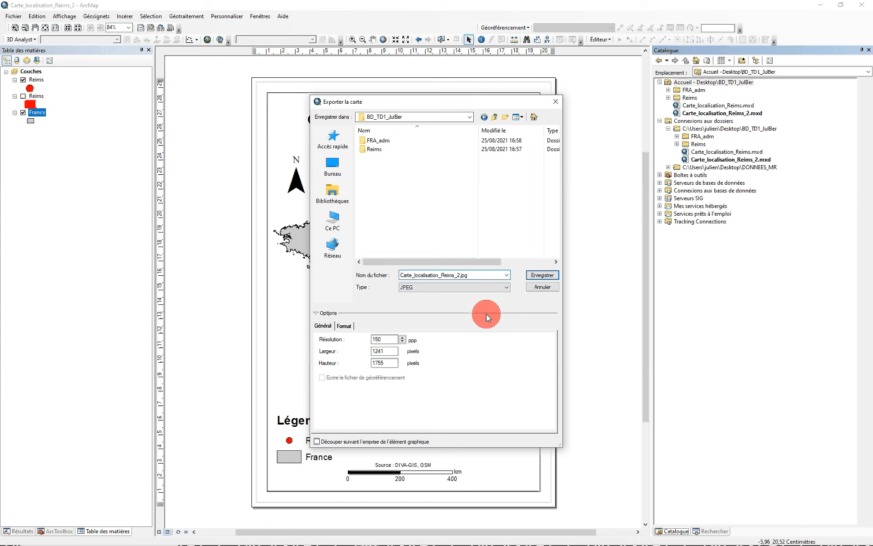
pyautogui.press('BackSpace')
pyautogui.press('BackSpace')
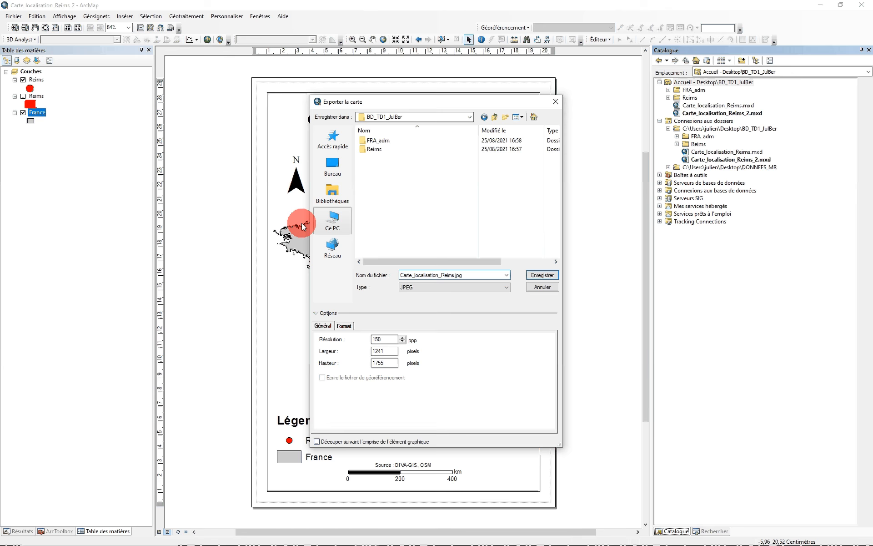
pyautogui.click(542, 275)
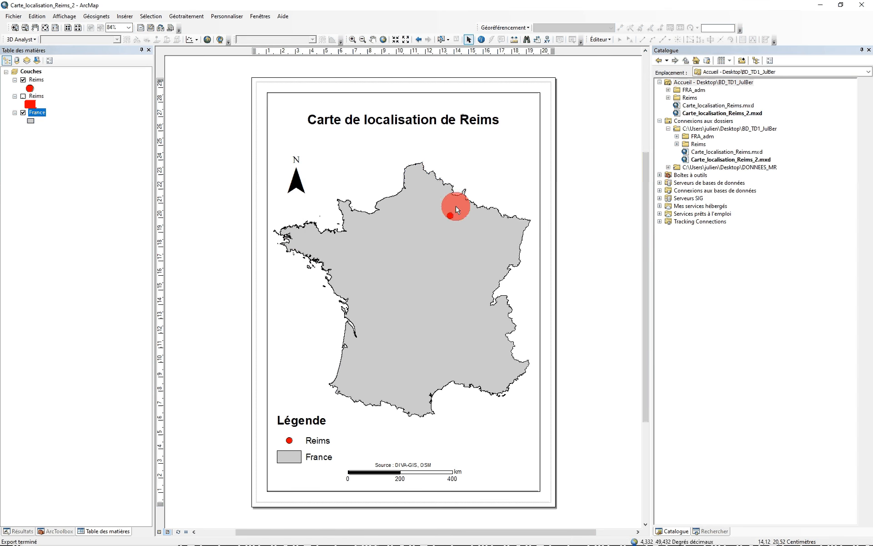
# Close ArcMap and open the exported Carte_localisation_Reims JPG from the BD_TD1_JulBer folder in File Explorer.
pyautogui.click(862, 6)
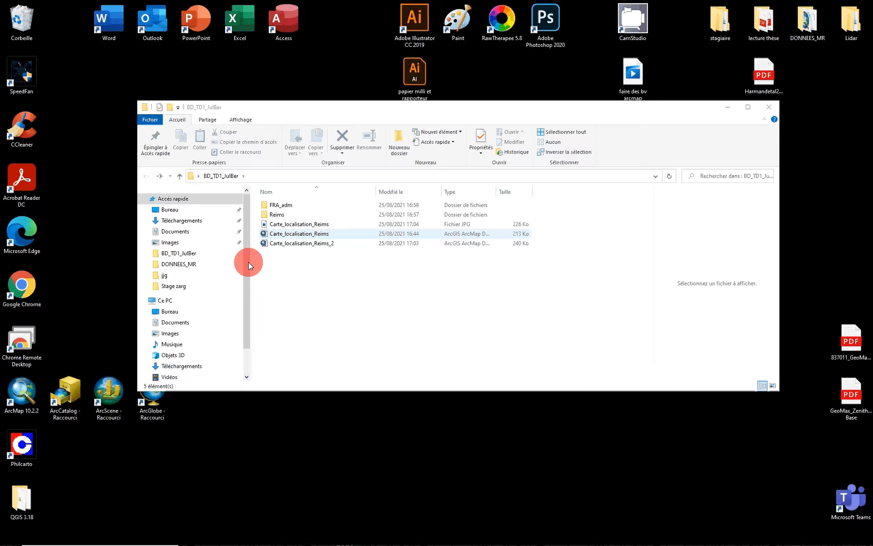
pyautogui.doubleClick(318, 224)
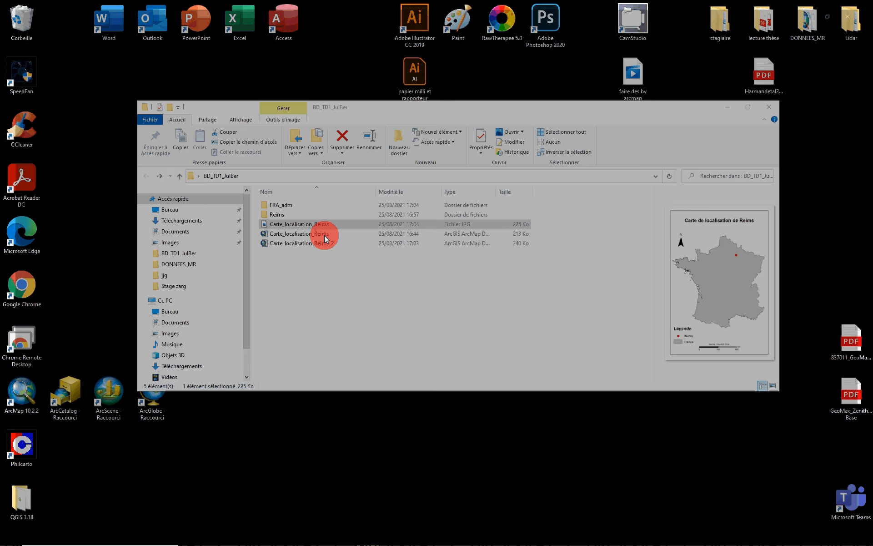